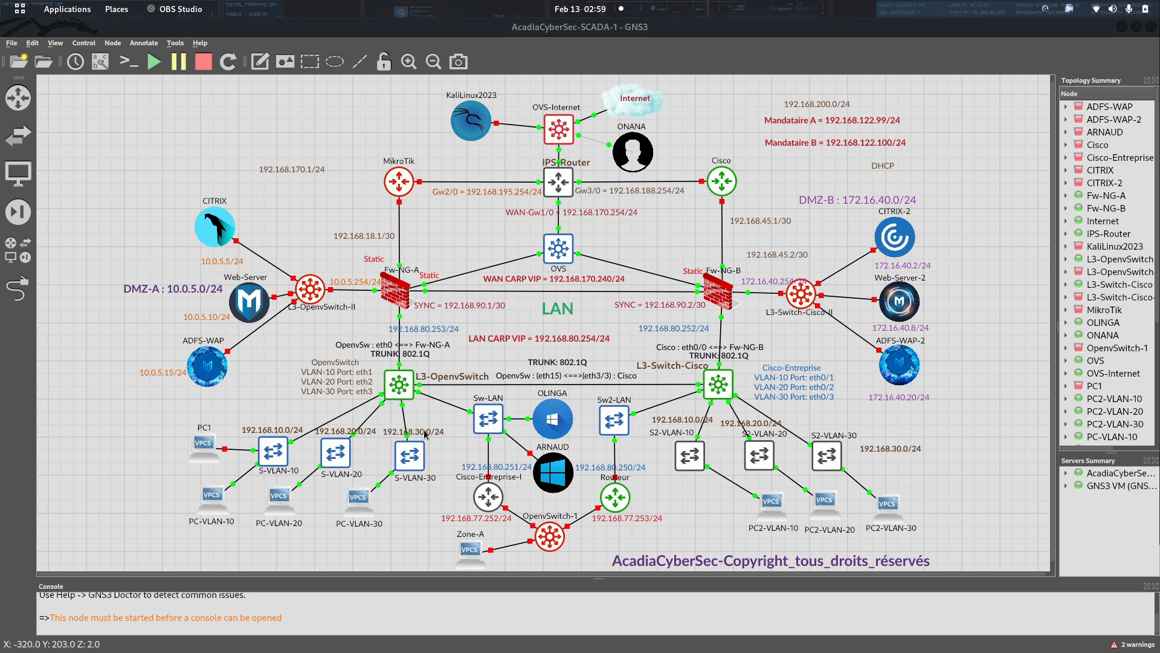
Switch to Image Viewer to review the Projet2CyberSecurite.drawio.png network diagram, and return to the GNS3 topology
{"action": "mouse_move", "coordinate": [713, 633]}
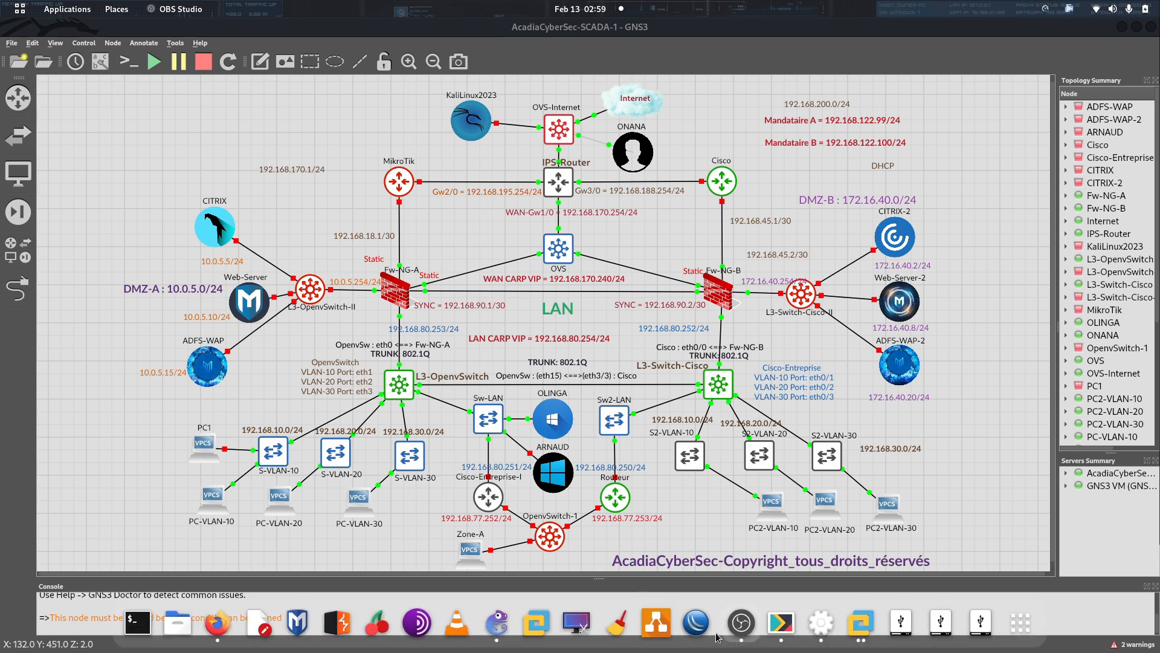
{"action": "left_click", "coordinate": [784, 628]}
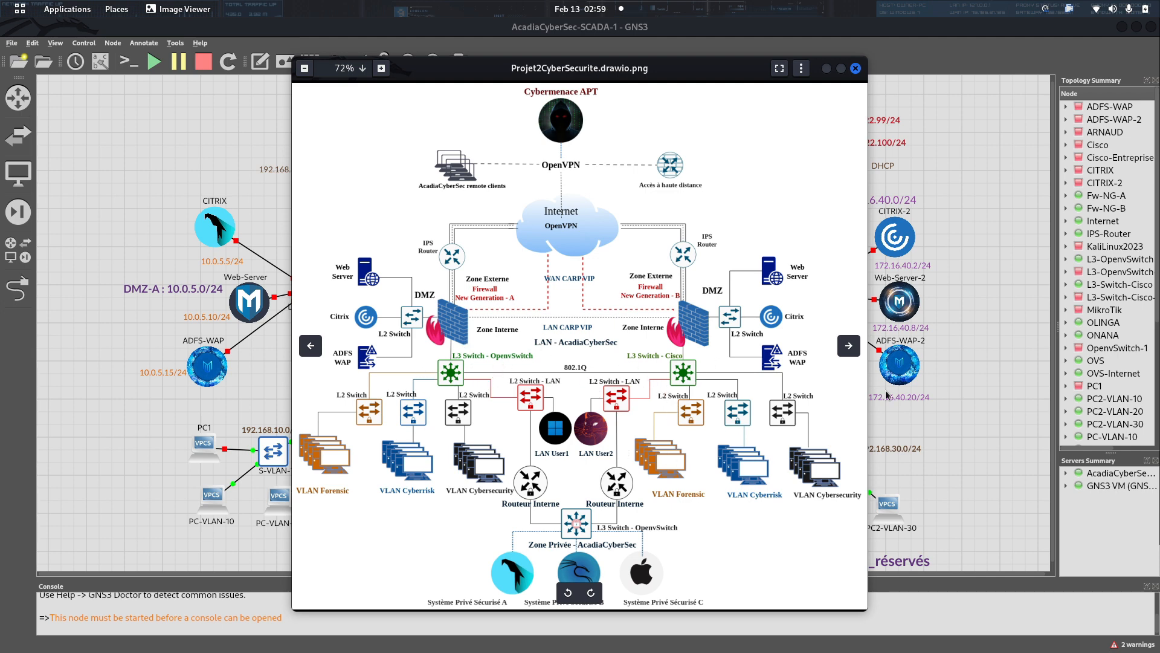
{"action": "left_click", "coordinate": [991, 431]}
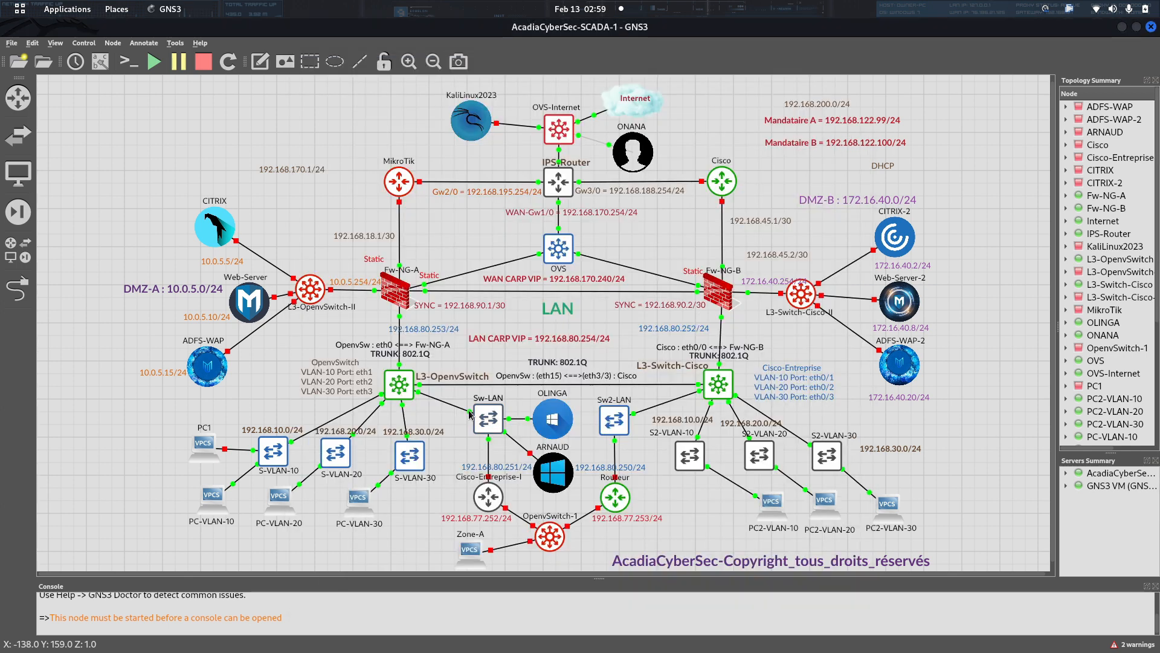
Open the console of the L3-OpenvSwitch node and list its available shell commands, including the ovs tools
{"action": "right_click", "coordinate": [395, 389]}
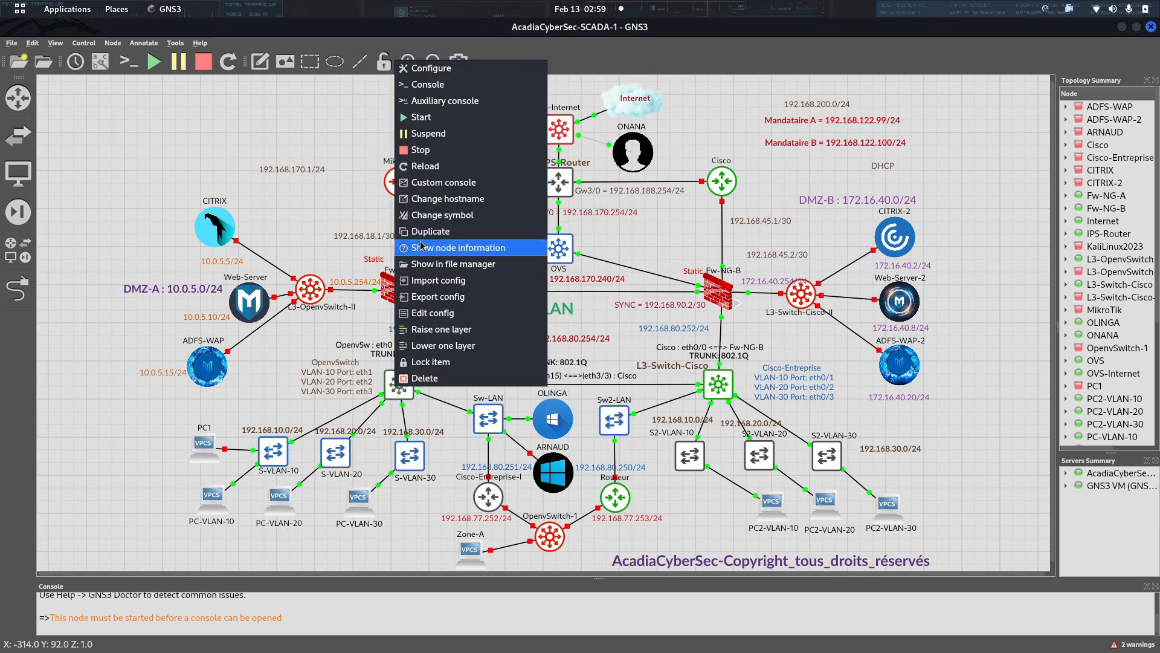
{"action": "left_click", "coordinate": [434, 86]}
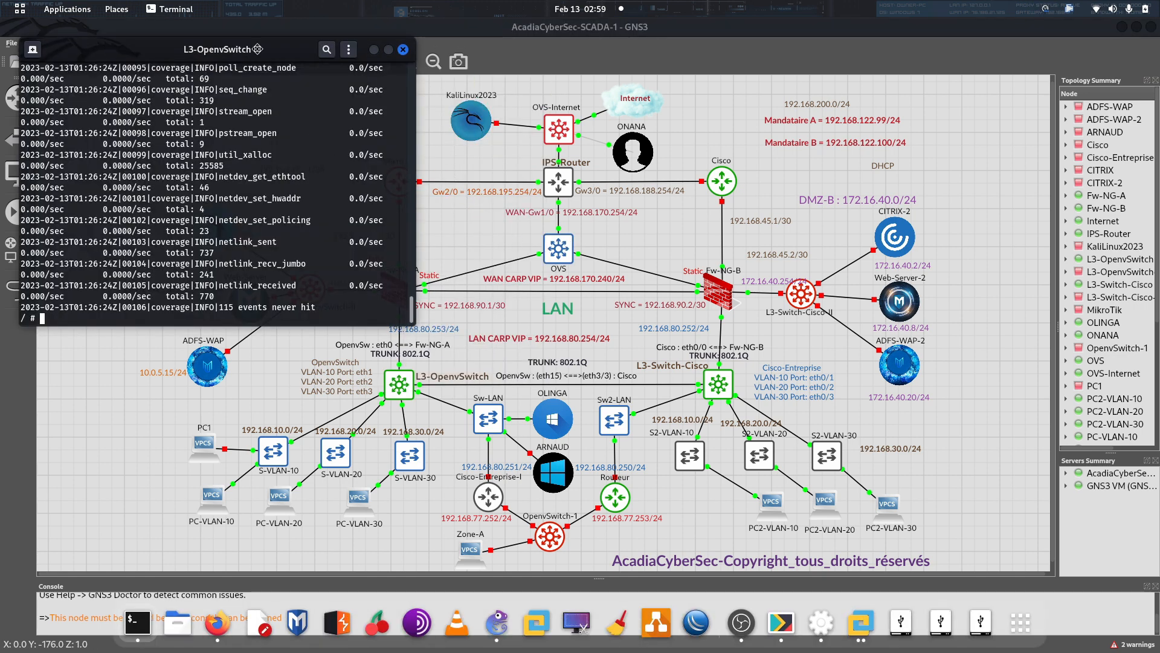
{"action": "left_click_drag", "start_coordinate": [245, 57], "coordinate": [470, 179]}
{"action": "key", "text": "Return"}
{"action": "key", "text": "Return"}
{"action": "key", "text": "Return"}
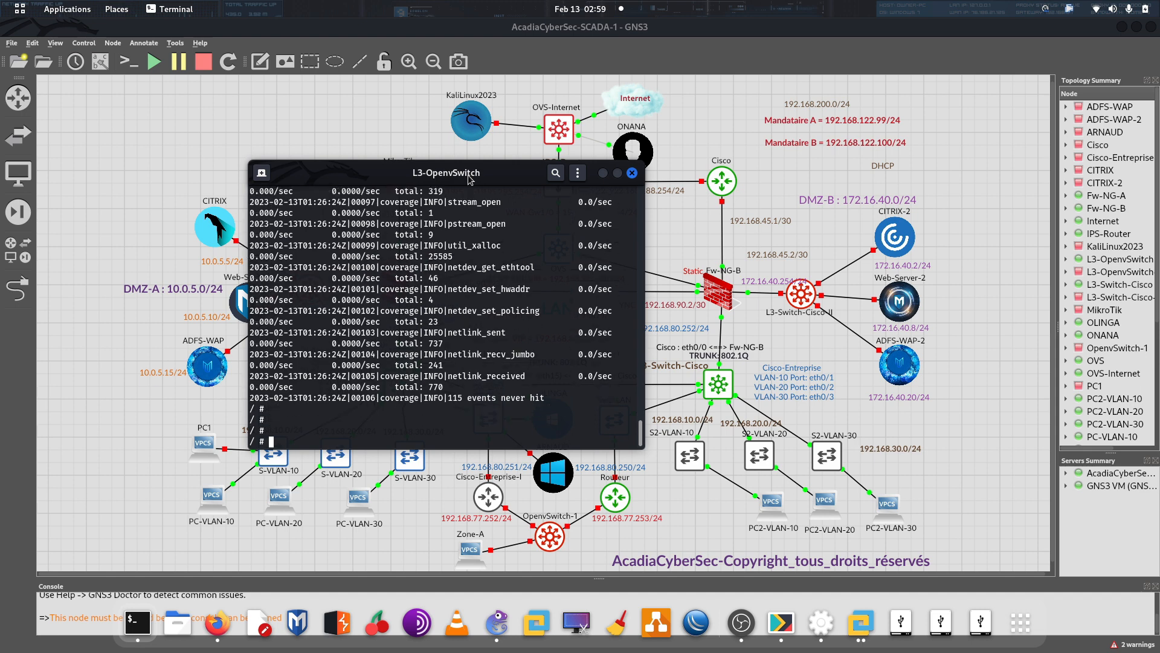
{"action": "key", "text": "Tab"}
{"action": "key", "text": "Tab"}
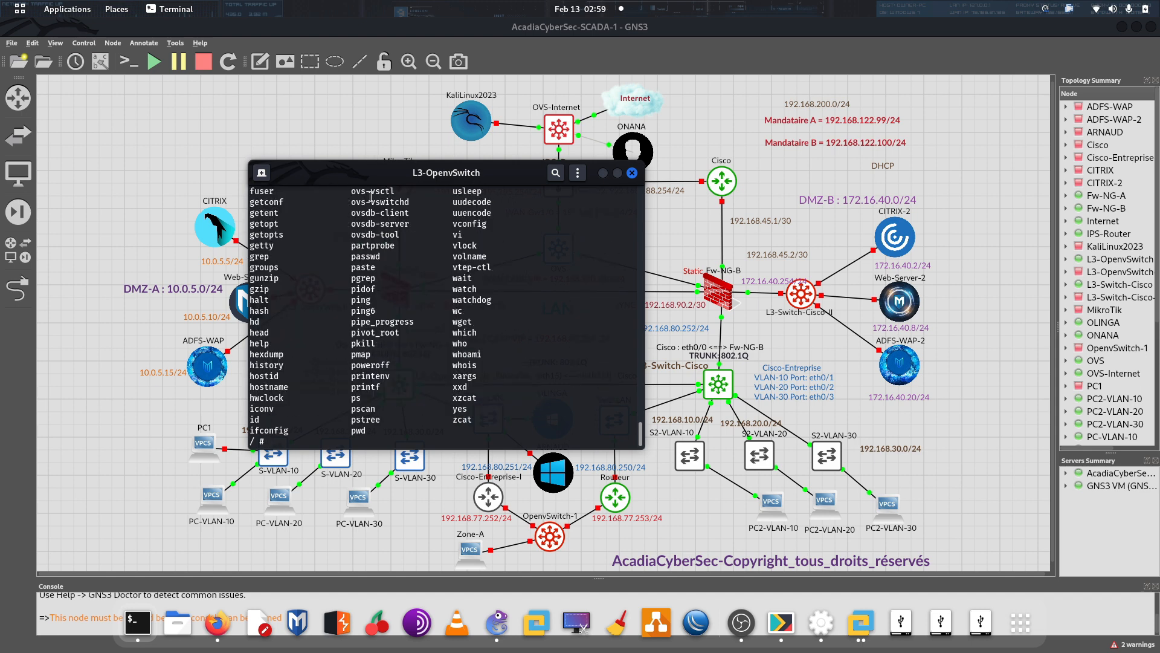
{"action": "scroll", "coordinate": [442, 361], "scroll_direction": "up", "scroll_amount": 20}
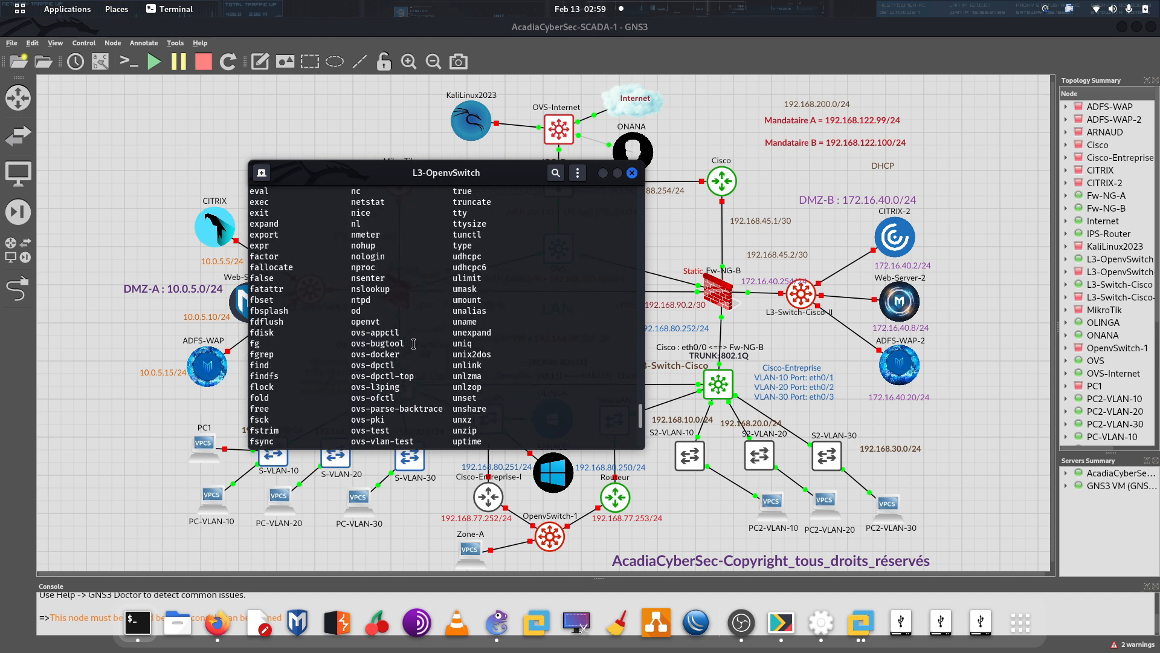
{"action": "scroll", "coordinate": [413, 344], "scroll_direction": "up", "scroll_amount": 8}
Open the console of the L3-Switch-Cisco node and arrange it side by side with the L3-OpenvSwitch console
{"action": "left_click_drag", "start_coordinate": [417, 171], "coordinate": [308, 110]}
{"action": "right_click", "coordinate": [723, 387]}
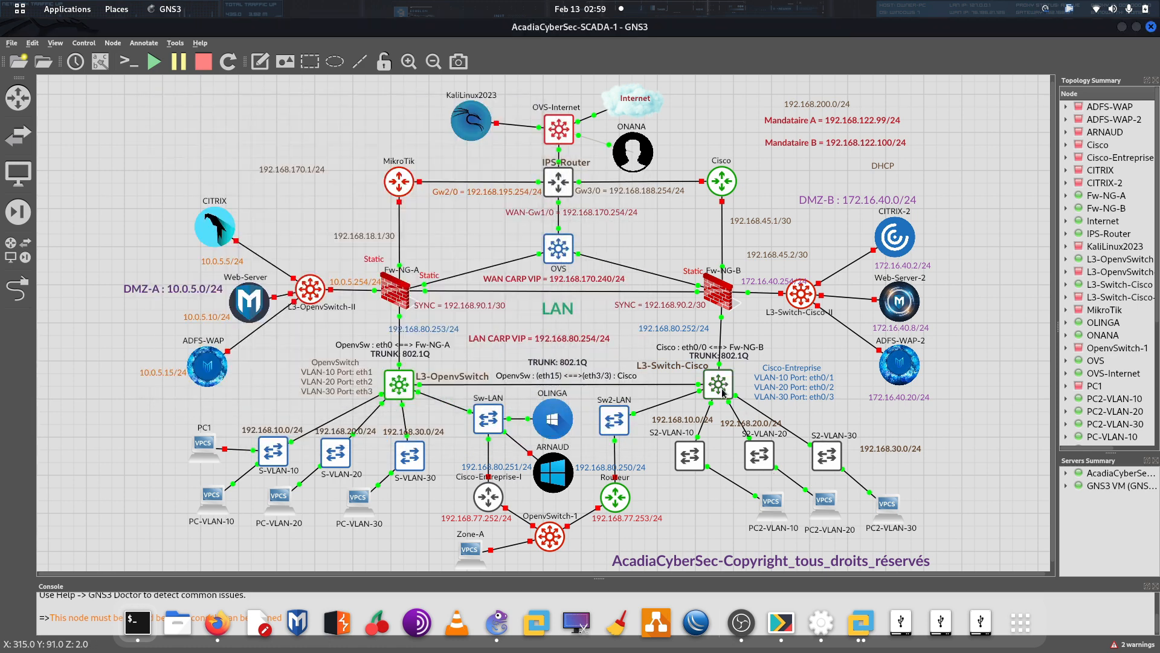
{"action": "left_click", "coordinate": [760, 367]}
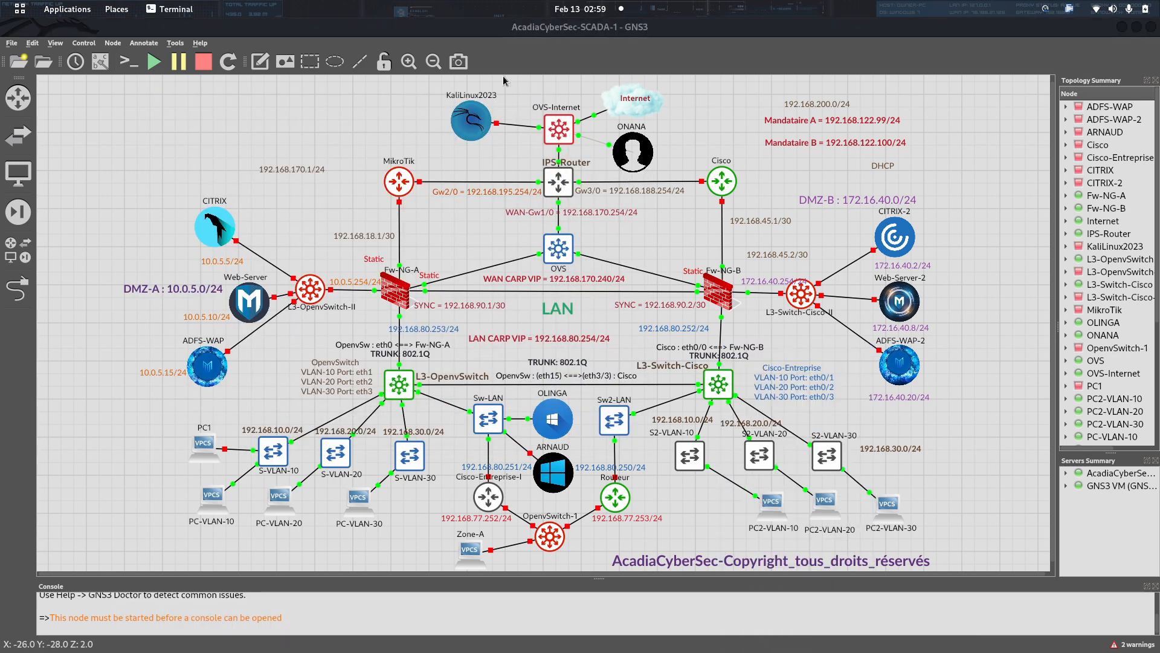
{"action": "left_click_drag", "start_coordinate": [263, 45], "coordinate": [913, 138]}
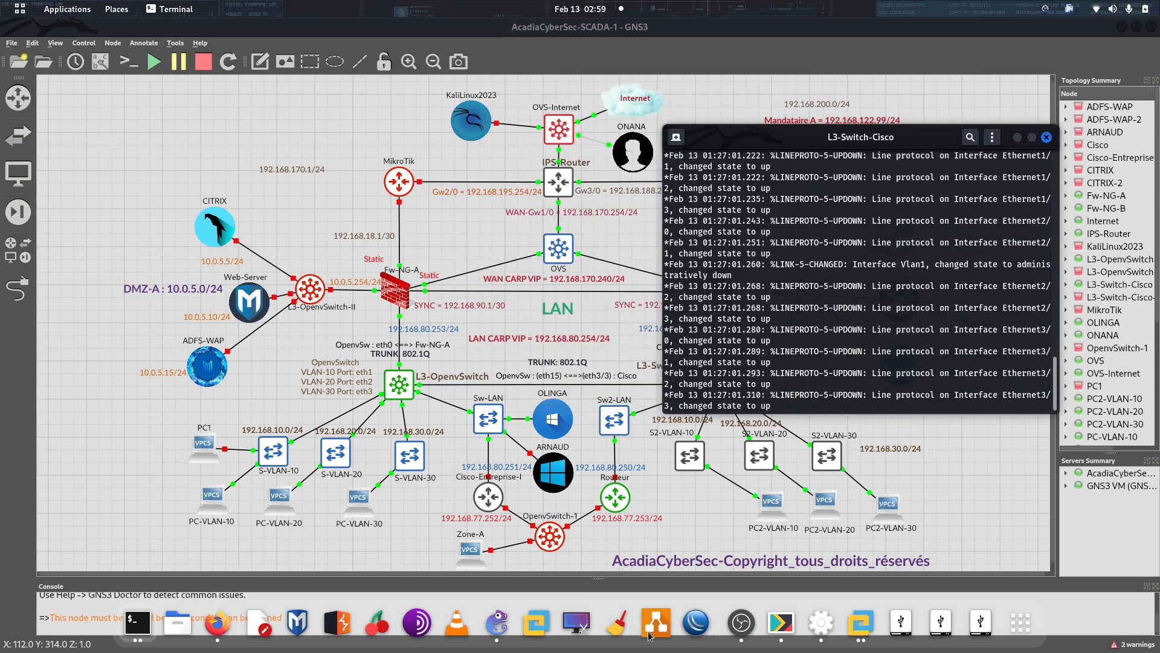
{"action": "left_click", "coordinate": [146, 615]}
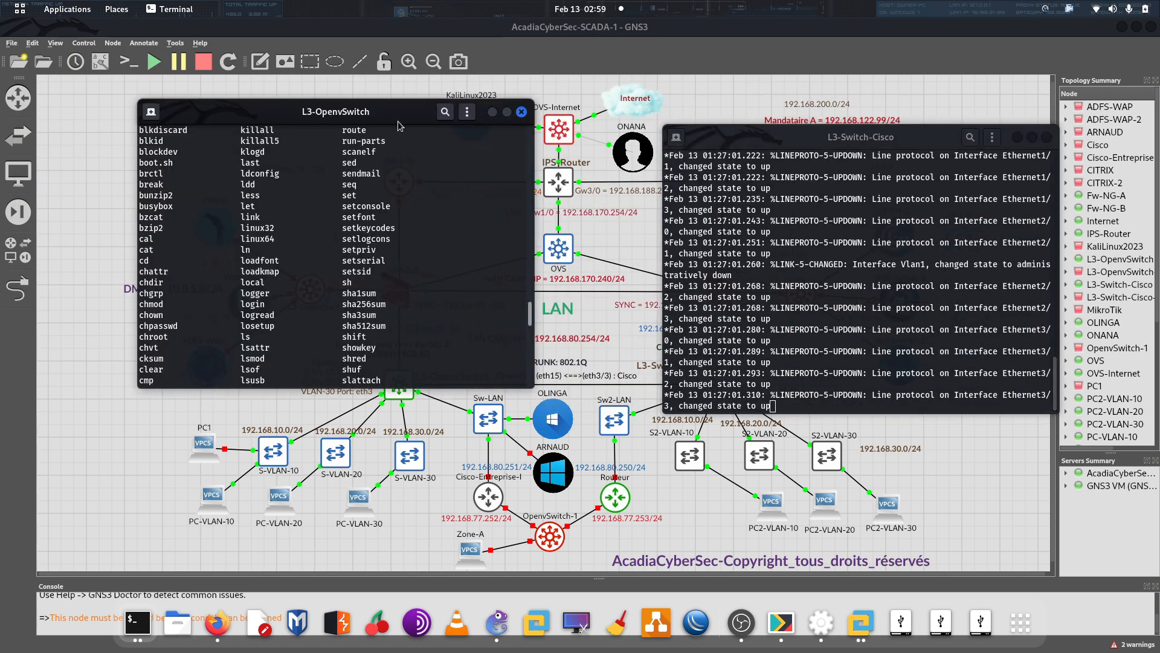
{"action": "left_click_drag", "start_coordinate": [328, 122], "coordinate": [255, 72]}
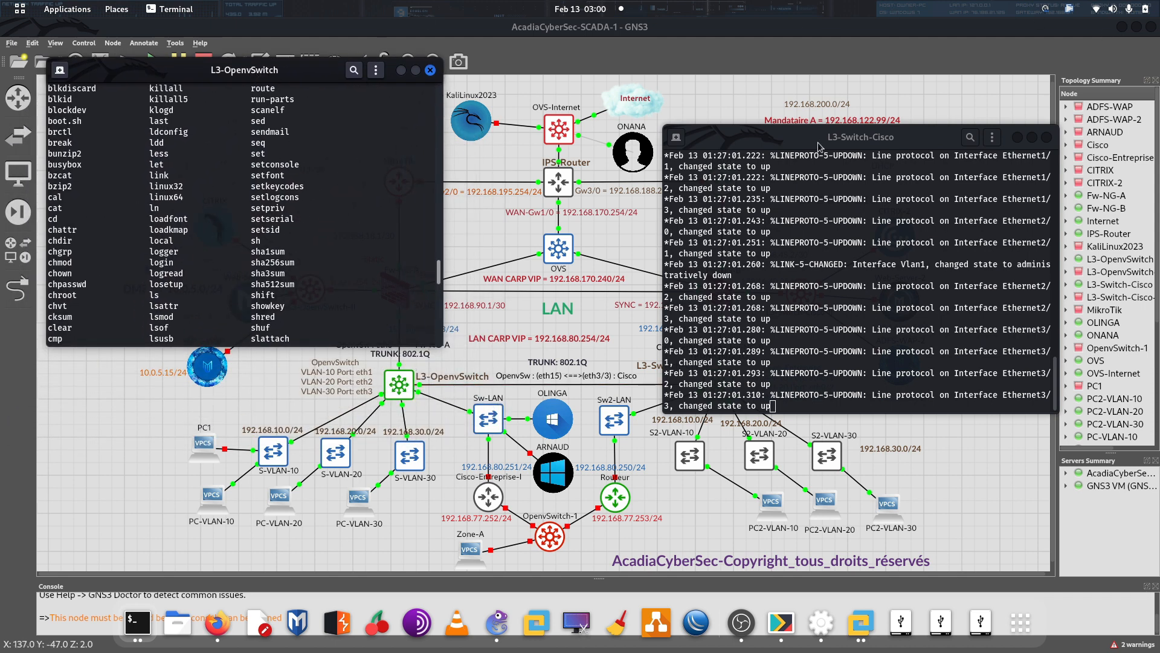
{"action": "left_click_drag", "start_coordinate": [830, 139], "coordinate": [904, 65]}
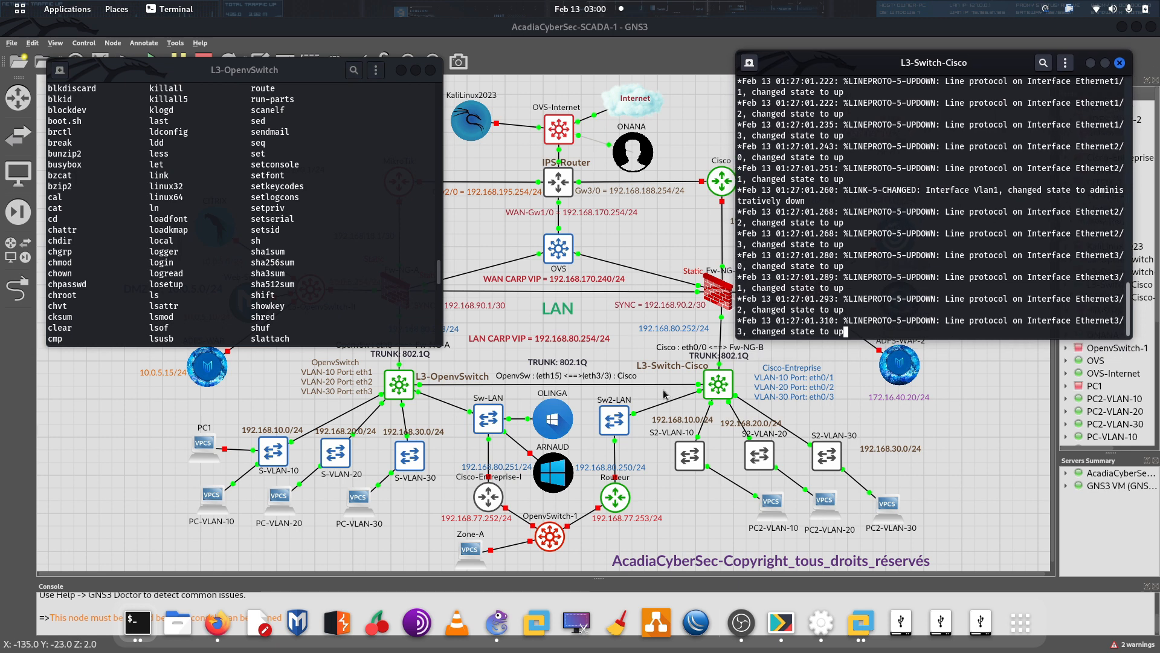
Enter global configuration mode on L3-Switch-Cisco with the conf t command
{"action": "key", "text": "Return"}
{"action": "key", "text": "Return"}
{"action": "key", "text": "Return"}
{"action": "key", "text": "Return"}
{"action": "key", "text": "Return"}
{"action": "key", "text": "Return"}
{"action": "key", "text": "Return"}
{"action": "key", "text": "Return"}
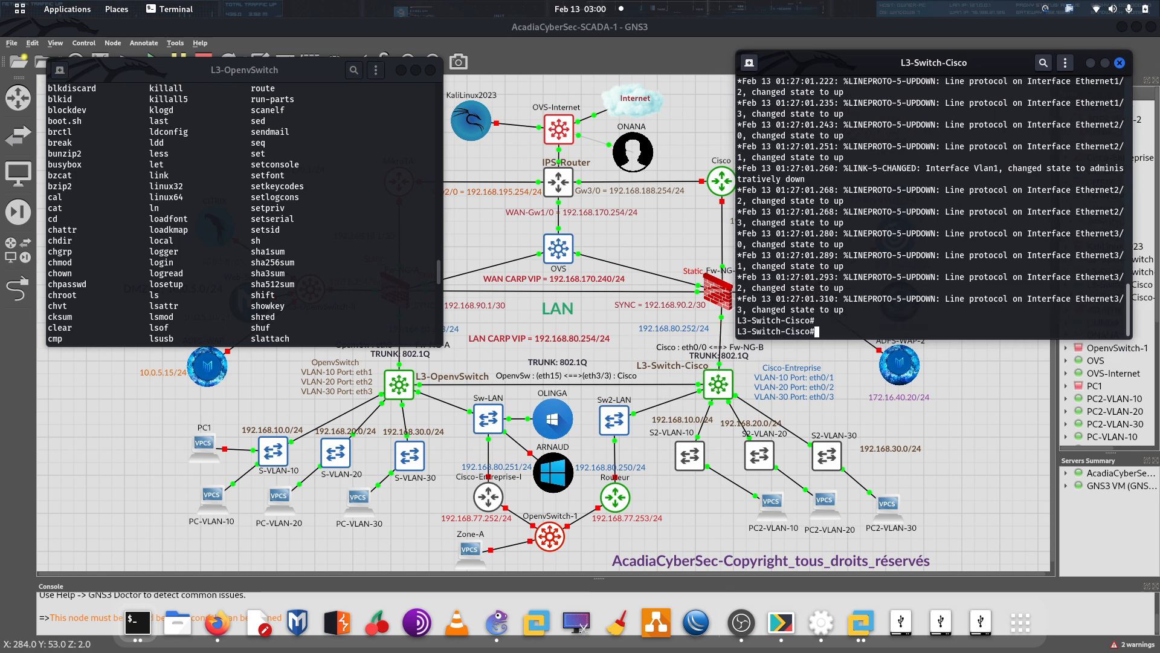
{"action": "type", "text": "c"}
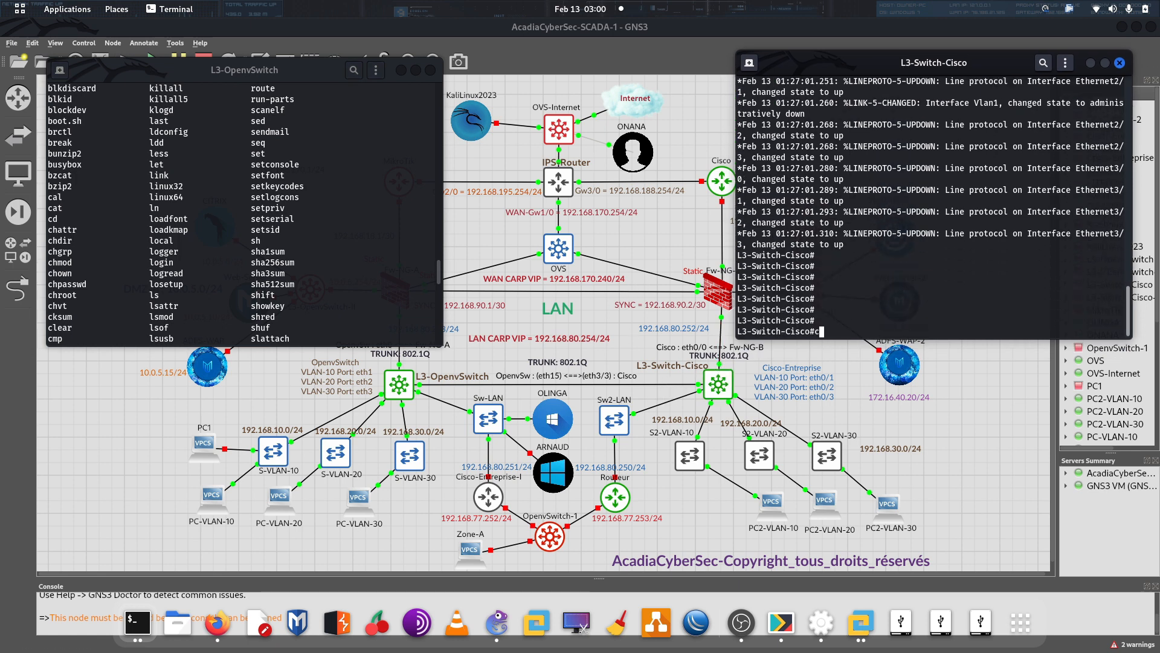
{"action": "type", "text": "onf t"}
{"action": "key", "text": "Return"}
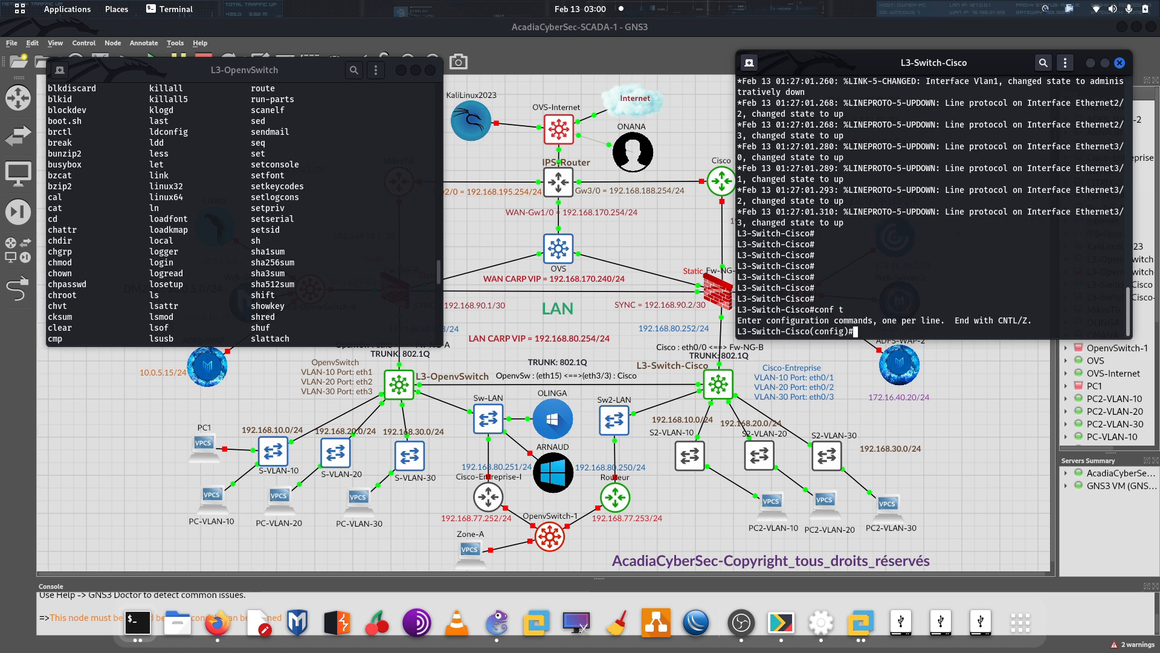
{"action": "key", "text": "Return"}
{"action": "key", "text": "Return"}
{"action": "key", "text": "Return"}
{"action": "key", "text": "Return"}
{"action": "key", "text": "Return"}
{"action": "key", "text": "Return"}
{"action": "key", "text": "Return"}
{"action": "key", "text": "Return"}
{"action": "key", "text": "Return"}
{"action": "key", "text": "Return"}
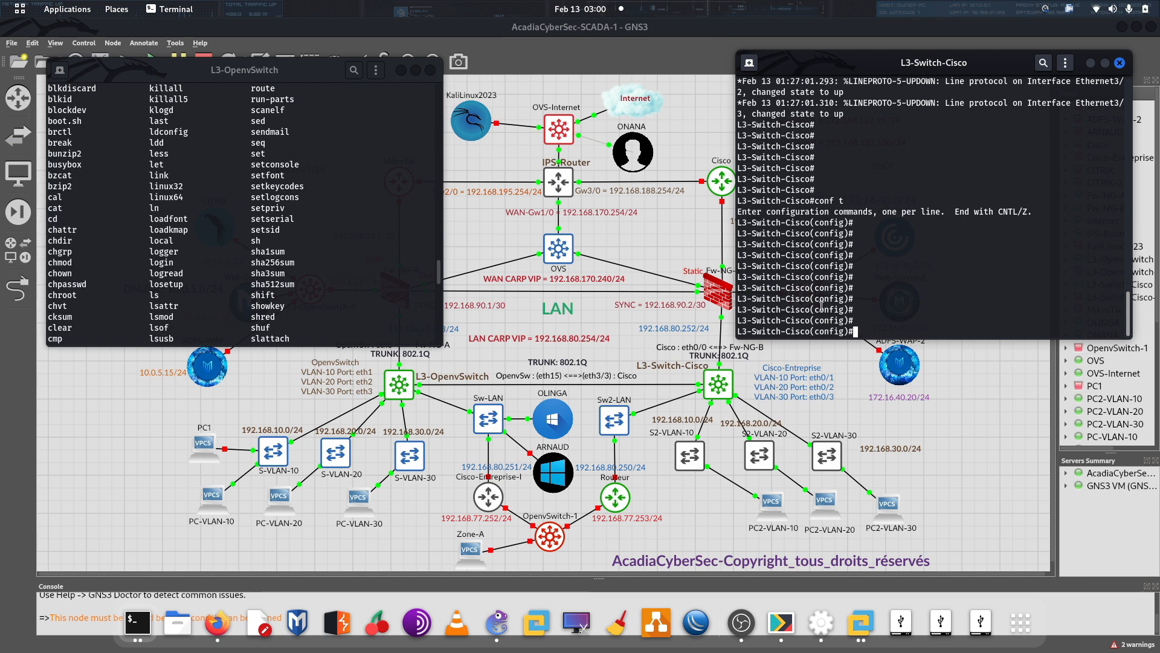
Return to the GNS3 topology and compare it with the Projet2CyberSecurite.drawio.png diagram in Image Viewer
{"action": "left_click_drag", "start_coordinate": [135, 252], "coordinate": [231, 275]}
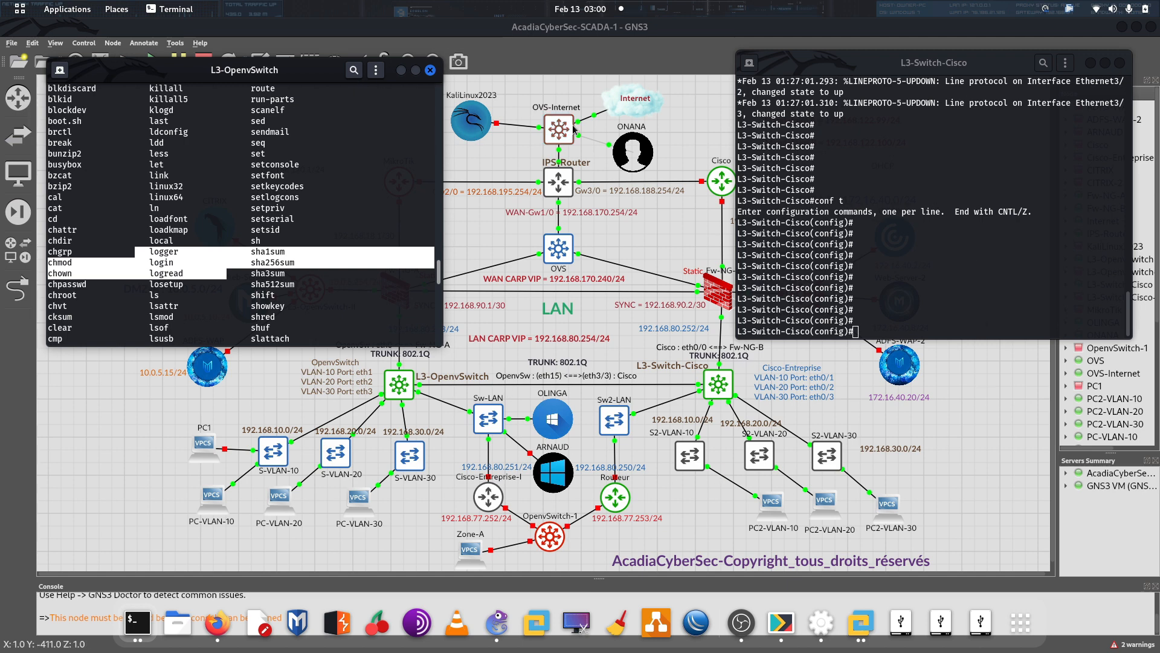
{"action": "left_click", "coordinate": [139, 430]}
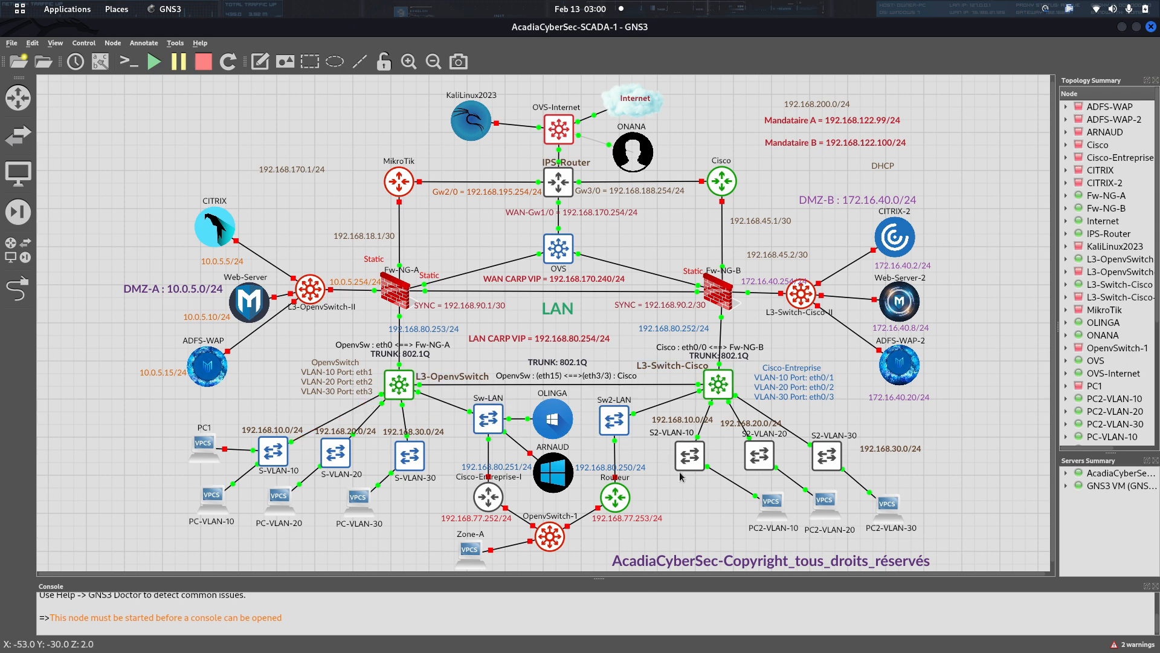
{"action": "mouse_move", "coordinate": [695, 645]}
{"action": "left_click", "coordinate": [791, 637]}
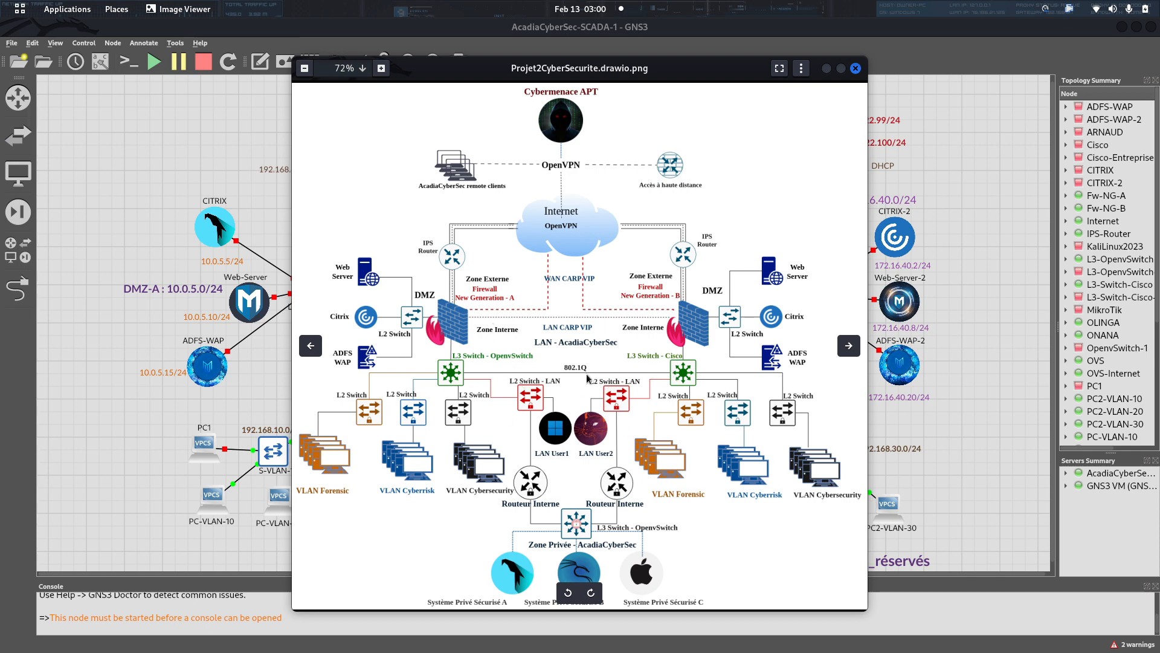
{"action": "left_click", "coordinate": [826, 68]}
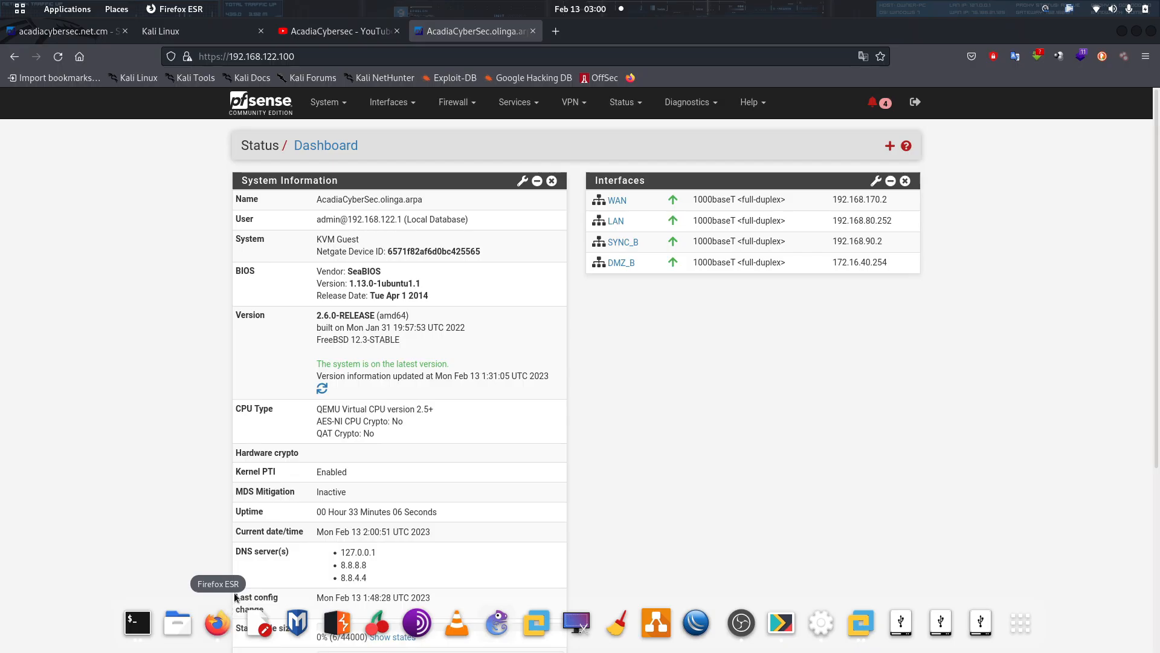
Switch to Firefox and examine the pfSense dashboard at 192.168.122.99, including its list of interfaces
{"action": "left_click", "coordinate": [209, 632]}
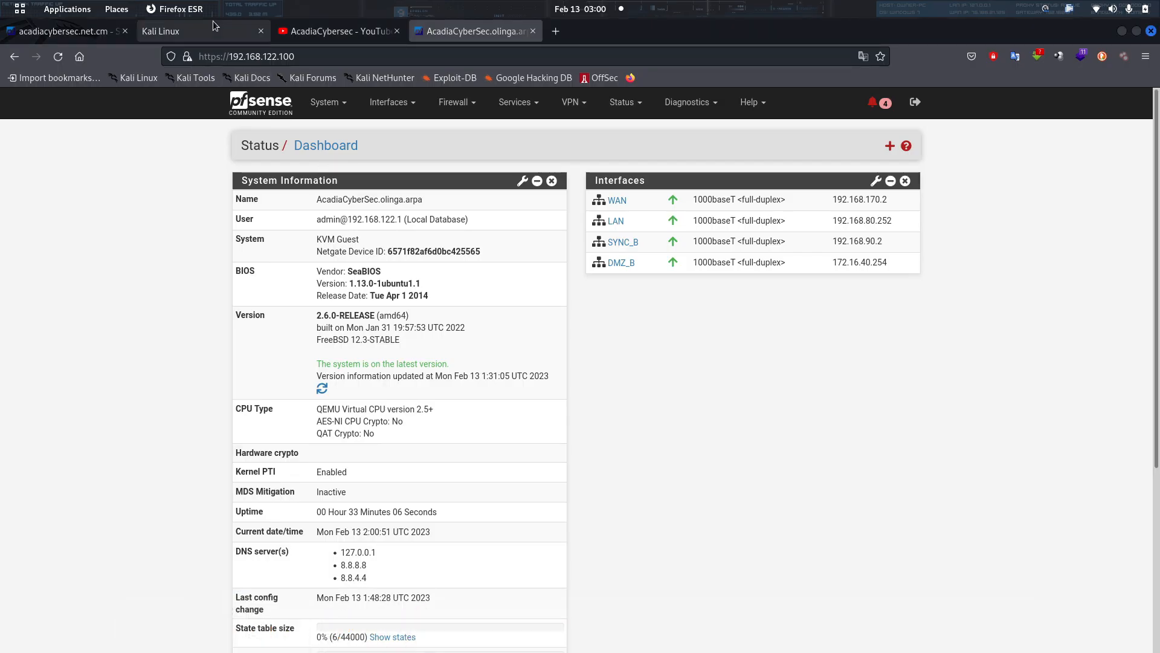
{"action": "left_click", "coordinate": [82, 39]}
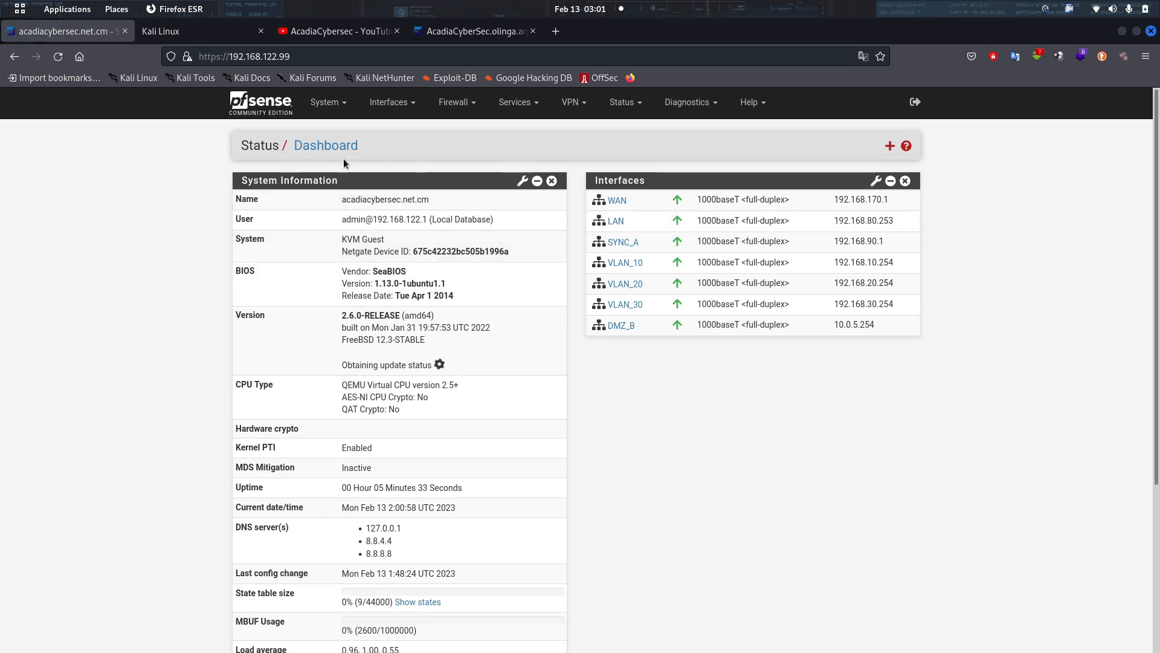
{"action": "left_click", "coordinate": [420, 110]}
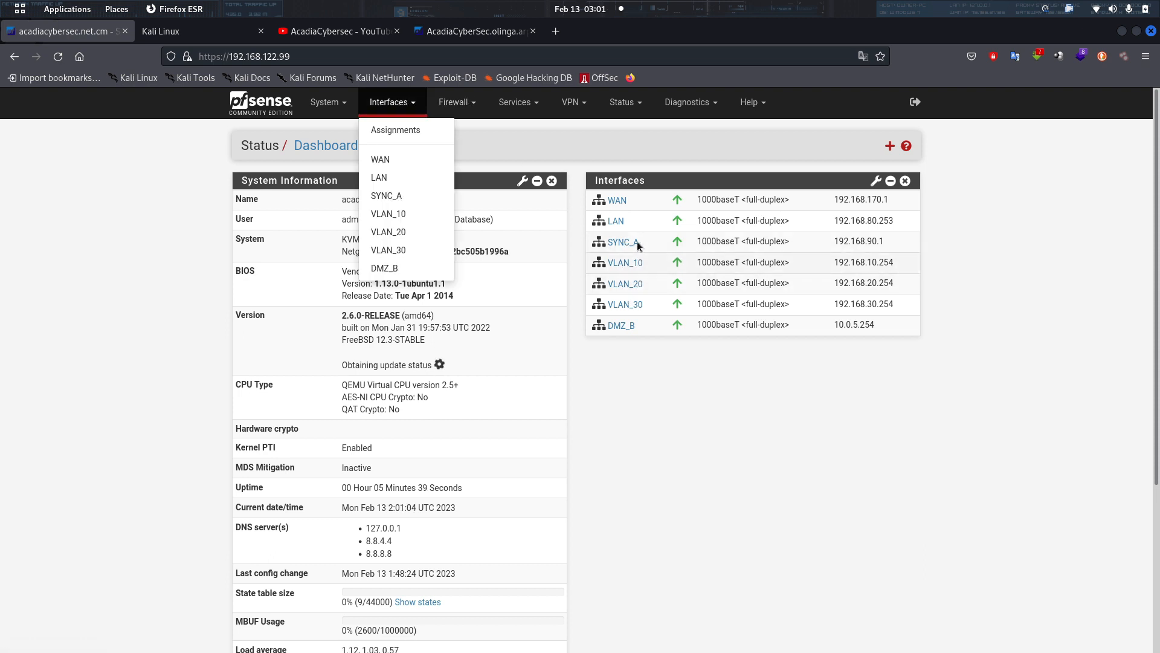
{"action": "left_click", "coordinate": [637, 383]}
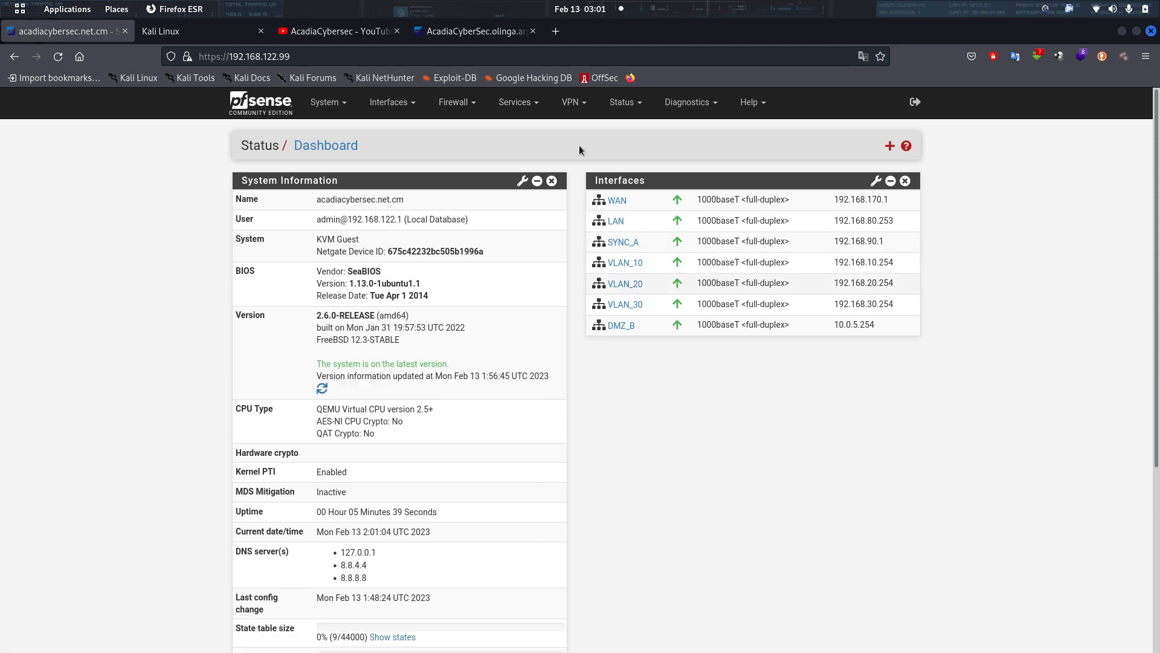
Review the firewall rules of the WAN interface and open those of VLAN_10
{"action": "left_click", "coordinate": [473, 103]}
{"action": "left_click", "coordinate": [483, 219]}
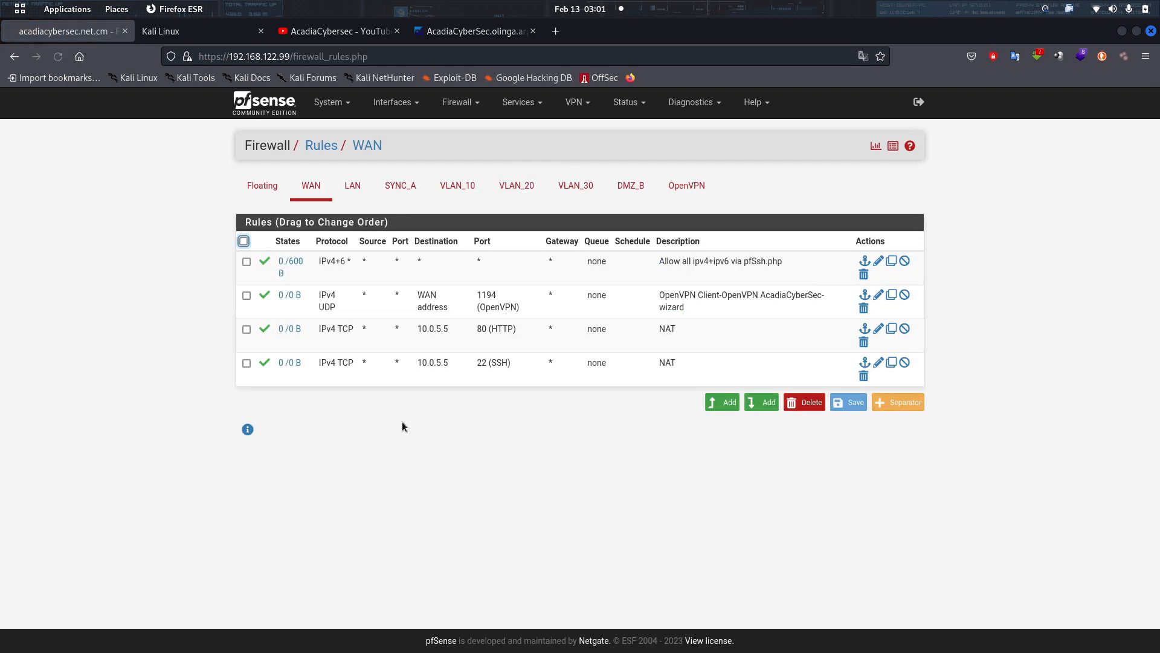
{"action": "left_click", "coordinate": [460, 189]}
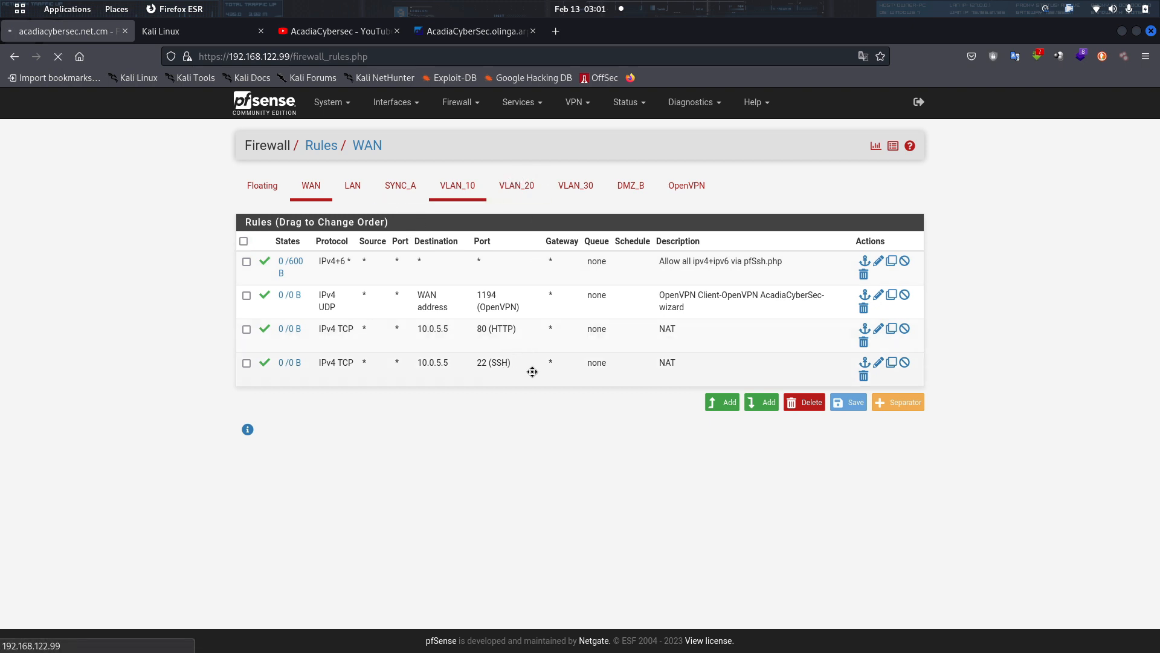
Consult the Projet2CyberSecurite.drawio.png diagram in Image Viewer again, and return to the VLAN_10 rules in Firefox
{"action": "mouse_move", "coordinate": [705, 646]}
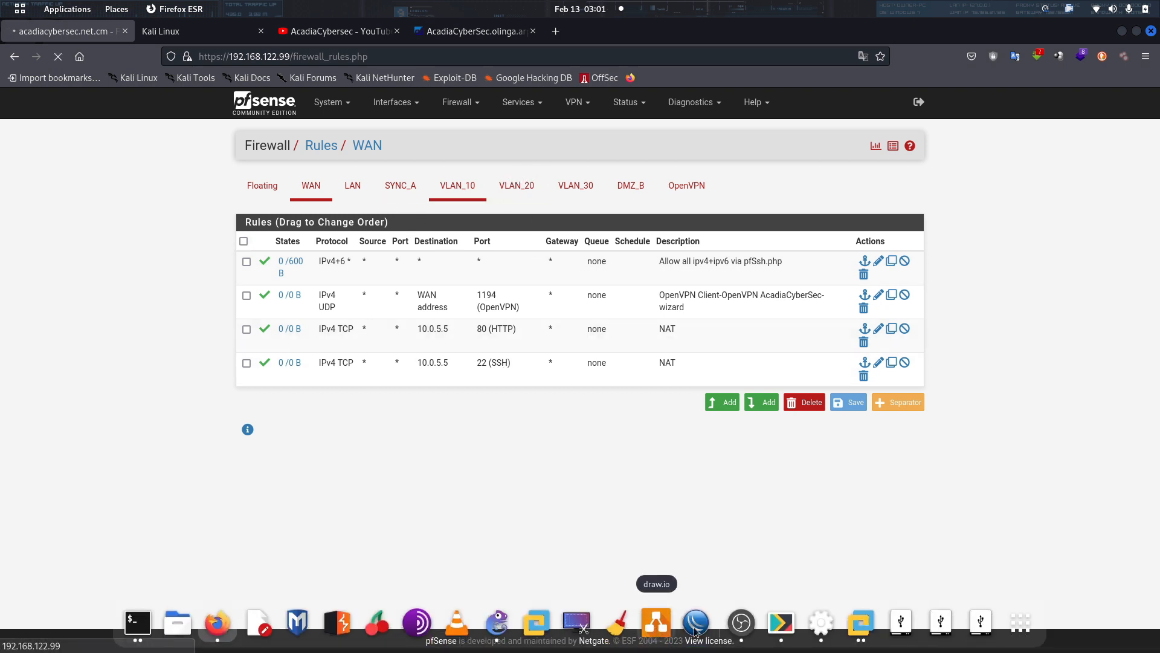
{"action": "left_click", "coordinate": [784, 628]}
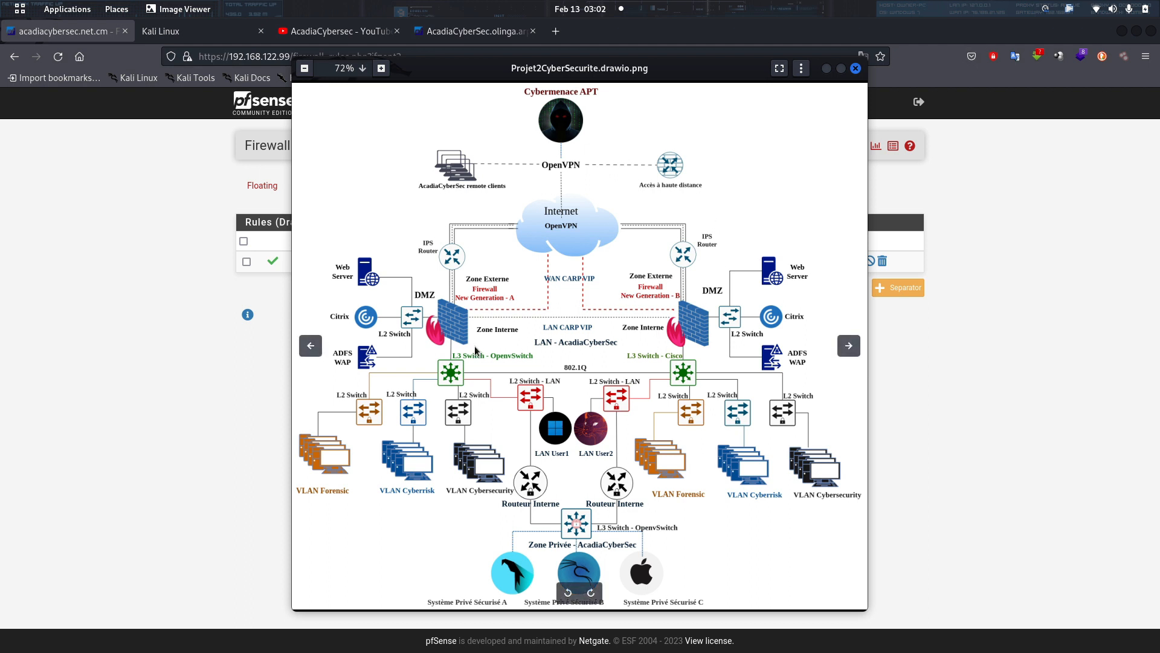
{"action": "left_click", "coordinate": [129, 440]}
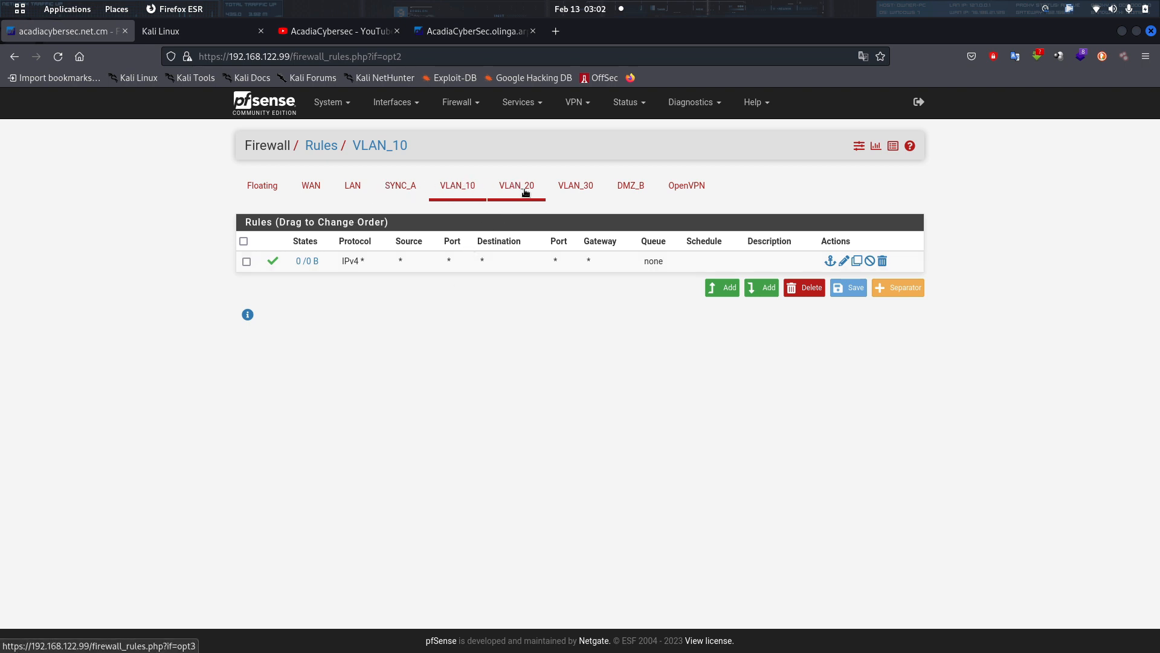
Open the VLAN_30 firewall rules and separate the 192.168.122.99 pfSense page into its own browser window
{"action": "left_click", "coordinate": [583, 189]}
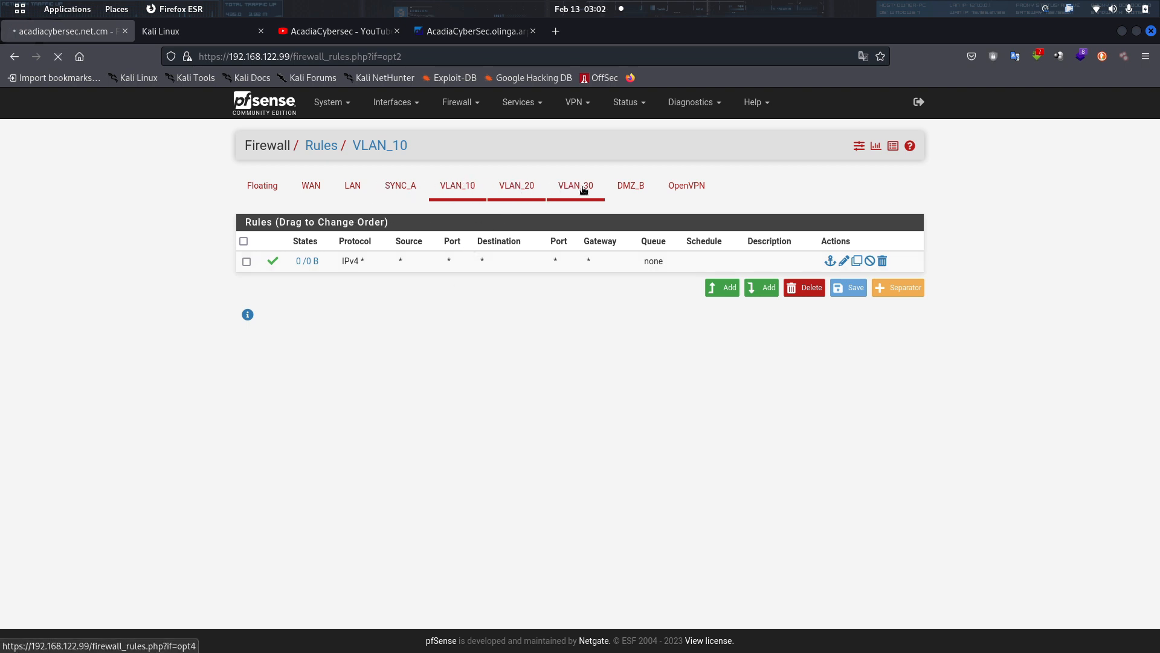
{"action": "left_click", "coordinate": [447, 35]}
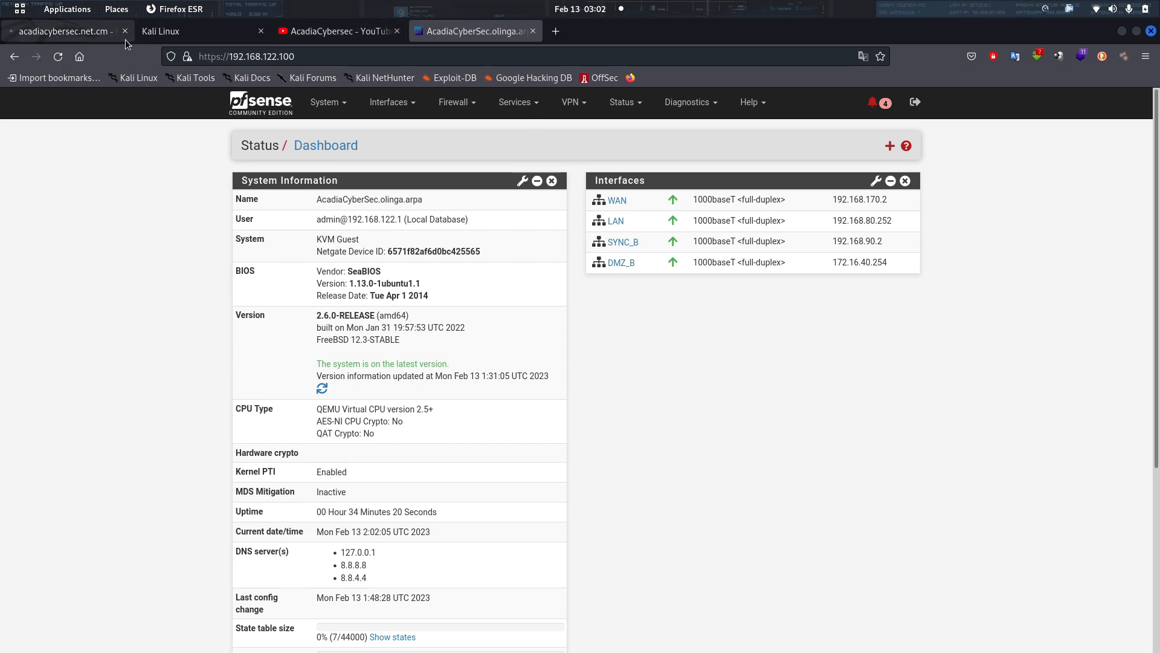
{"action": "left_click", "coordinate": [26, 31]}
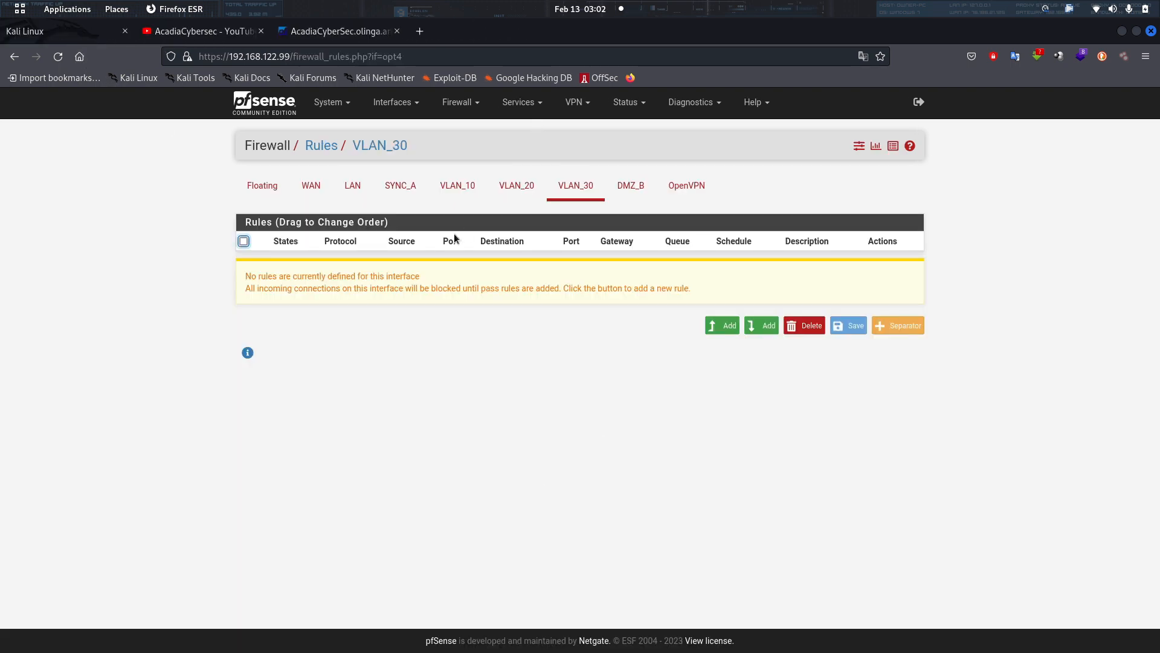
{"action": "key", "text": "ctrl+Tab"}
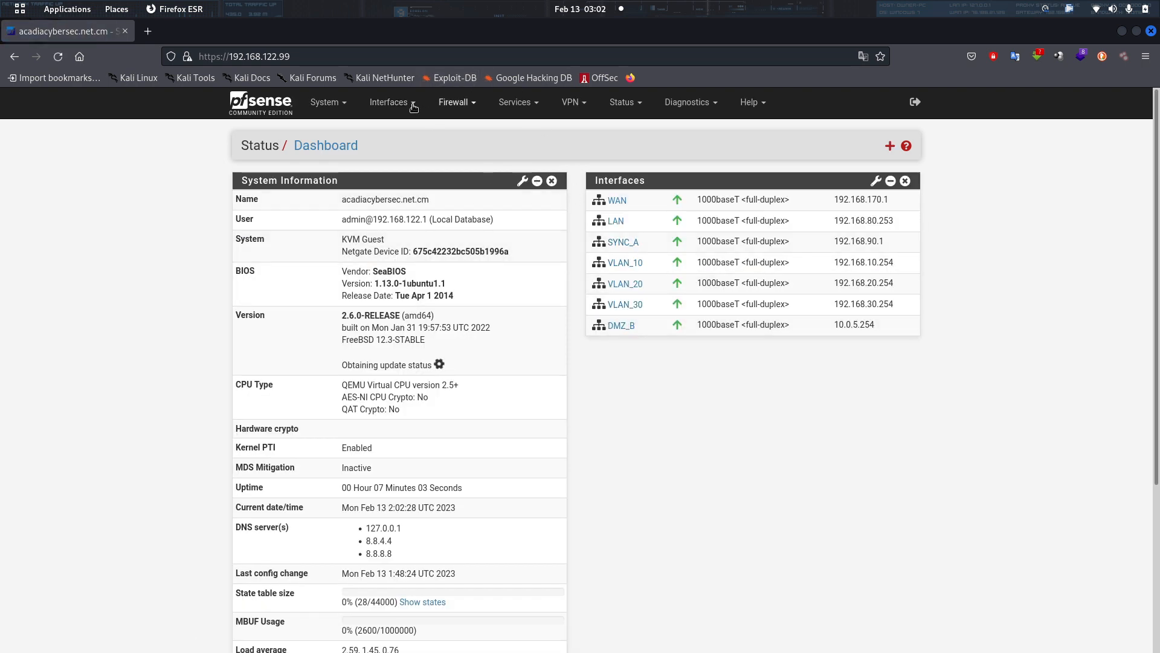
{"action": "left_click", "coordinate": [392, 102]}
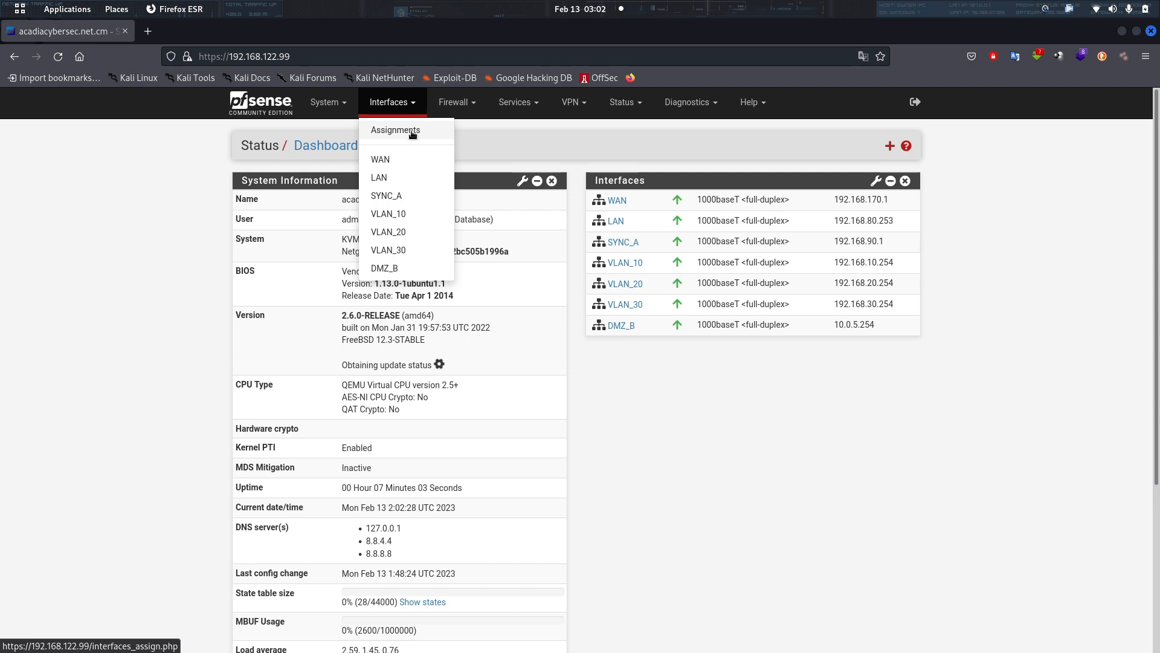
{"action": "left_click", "coordinate": [469, 104]}
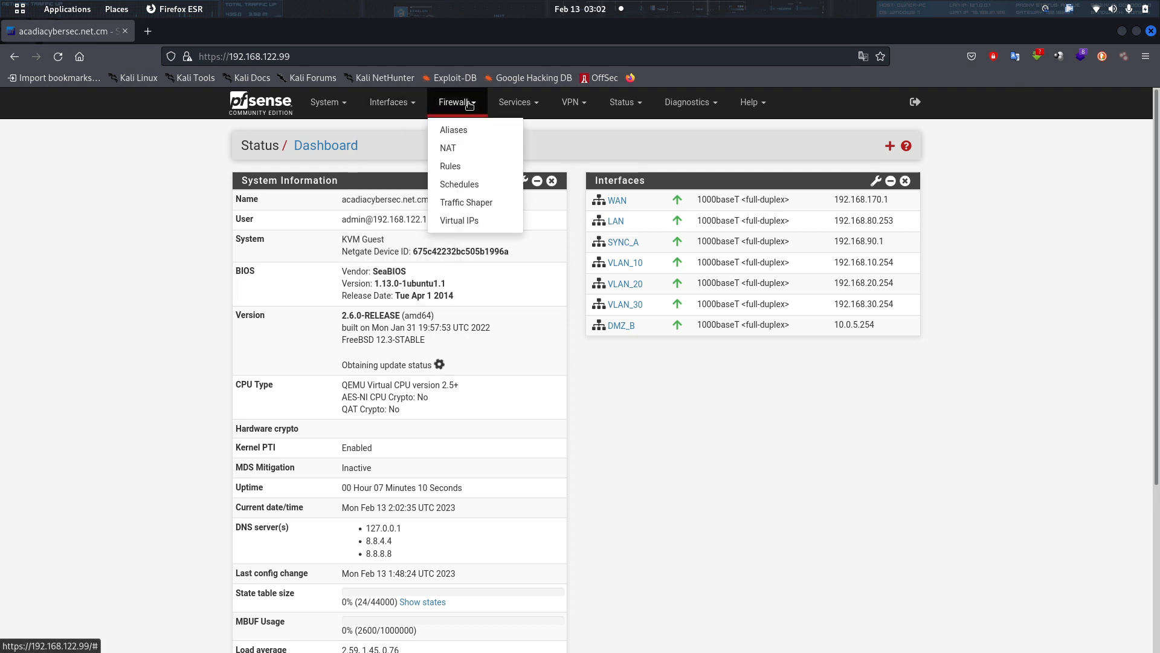
{"action": "left_click", "coordinate": [717, 452]}
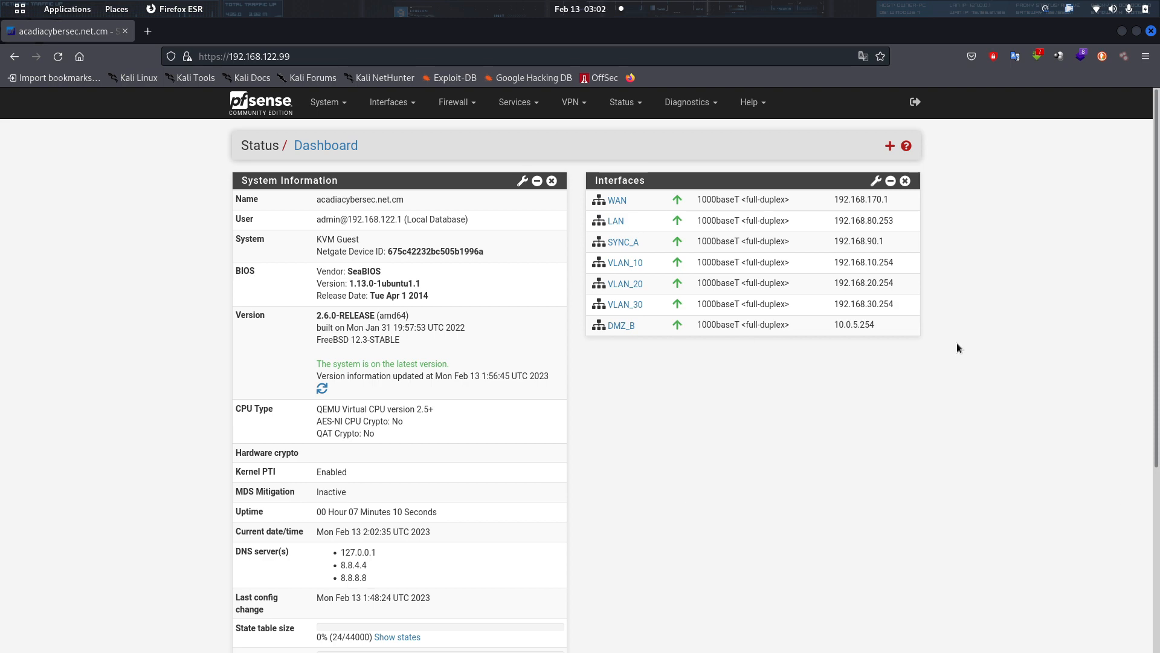
Switch to GNS3, open the console of the PC-VLAN-10 node and enlarge the terminal text
{"action": "mouse_move", "coordinate": [657, 649]}
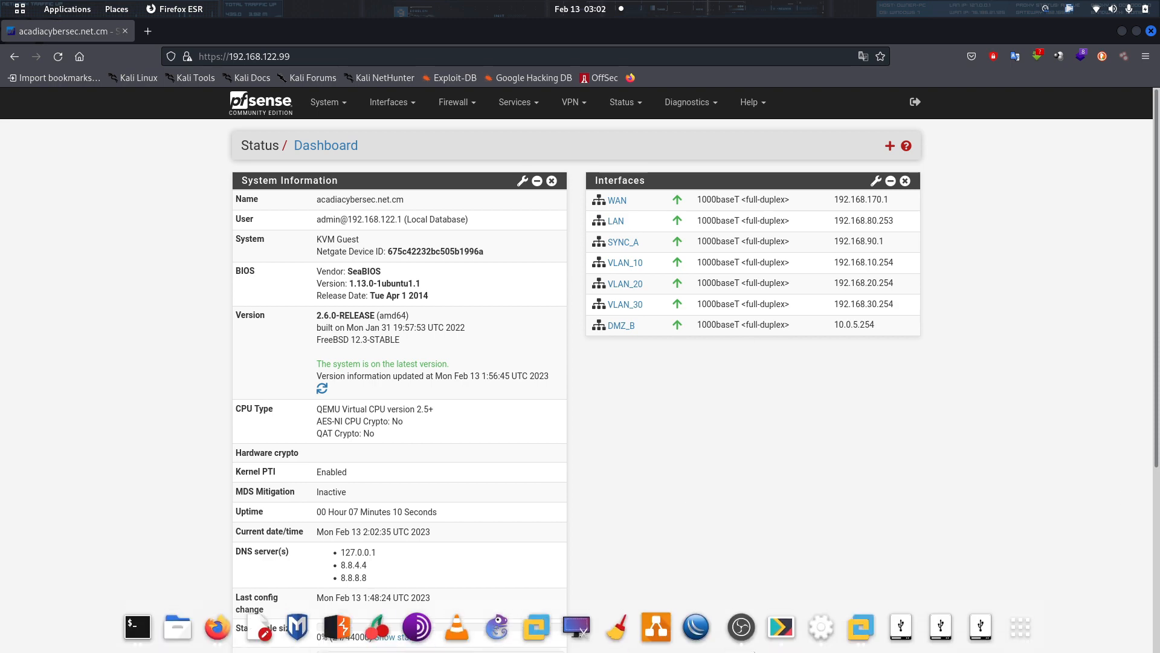
{"action": "left_click", "coordinate": [498, 628]}
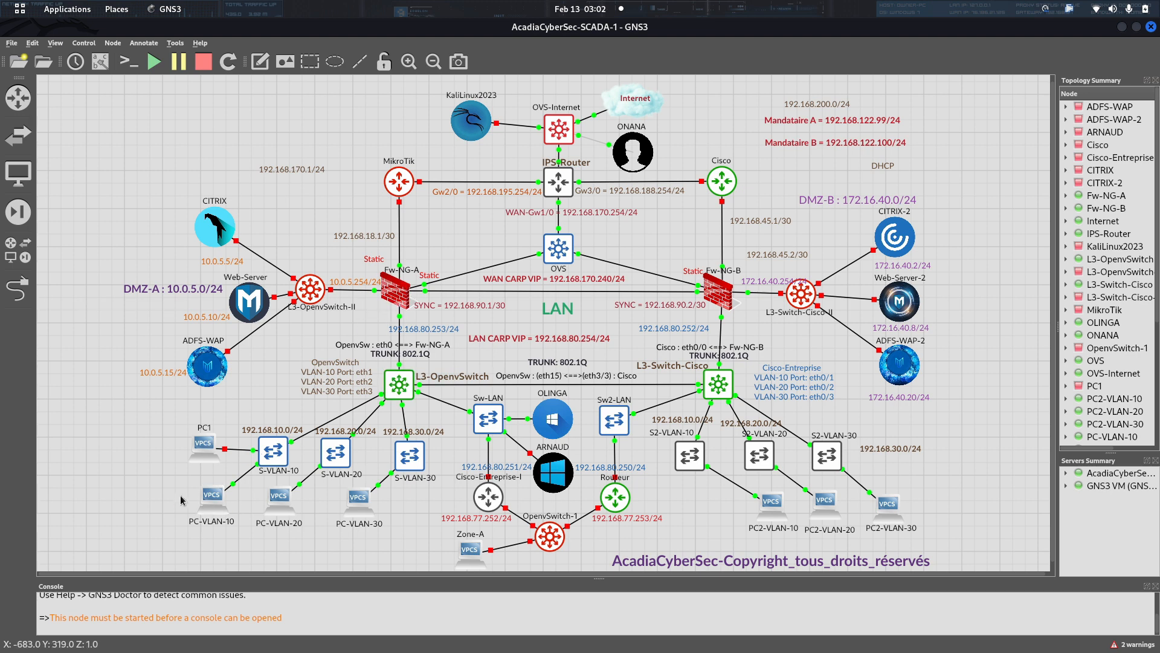
{"action": "right_click", "coordinate": [212, 497]}
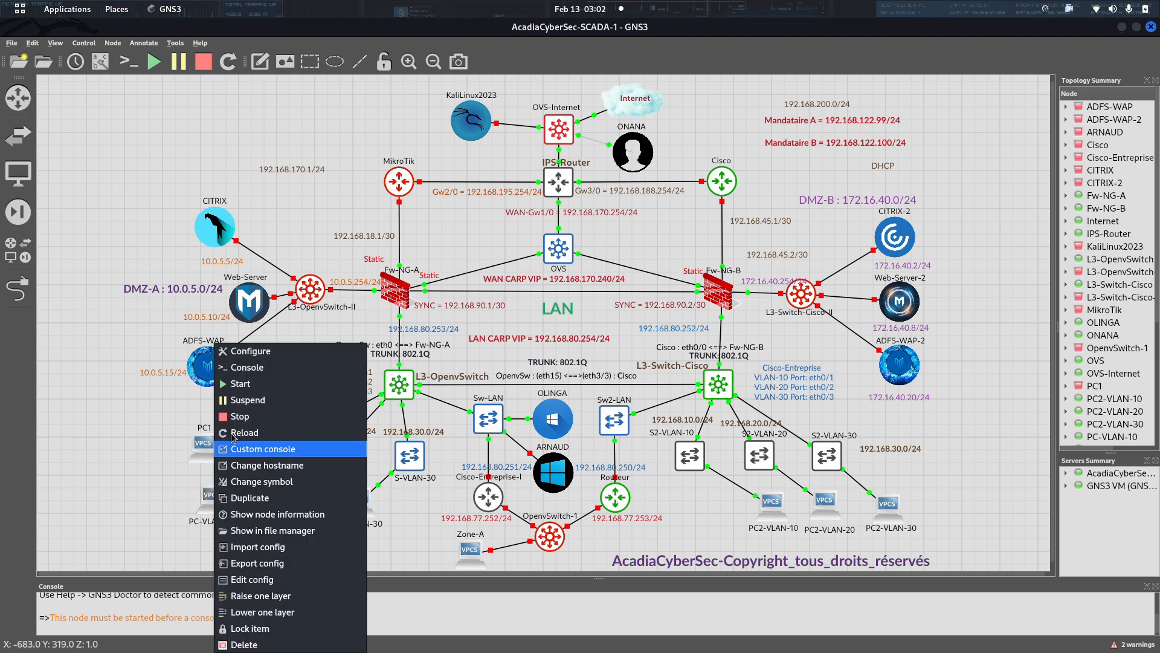
{"action": "left_click", "coordinate": [139, 529]}
{"action": "double_click", "coordinate": [212, 497]}
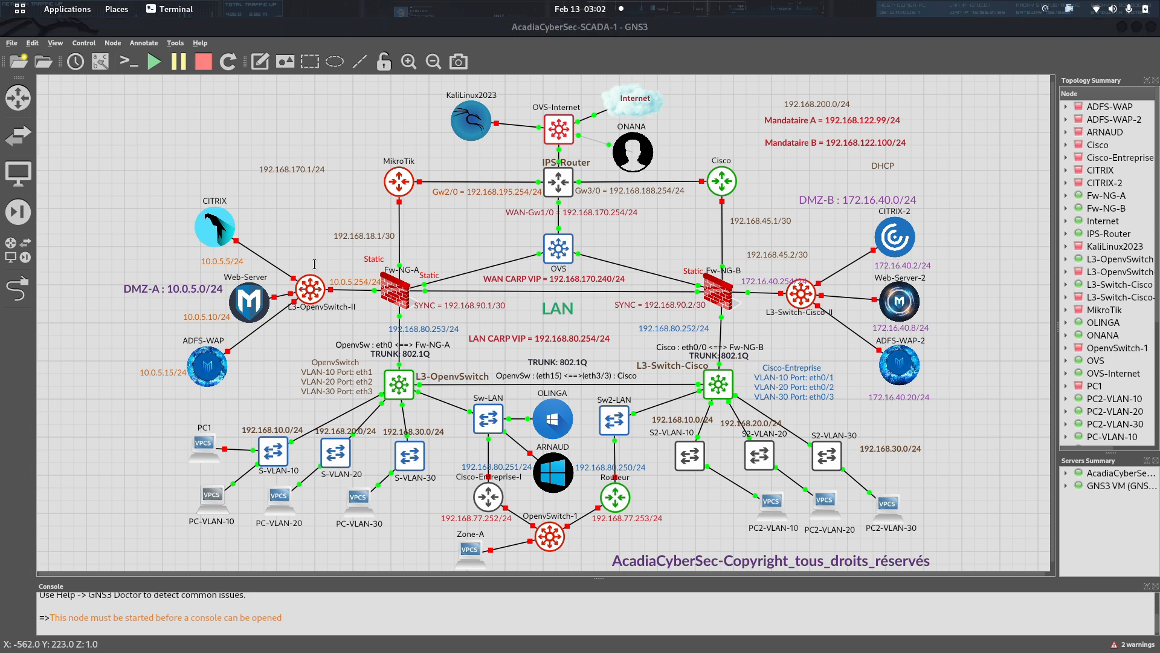
{"action": "left_click_drag", "start_coordinate": [258, 49], "coordinate": [426, 107]}
{"action": "key", "text": "ctrl+plus"}
{"action": "key", "text": "ctrl+plus"}
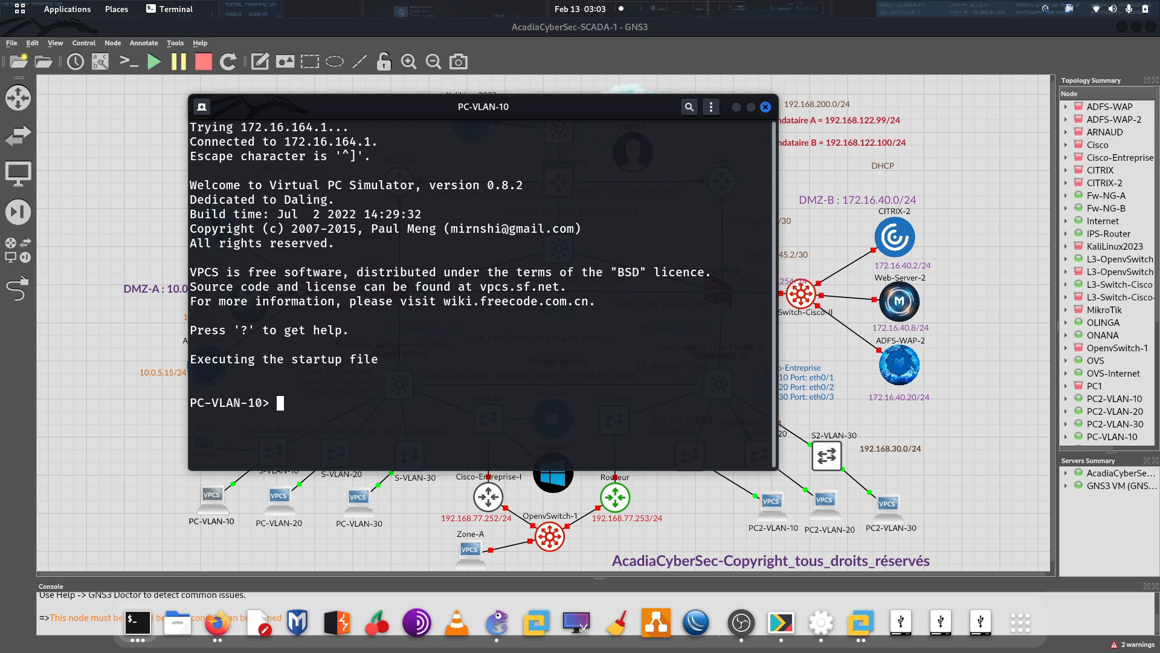
Request an address for PC-VLAN-10 with the dhcp command and list its network configuration with show ip
{"action": "type", "text": "dhcp"}
{"action": "key", "text": "Return"}
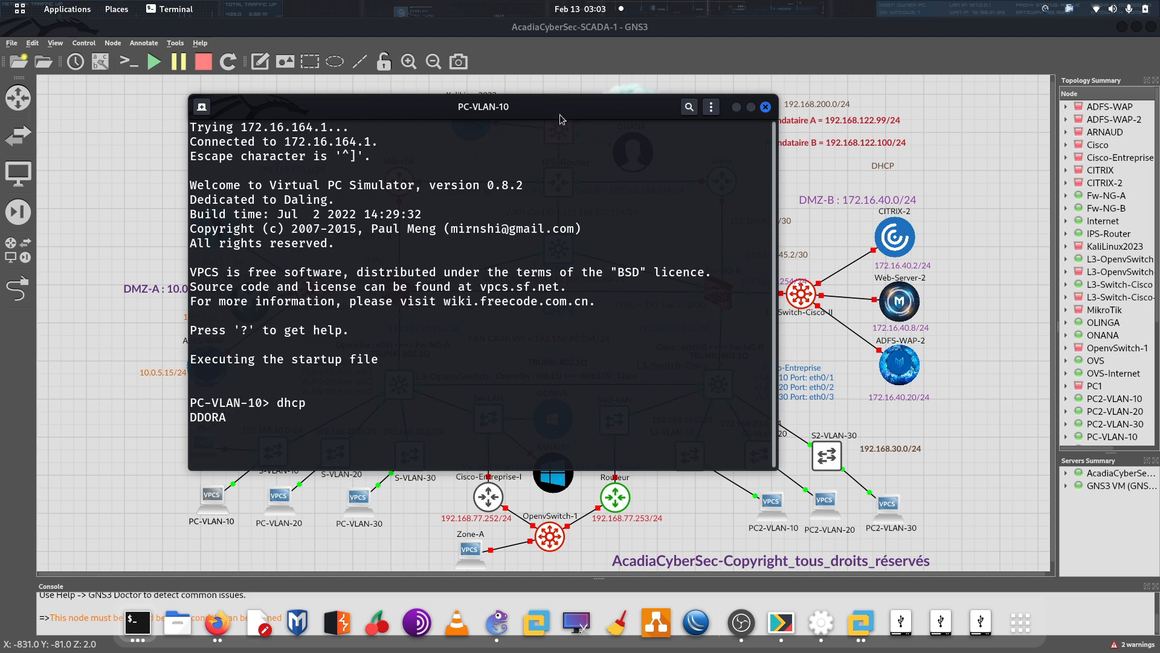
{"action": "left_click_drag", "start_coordinate": [561, 118], "coordinate": [915, 126]}
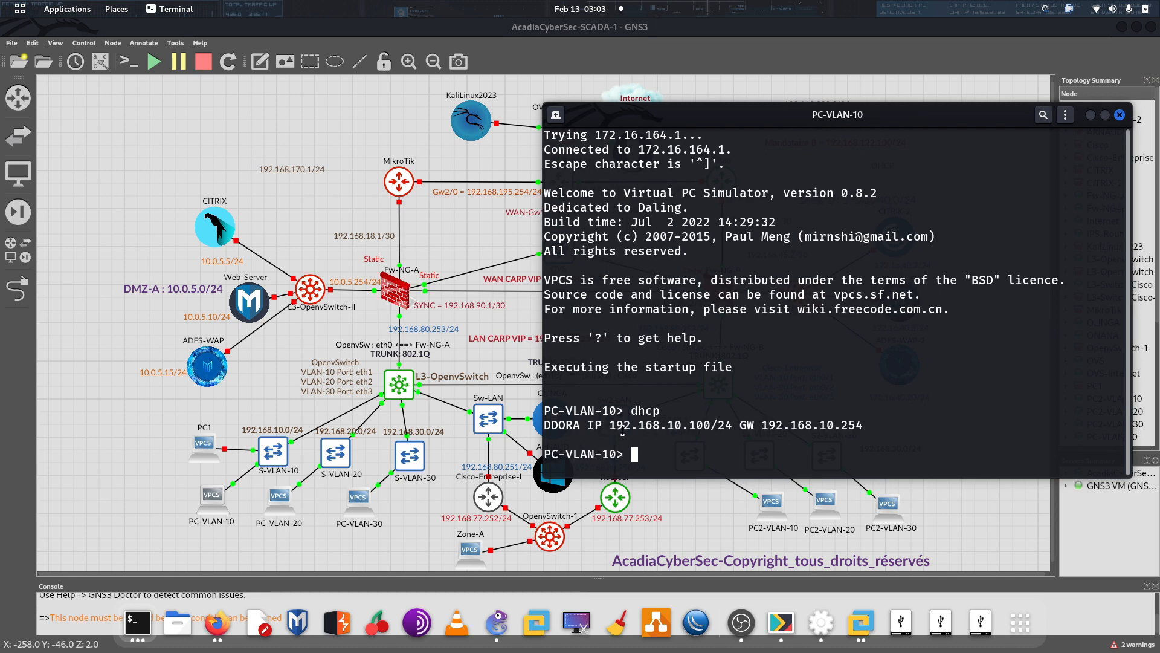
{"action": "left_click_drag", "start_coordinate": [607, 430], "coordinate": [722, 432]}
{"action": "left_click", "coordinate": [720, 434]}
{"action": "type", "text": "show ip"}
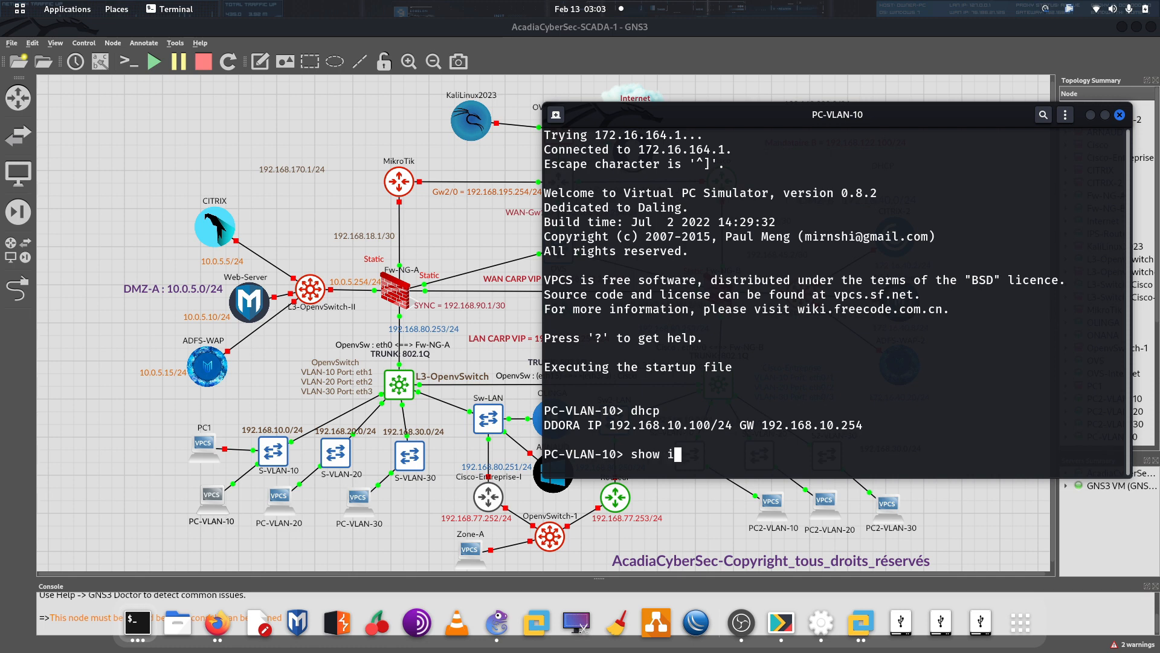
{"action": "key", "text": "Return"}
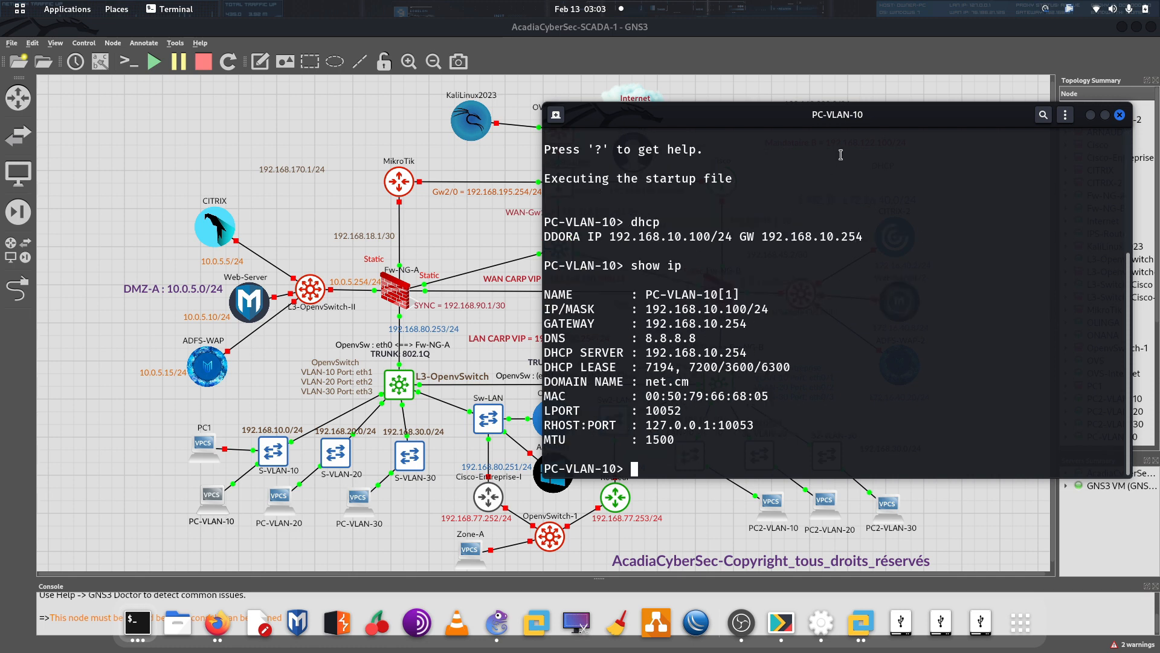
Examine the IP address and gateway listed in the PC-VLAN-10 console, and reduce its text size
{"action": "left_click_drag", "start_coordinate": [849, 115], "coordinate": [362, 51]}
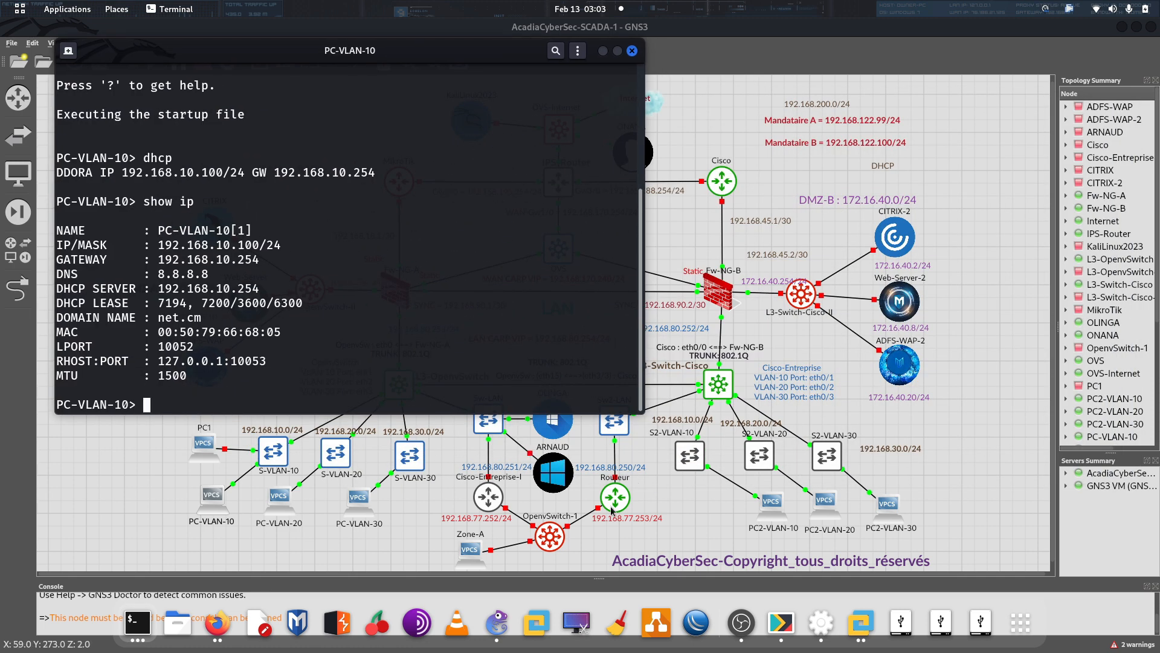
{"action": "left_click_drag", "start_coordinate": [221, 265], "coordinate": [211, 232]}
{"action": "left_click", "coordinate": [297, 293]}
{"action": "left_click_drag", "start_coordinate": [272, 264], "coordinate": [238, 262]}
{"action": "left_click", "coordinate": [223, 264]}
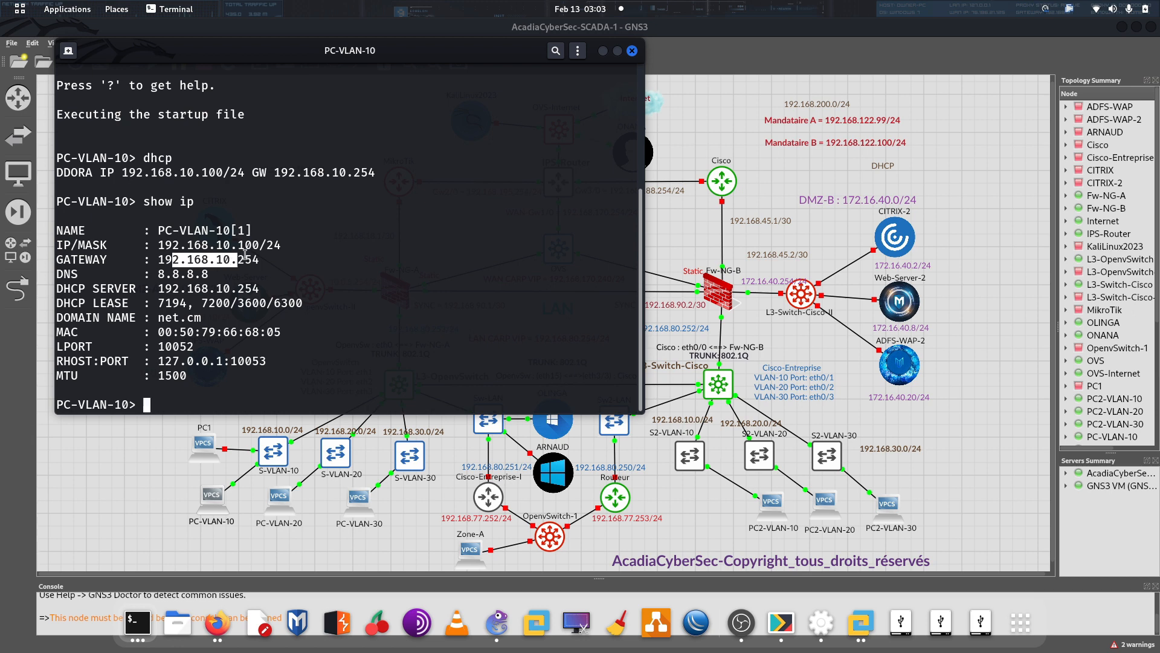
{"action": "left_click", "coordinate": [249, 264]}
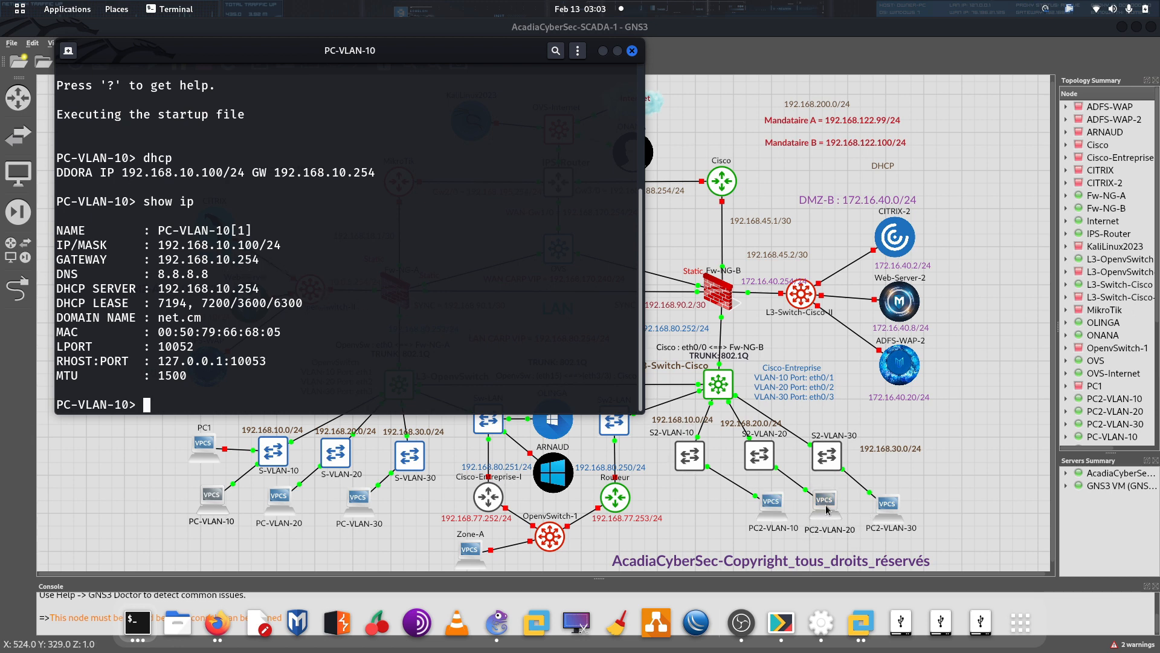
{"action": "key", "text": "ctrl+minus"}
{"action": "key", "text": "ctrl+minus"}
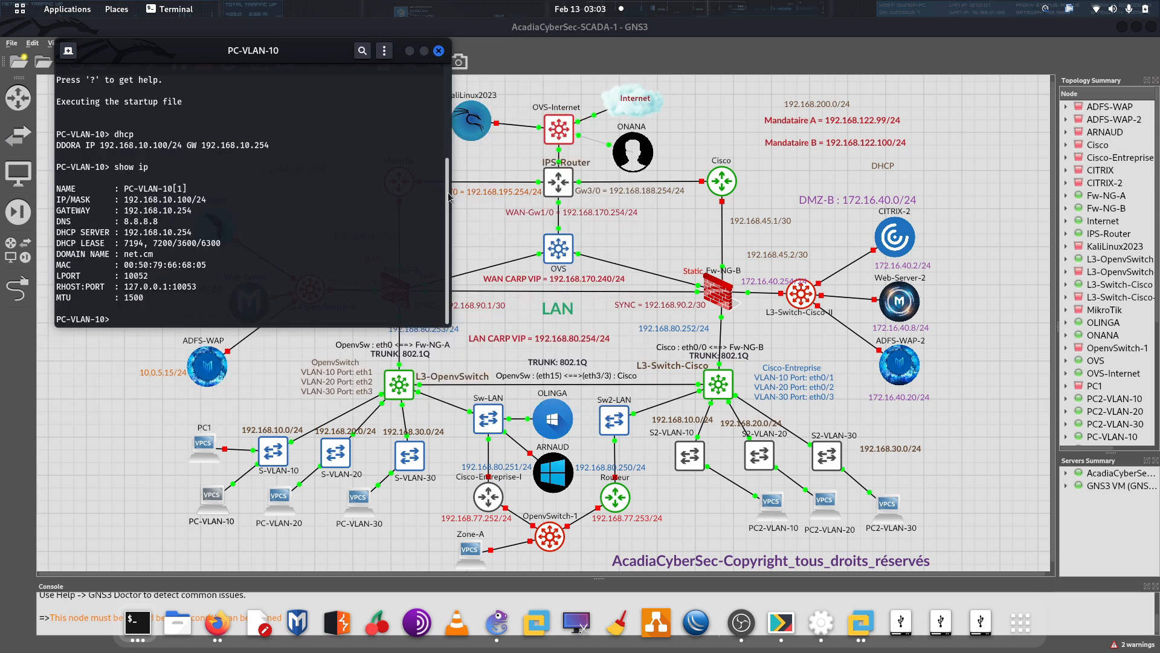
{"action": "key", "text": "ctrl+plus"}
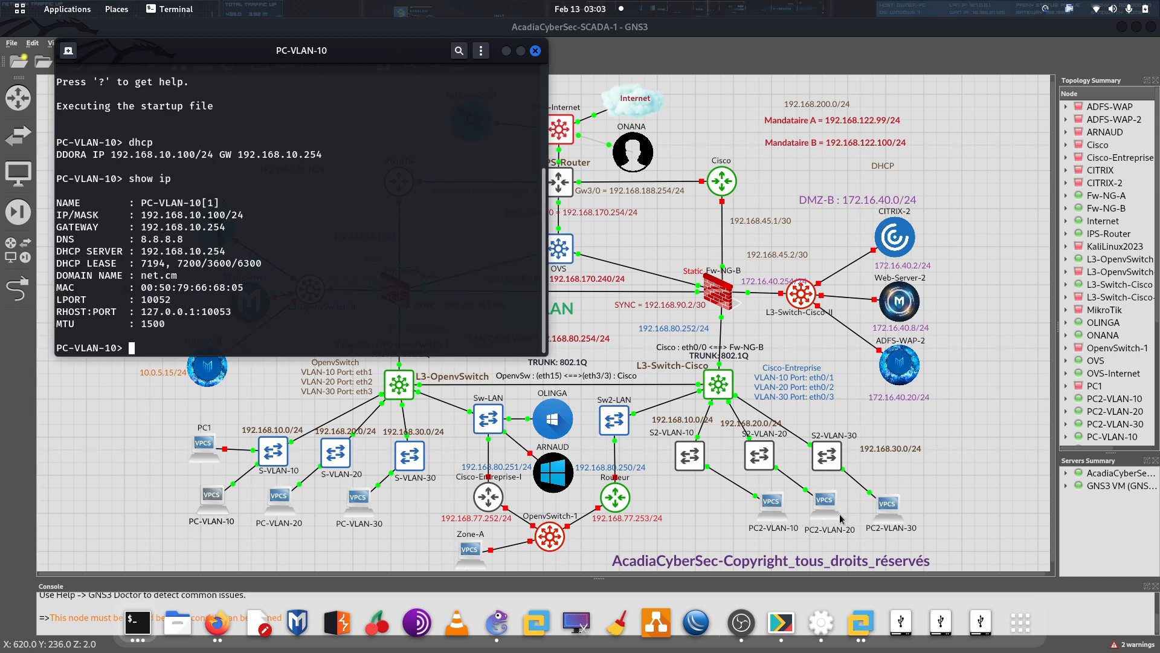
Open the console of the PC2-VLAN-30 node and place it side by side with the PC-VLAN-10 console
{"action": "right_click", "coordinate": [893, 516]}
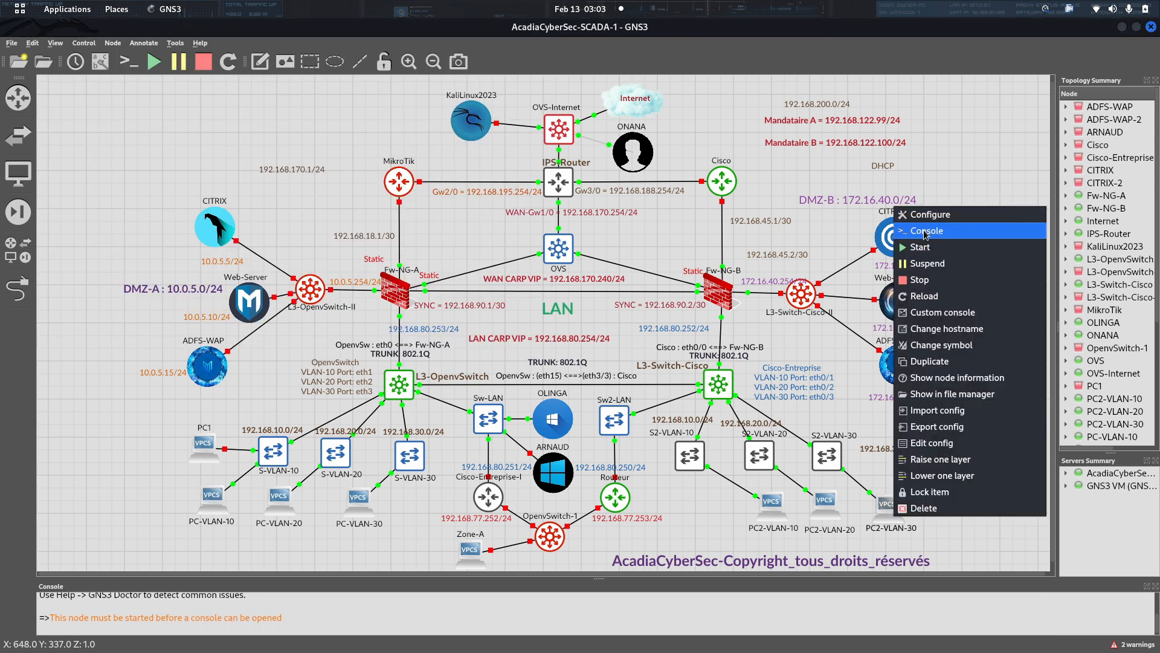
{"action": "left_click", "coordinate": [924, 231]}
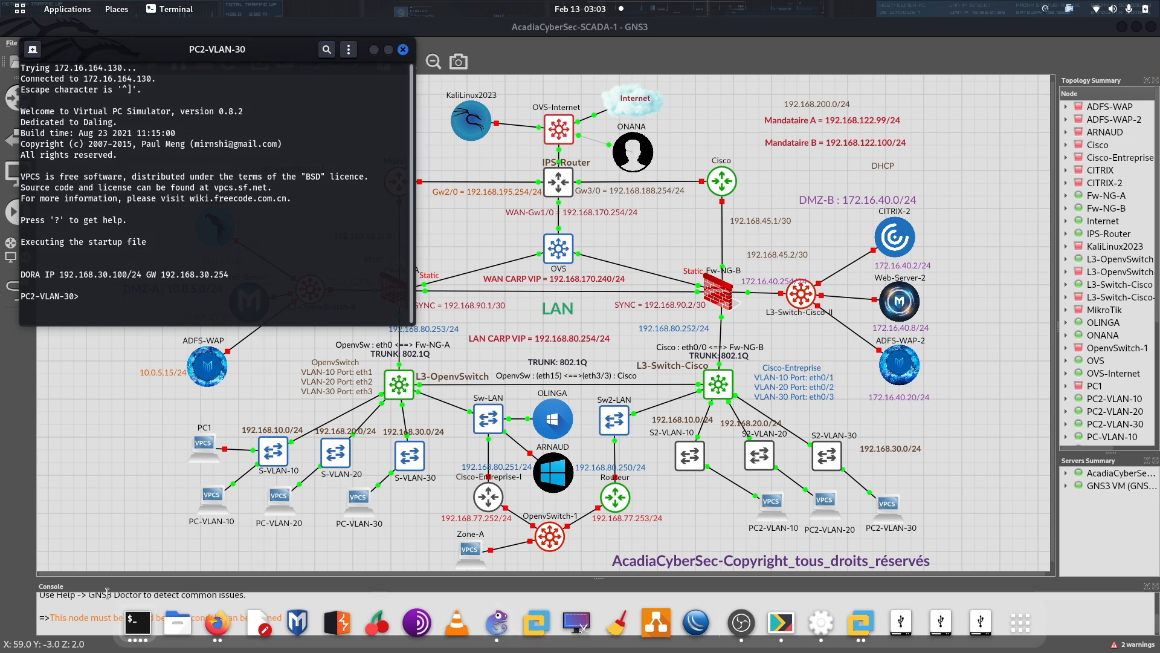
{"action": "left_click", "coordinate": [134, 627]}
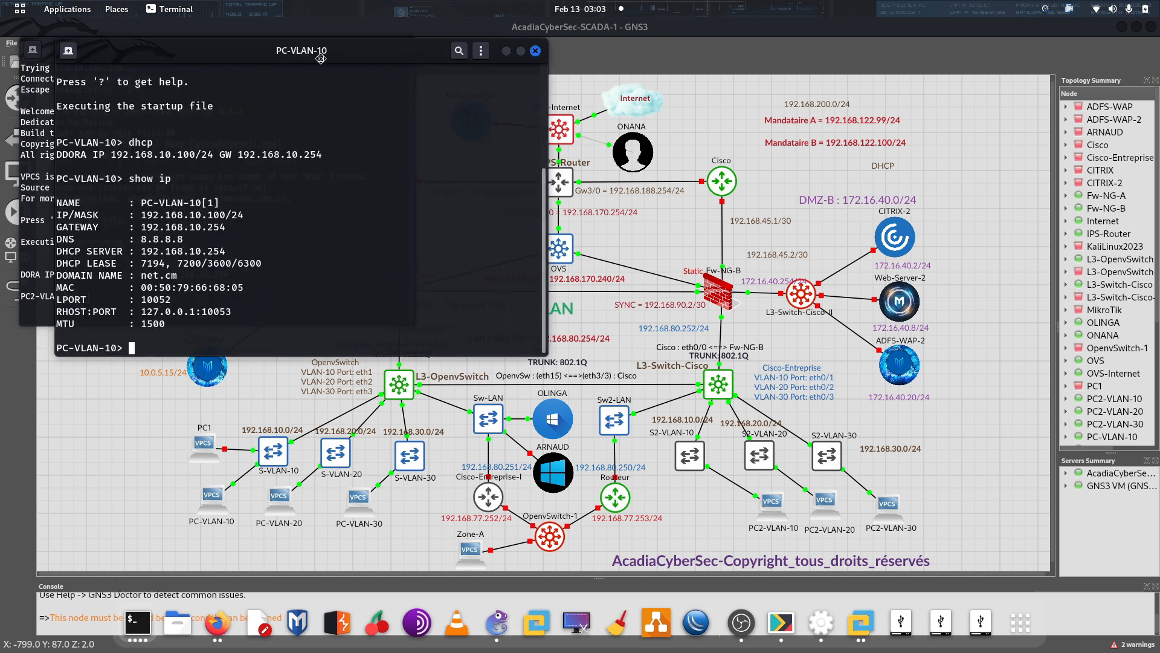
{"action": "left_click_drag", "start_coordinate": [321, 53], "coordinate": [241, 167]}
{"action": "left_click_drag", "start_coordinate": [266, 48], "coordinate": [995, 162]}
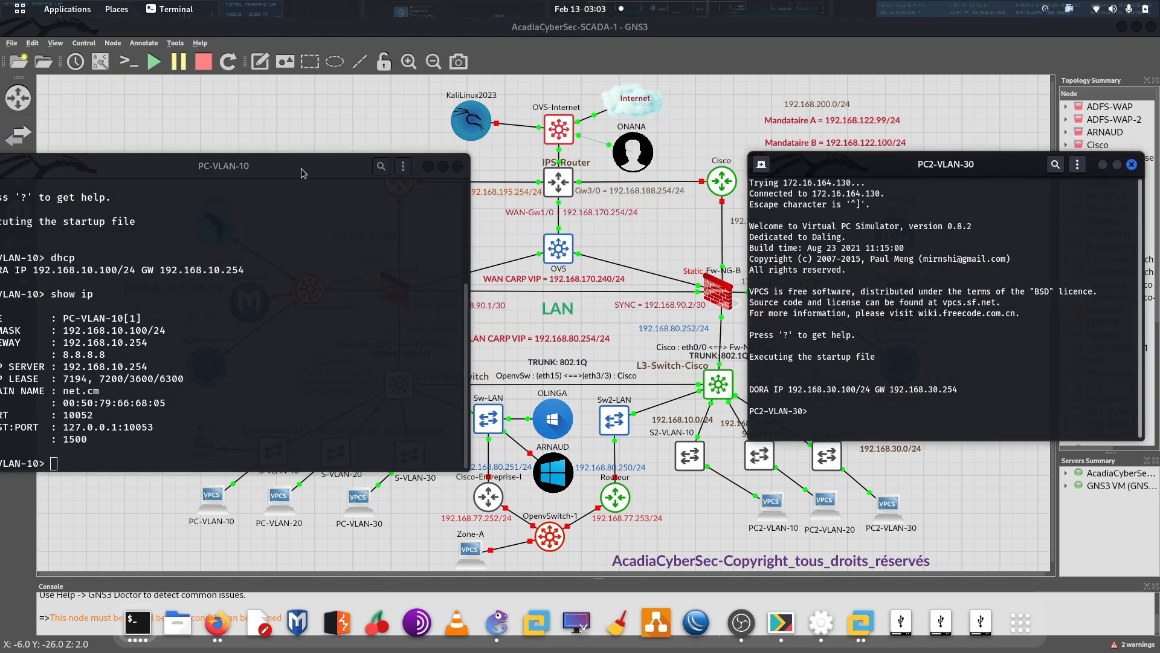
{"action": "left_click_drag", "start_coordinate": [302, 167], "coordinate": [446, 67]}
Request an address for PC2-VLAN-30 with the dhcp command and check the address and gateway it receives
{"action": "left_click", "coordinate": [872, 354]}
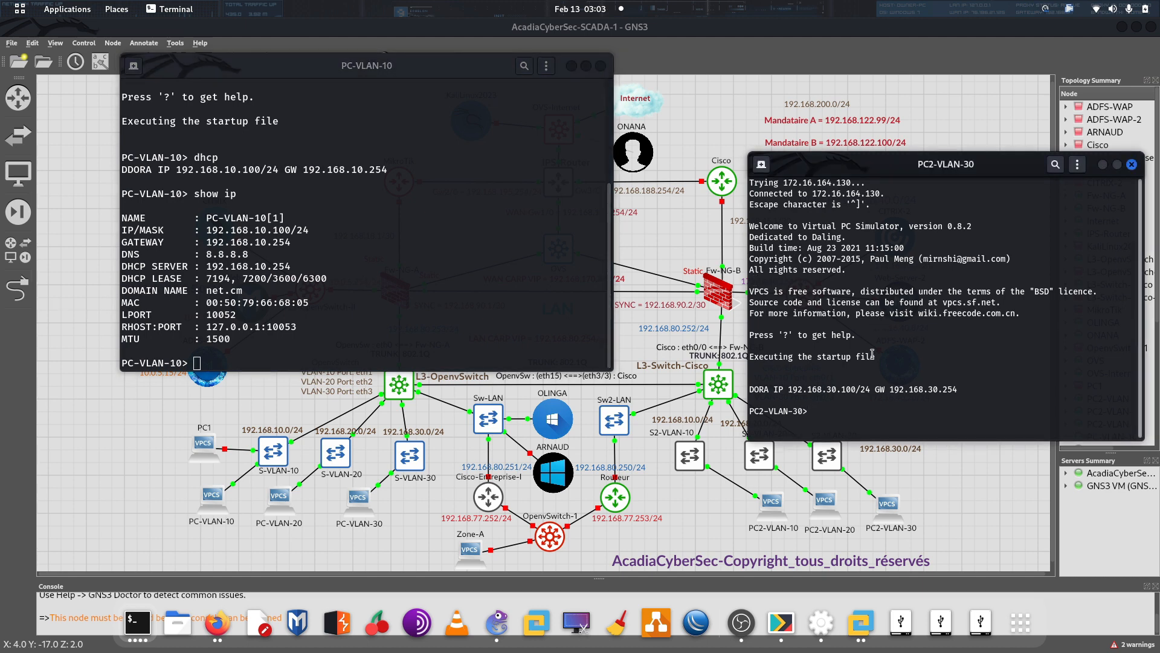
{"action": "type", "text": "dhcp"}
{"action": "key", "text": "Return"}
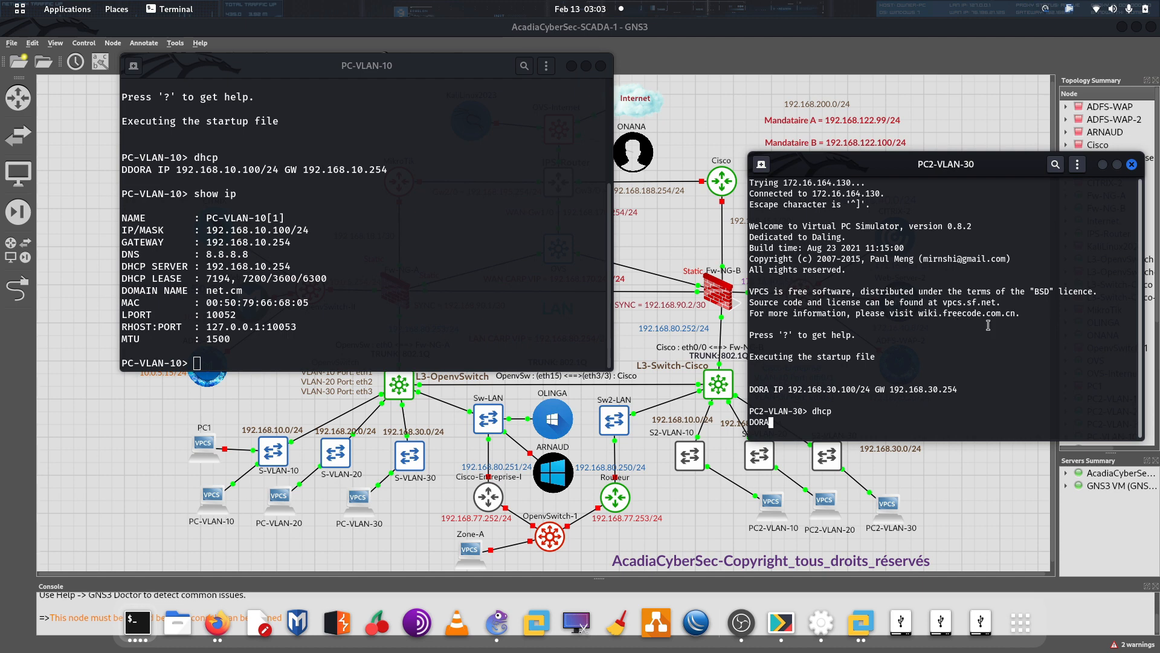
{"action": "left_click_drag", "start_coordinate": [938, 163], "coordinate": [918, 63]}
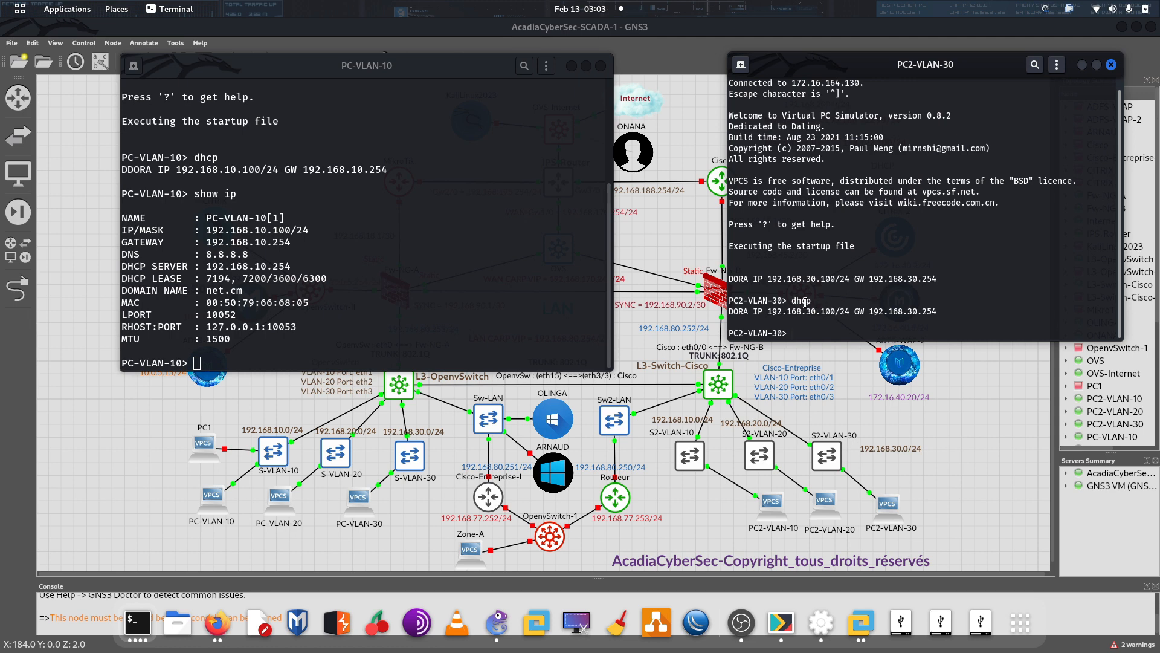
{"action": "left_click_drag", "start_coordinate": [767, 309], "coordinate": [941, 312]}
{"action": "left_click", "coordinate": [830, 312]}
{"action": "left_click", "coordinate": [941, 312]}
Copy PC2-VLAN-30's address and ping 192.168.30.100 from the PC-VLAN-10 console
{"action": "left_click", "coordinate": [377, 312]}
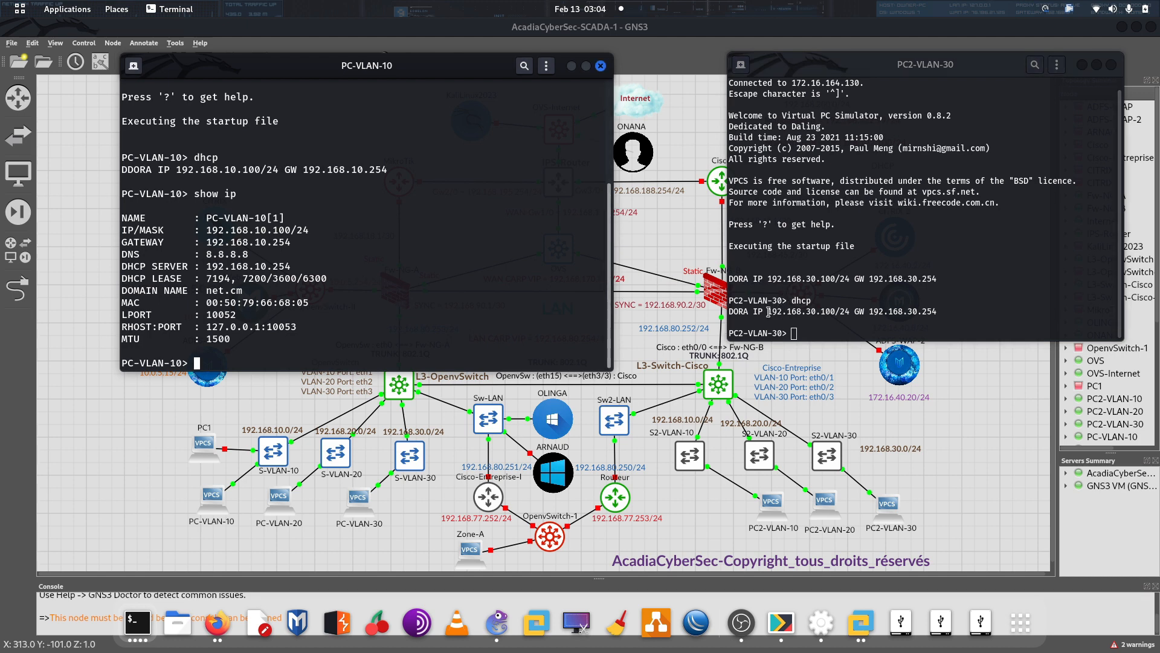
{"action": "left_click_drag", "start_coordinate": [767, 311], "coordinate": [835, 311]}
{"action": "right_click", "coordinate": [835, 311]}
{"action": "left_click", "coordinate": [846, 332]}
{"action": "left_click", "coordinate": [328, 346]}
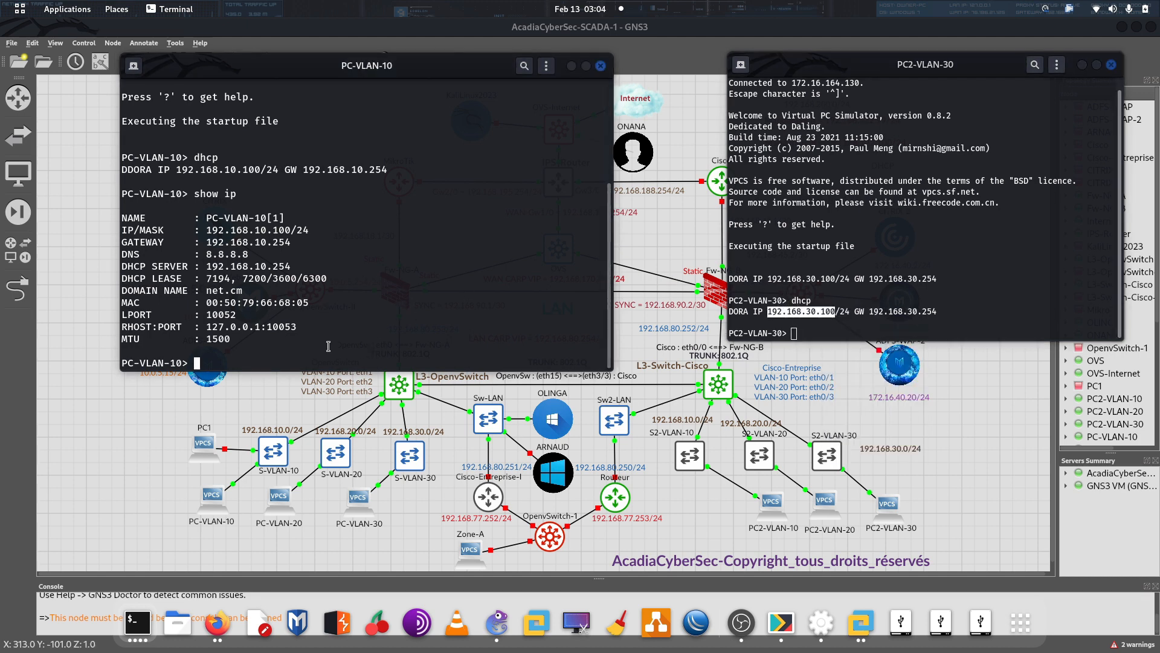
{"action": "type", "text": "ping"}
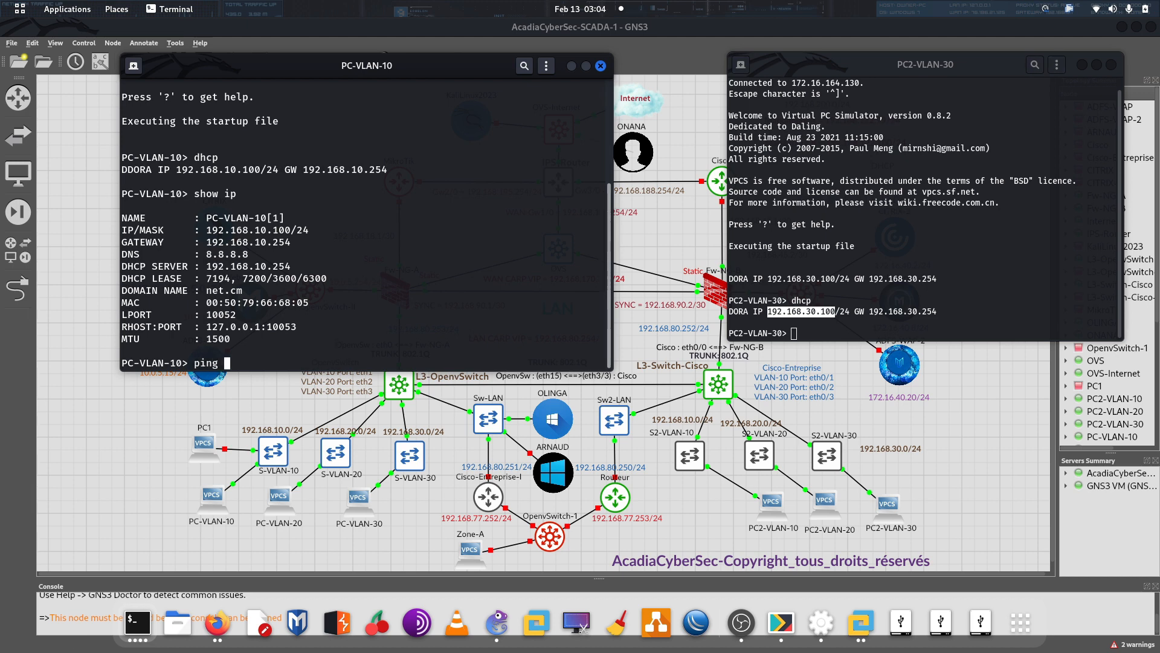
{"action": "key", "text": "ctrl+shift+v"}
{"action": "key", "text": "Return"}
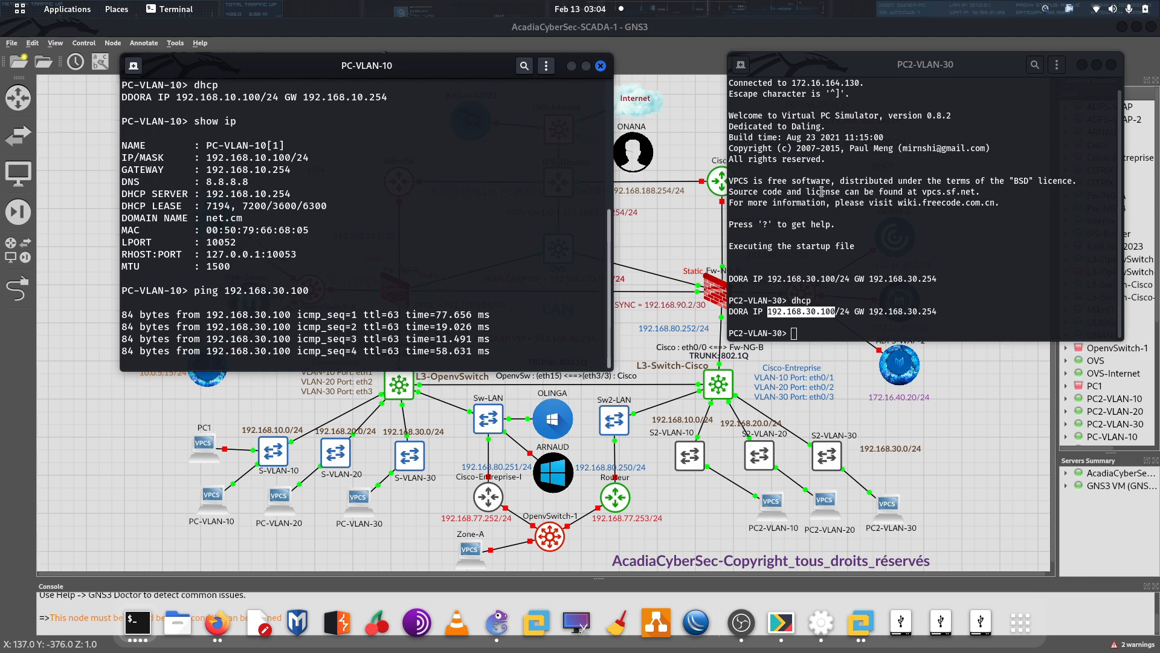
Ping PC-VLAN-10 at 192.168.10.100 from the PC2-VLAN-30 console, reusing the address listed in the other console
{"action": "left_click", "coordinate": [839, 323]}
{"action": "type", "text": "p"}
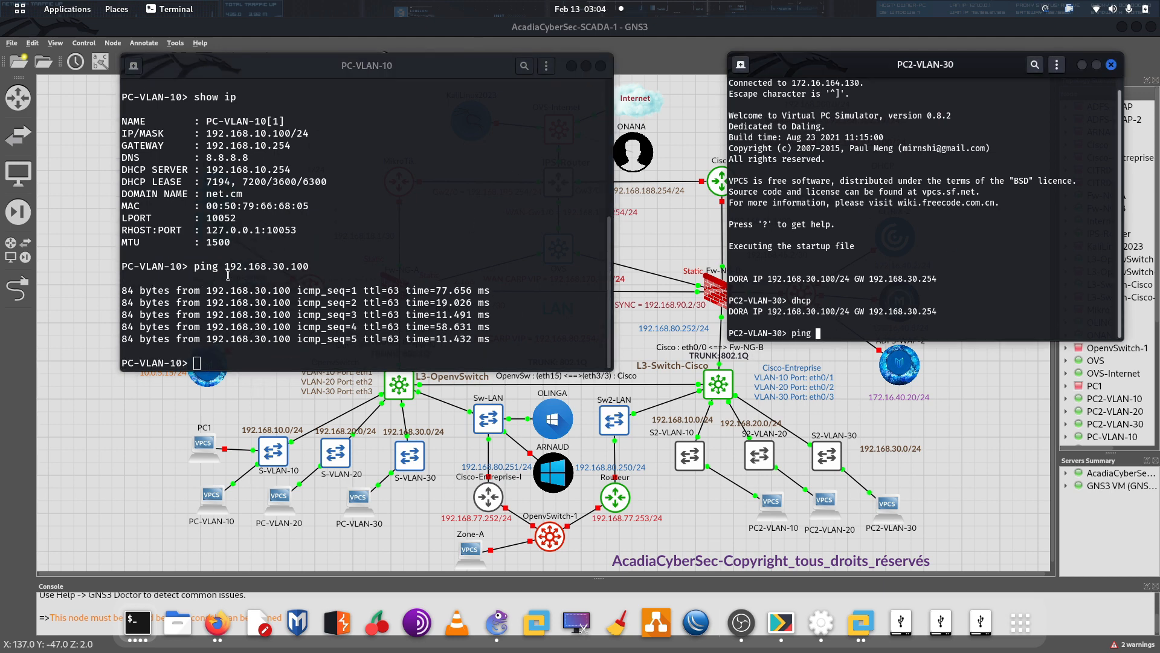
{"action": "type", "text": "ing"}
{"action": "left_click_drag", "start_coordinate": [207, 133], "coordinate": [290, 135]}
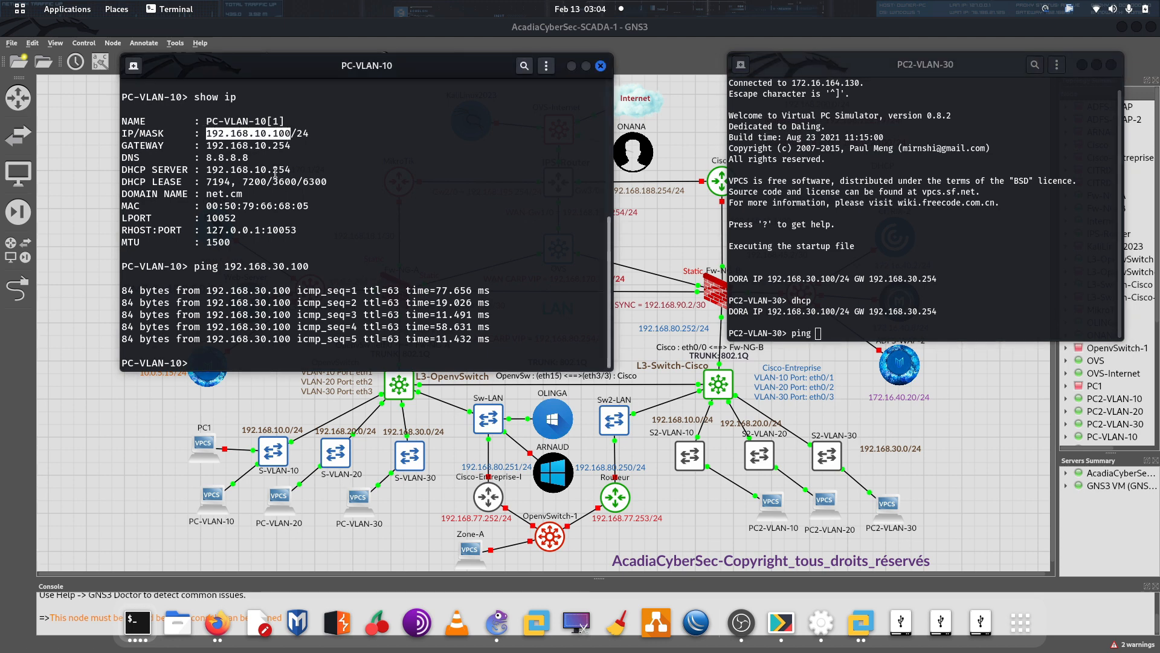
{"action": "left_click", "coordinate": [862, 237]}
{"action": "key", "text": "ctrl+shift+v"}
{"action": "key", "text": "Return"}
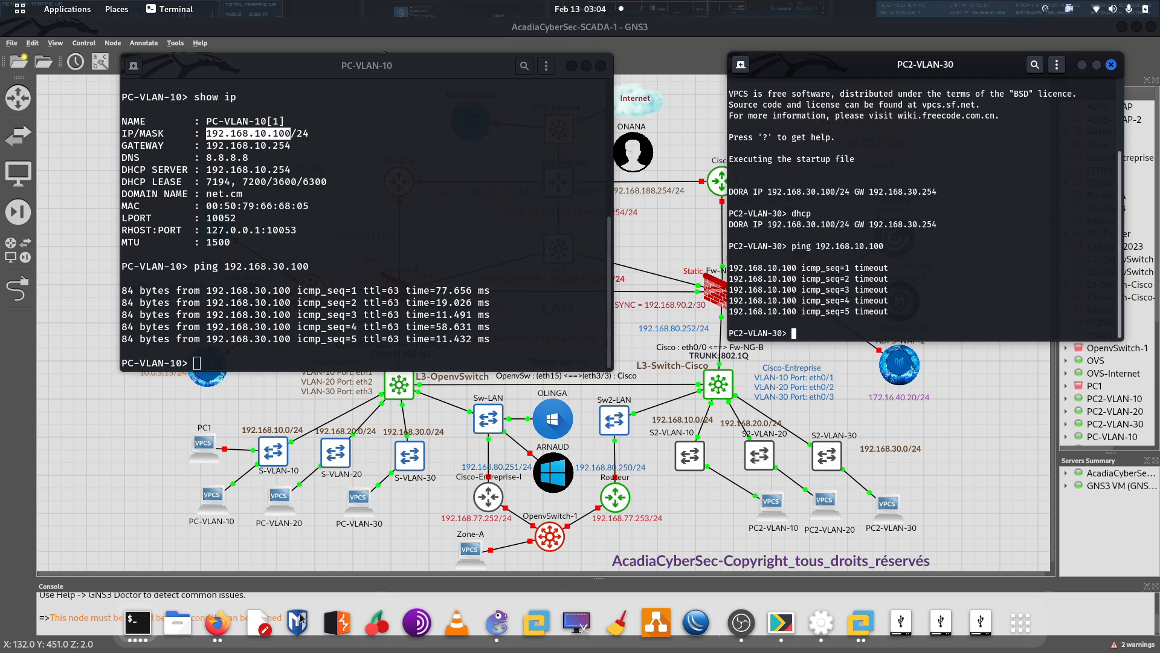
Switch to the pfSense page in Firefox and open the firewall rules of the VLAN_30 interface
{"action": "left_click", "coordinate": [228, 624]}
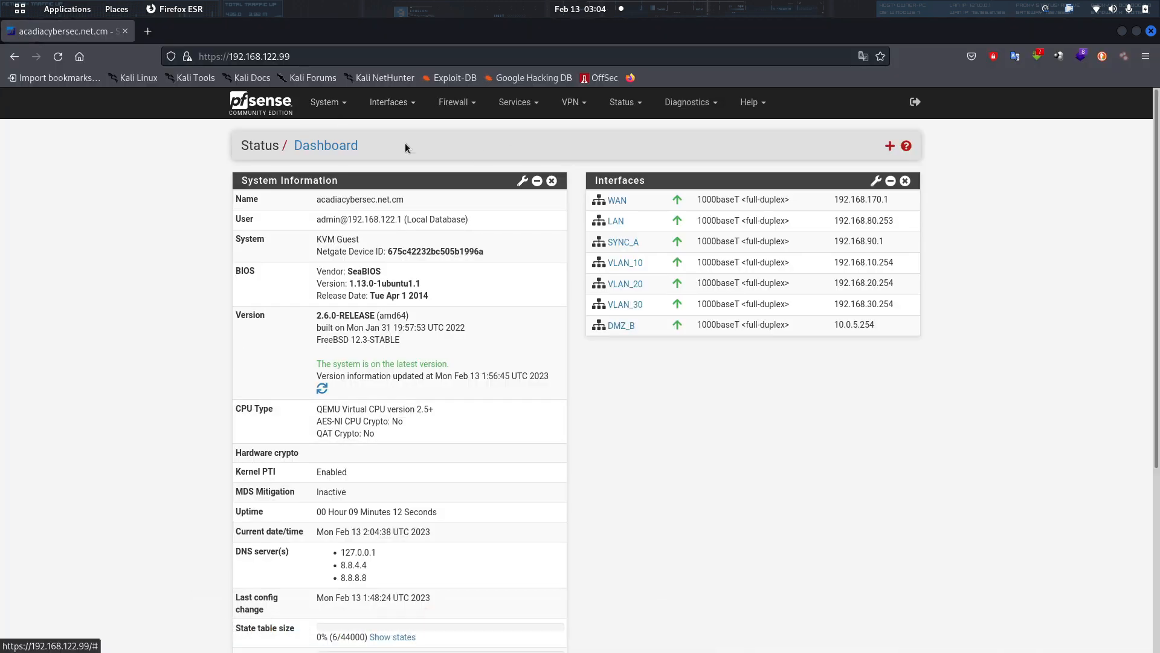
{"action": "left_click", "coordinate": [476, 107]}
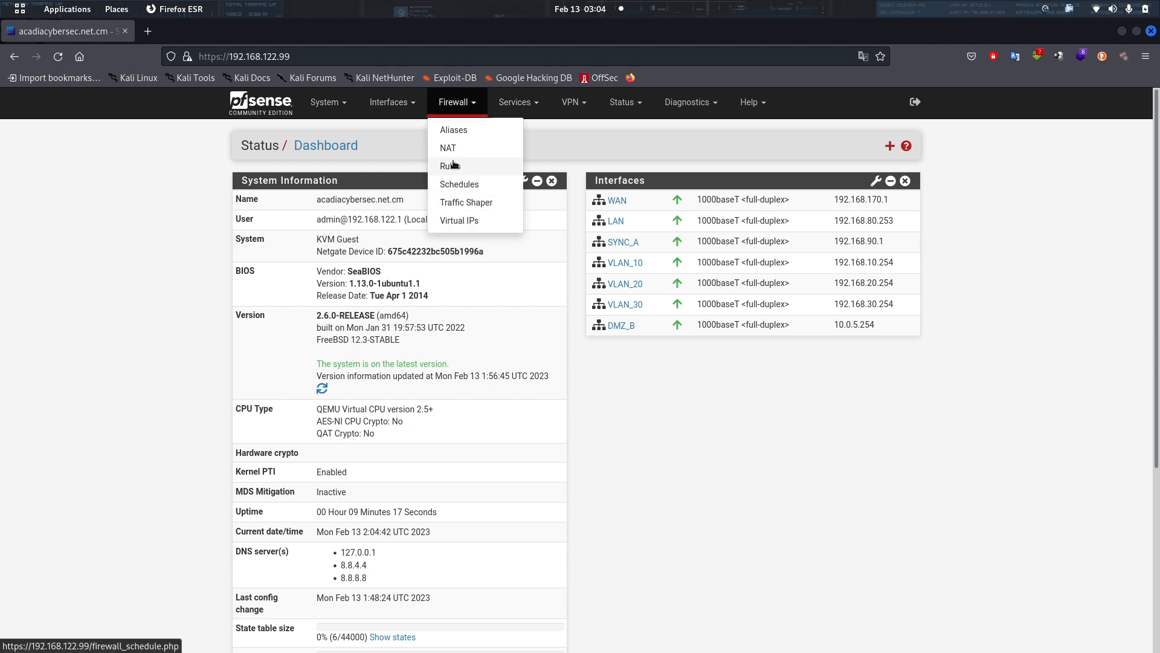
{"action": "left_click", "coordinate": [456, 166]}
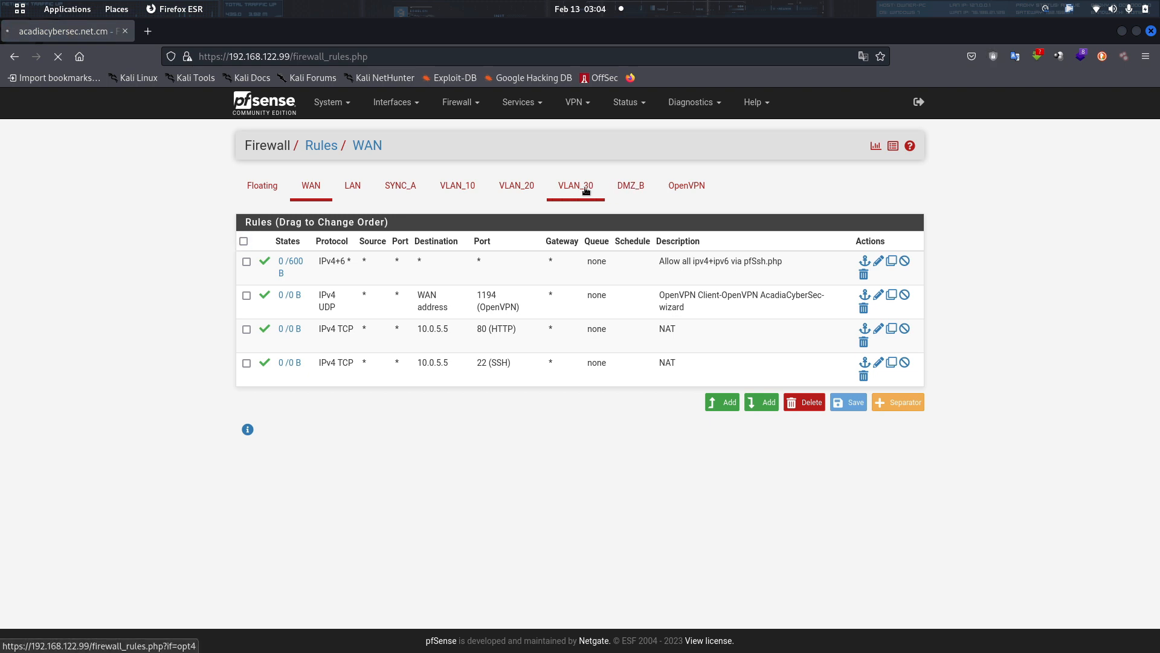
{"action": "left_click", "coordinate": [586, 191]}
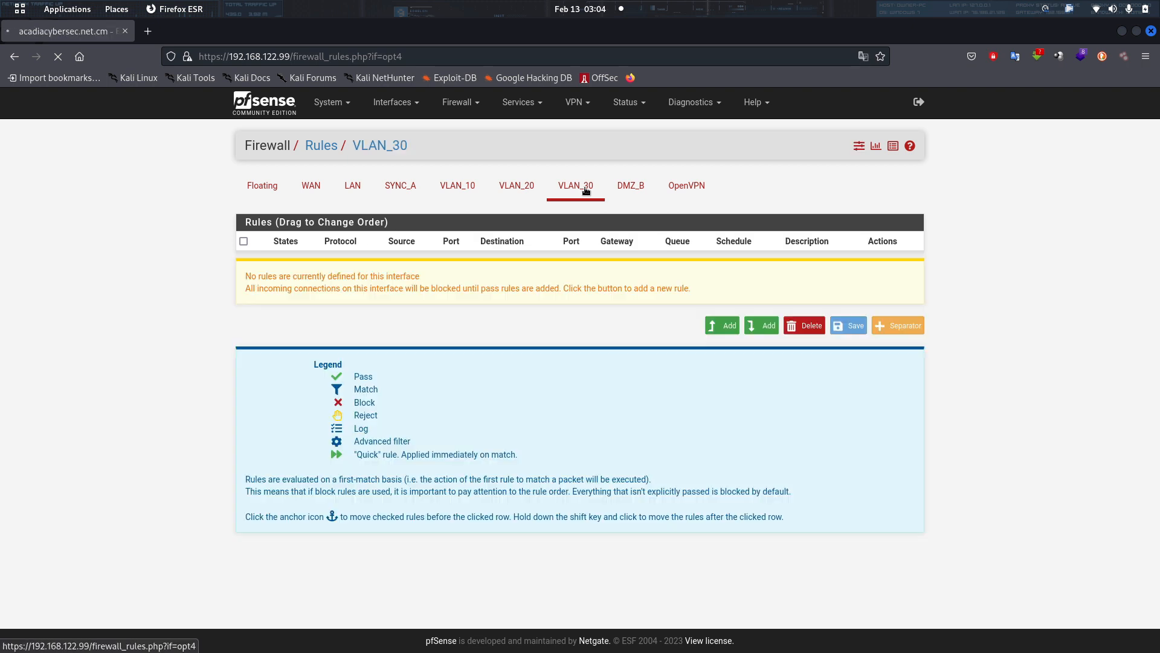
Add a firewall rule on VLAN_30 passing IPv4 TCP traffic from any source to any destination, and apply the changes
{"action": "left_click", "coordinate": [716, 325]}
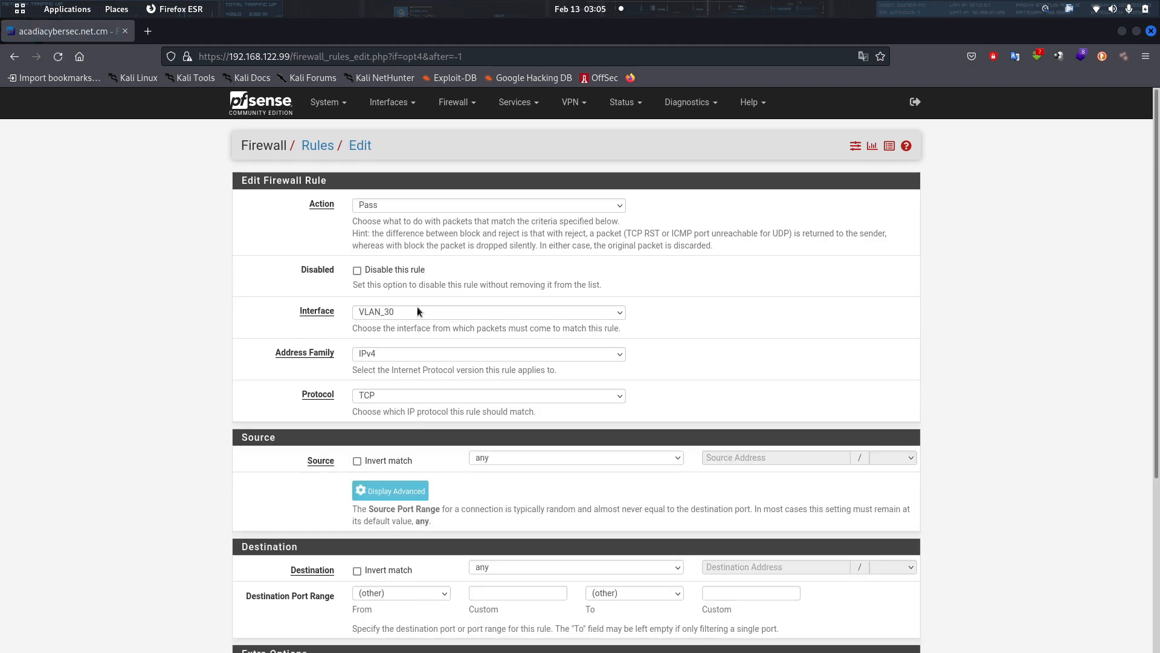
{"action": "scroll", "coordinate": [556, 311], "scroll_direction": "down", "scroll_amount": 4}
{"action": "scroll", "coordinate": [556, 311], "scroll_direction": "up", "scroll_amount": 4}
{"action": "scroll", "coordinate": [440, 279], "scroll_direction": "down", "scroll_amount": 4}
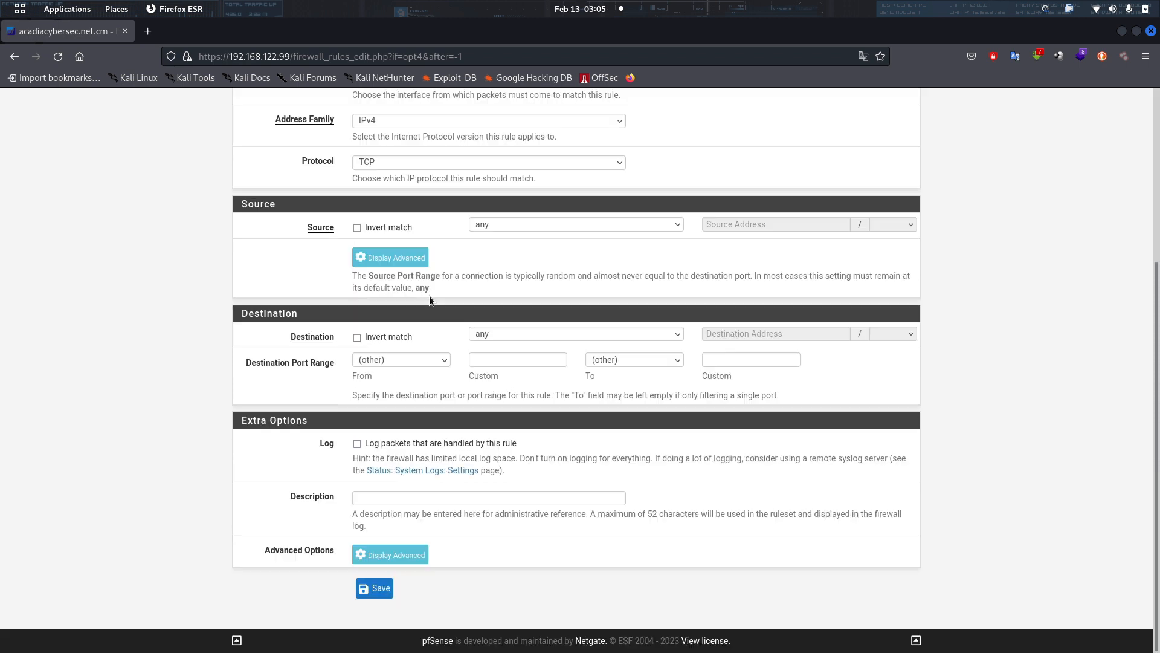
{"action": "left_click", "coordinate": [388, 588]}
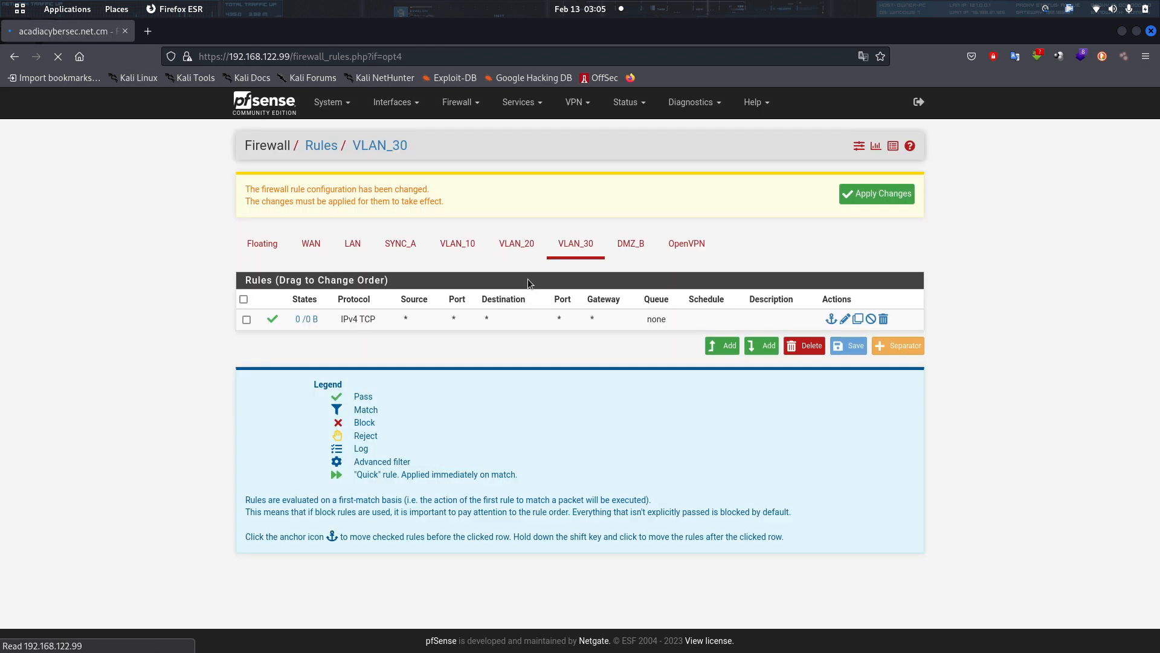
{"action": "left_click", "coordinate": [873, 193]}
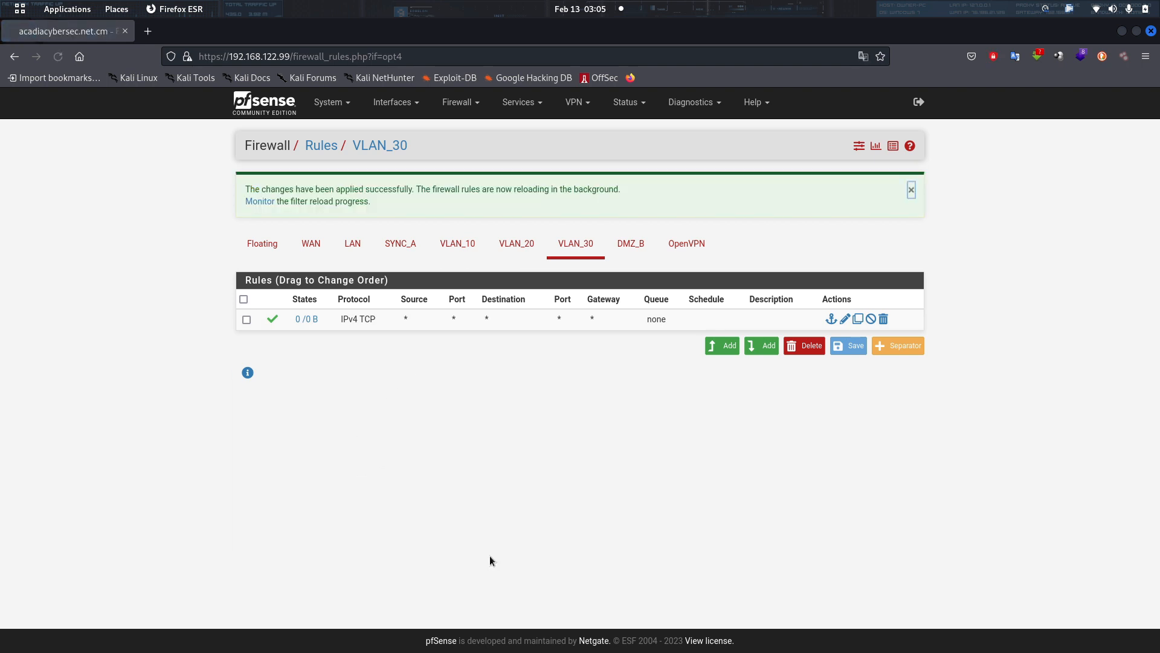
Return to the PC2-VLAN-30 console and repeat the ping to 192.168.10.100
{"action": "mouse_move", "coordinate": [367, 651]}
{"action": "left_click", "coordinate": [137, 623]}
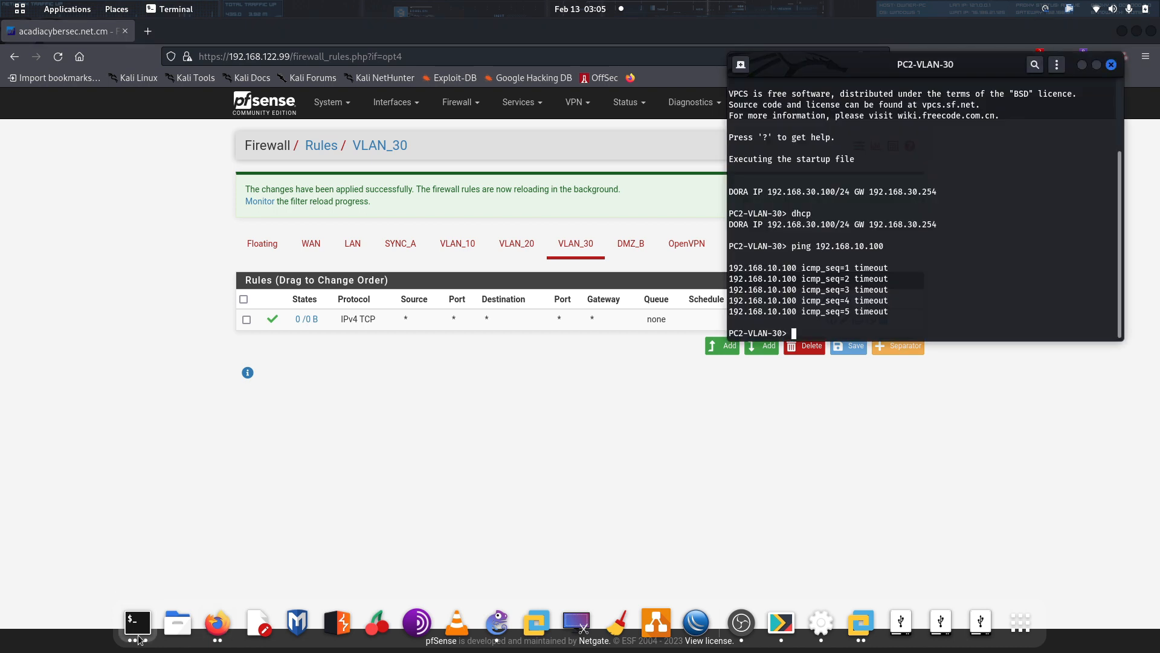
{"action": "left_click", "coordinate": [810, 291]}
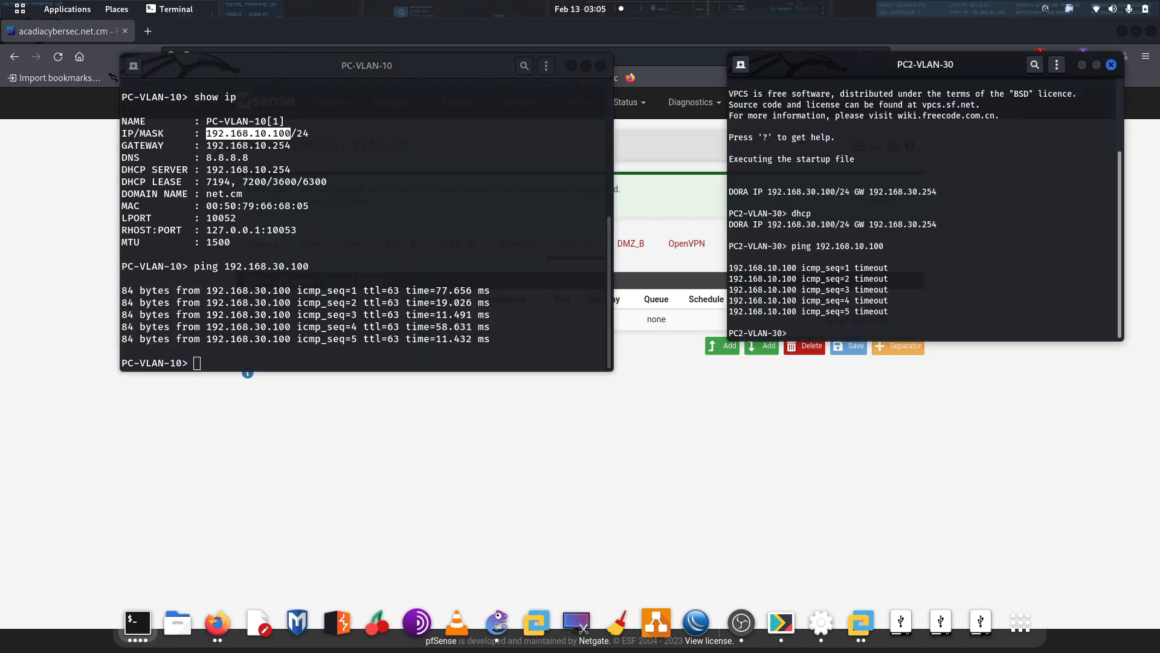
{"action": "key", "text": "Up"}
{"action": "key", "text": "Return"}
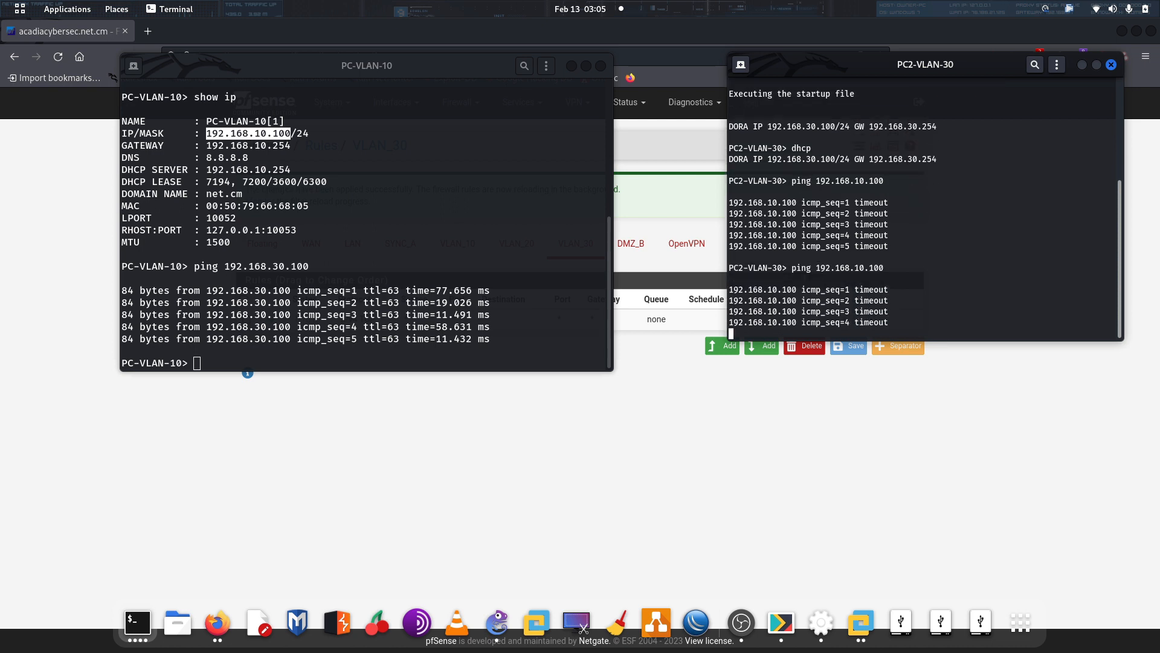
{"action": "key", "text": "ctrl+c"}
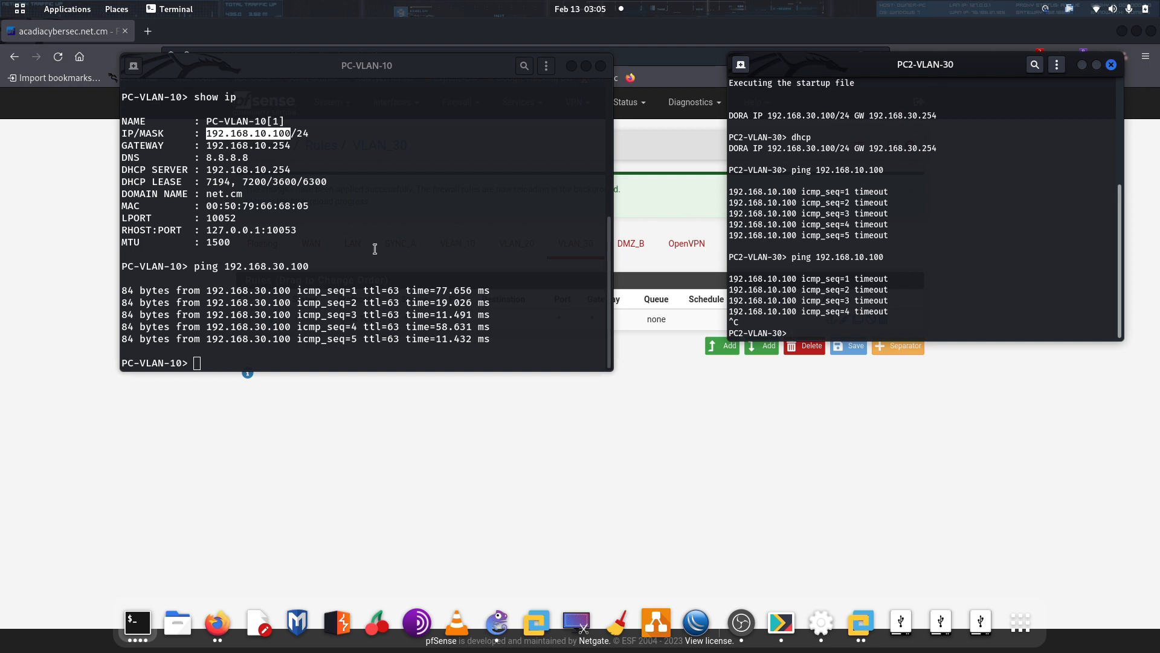
Ping acadiacybersec.net from the PC-VLAN-10 console to test its internet access and name resolution
{"action": "left_click", "coordinate": [278, 363]}
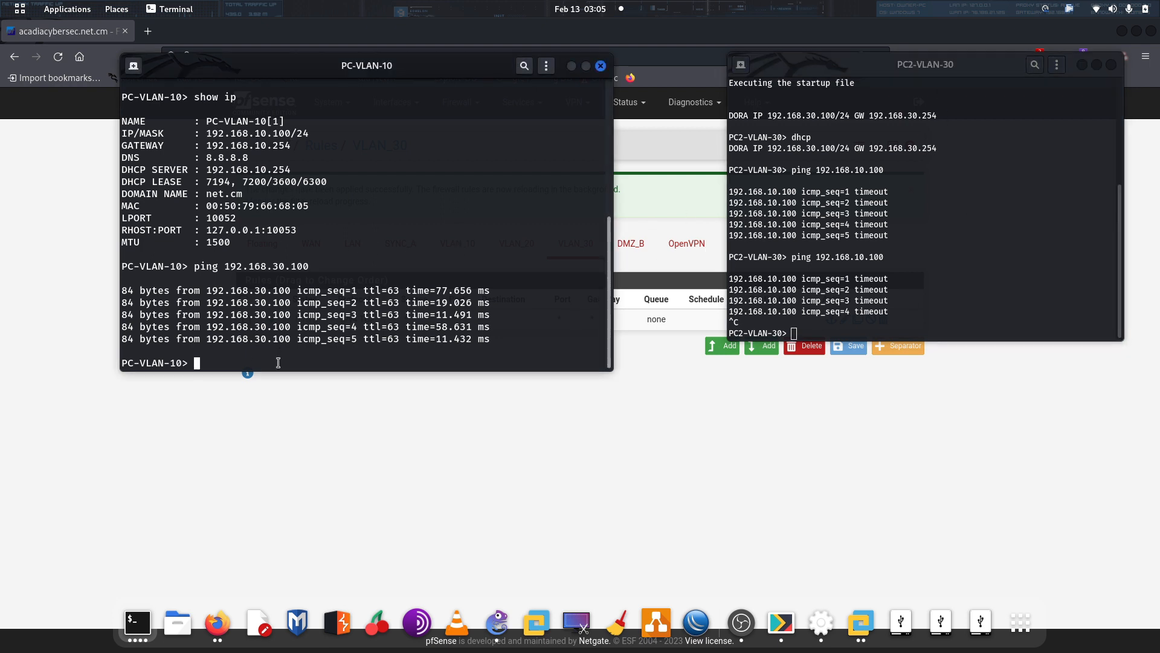
{"action": "type", "text": "ping acadiacybersec.net"}
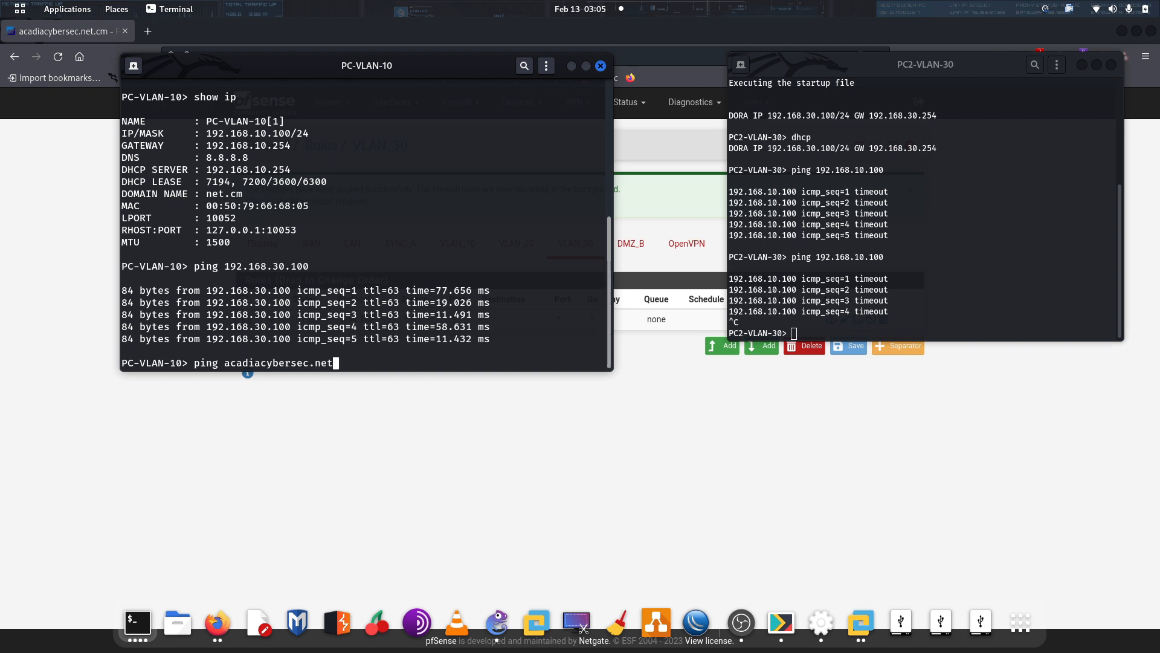
{"action": "key", "text": "Return"}
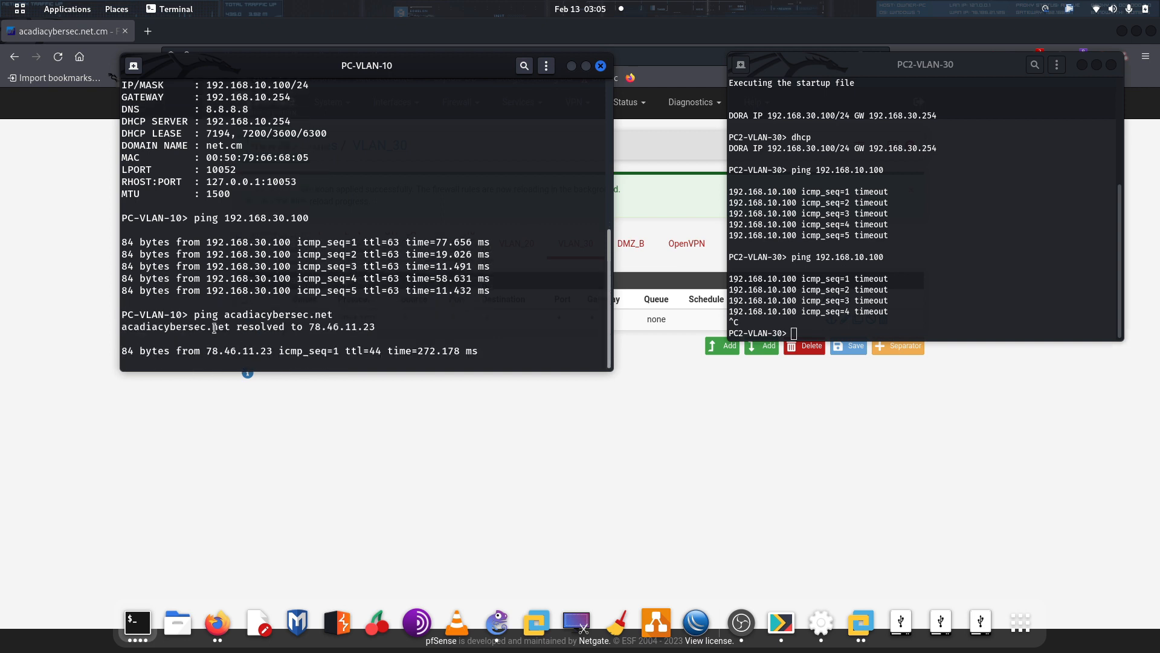
{"action": "left_click_drag", "start_coordinate": [194, 314], "coordinate": [312, 304]}
{"action": "left_click", "coordinate": [311, 305]}
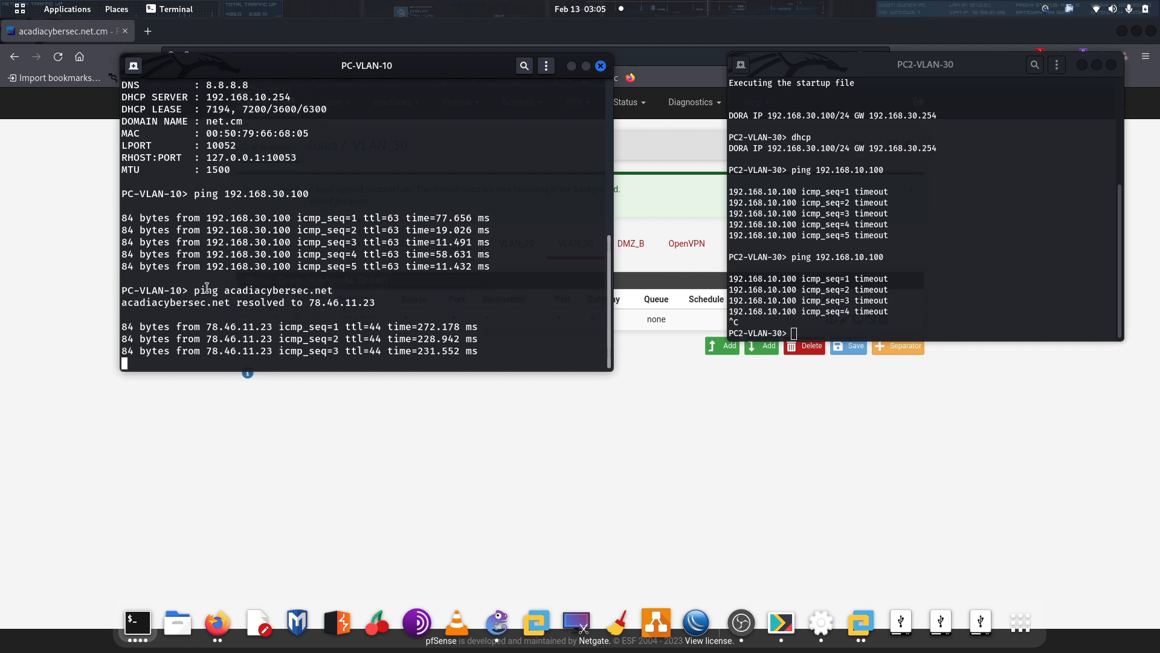
{"action": "left_click_drag", "start_coordinate": [198, 289], "coordinate": [428, 294]}
Ping acadiacybersec.net from the PC2-VLAN-30 console and check the reply
{"action": "left_click", "coordinate": [843, 290]}
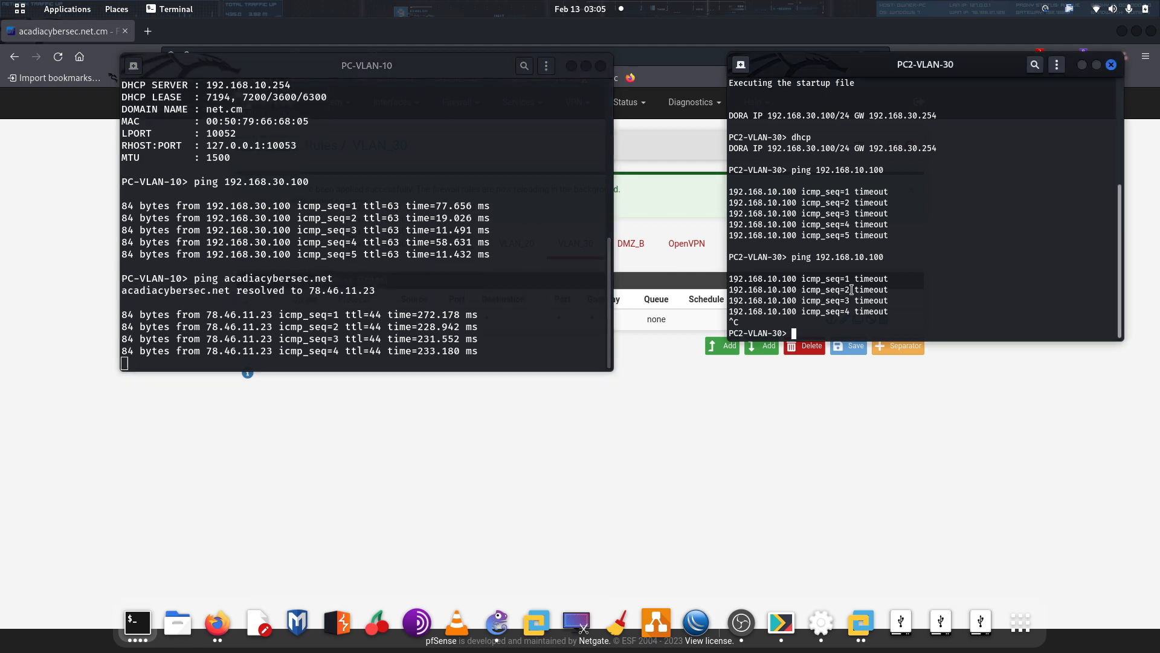
{"action": "type", "text": "mpi"}
{"action": "key", "text": "BackSpace"}
{"action": "key", "text": "BackSpace"}
{"action": "key", "text": "BackSpace"}
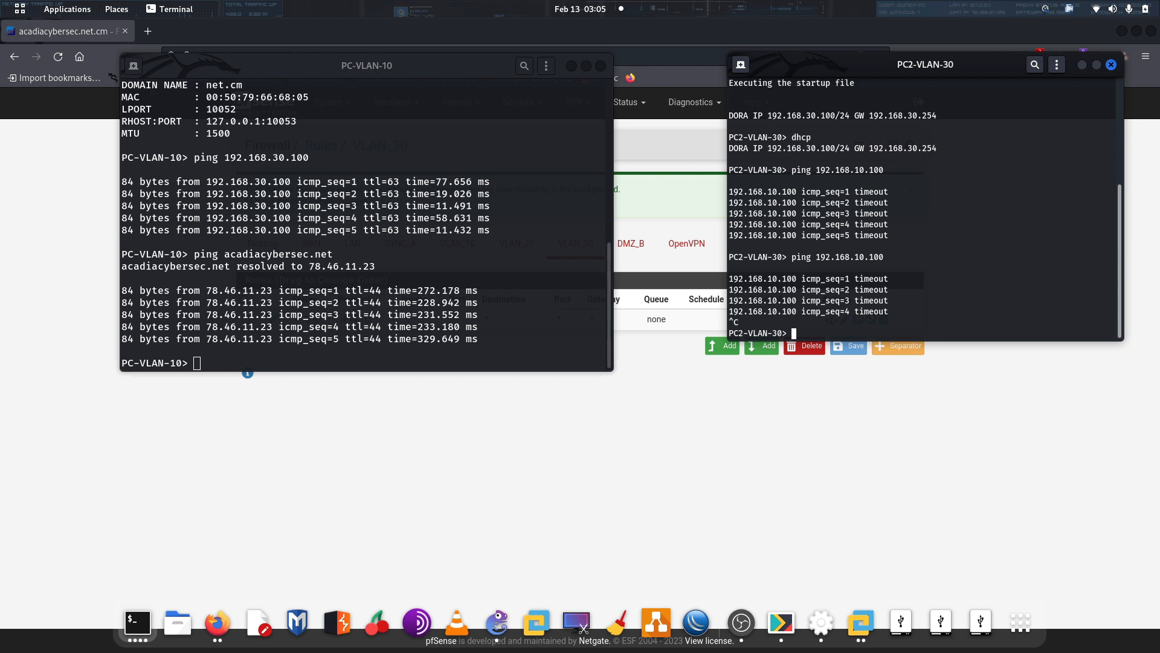
{"action": "type", "text": "ping acadiacybersec.net"}
{"action": "key", "text": "Return"}
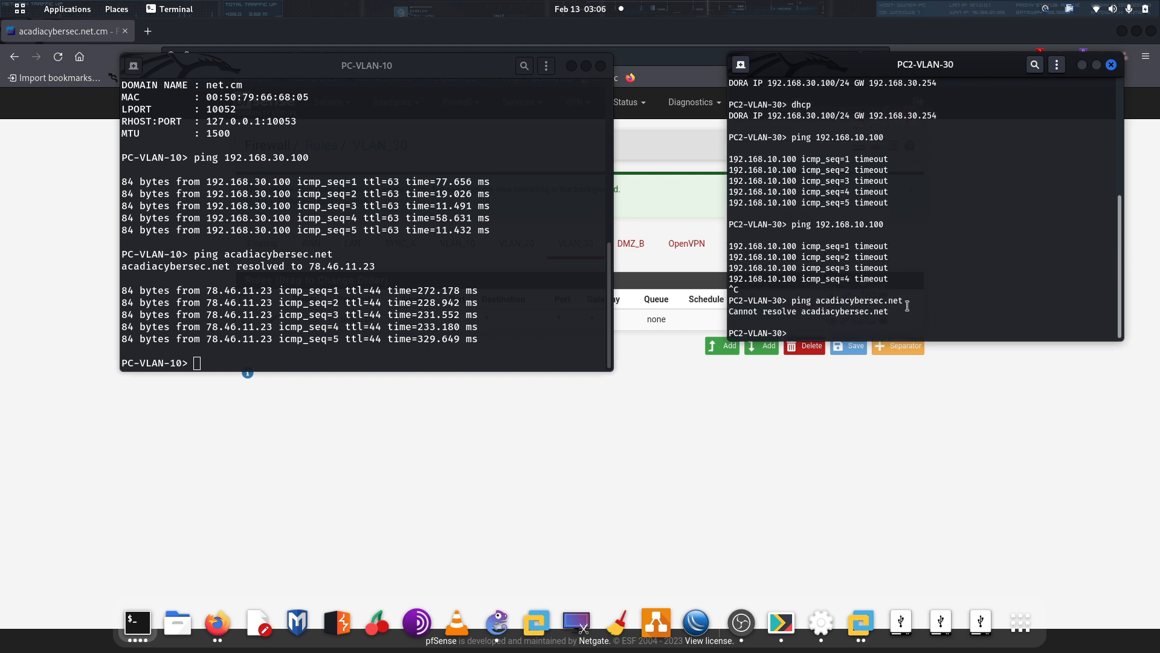
{"action": "left_click_drag", "start_coordinate": [907, 310], "coordinate": [754, 315]}
{"action": "left_click", "coordinate": [733, 315]}
Switch back to pfSense in Firefox and open the DHCP server settings of the VLAN_30 interface
{"action": "left_click", "coordinate": [790, 489]}
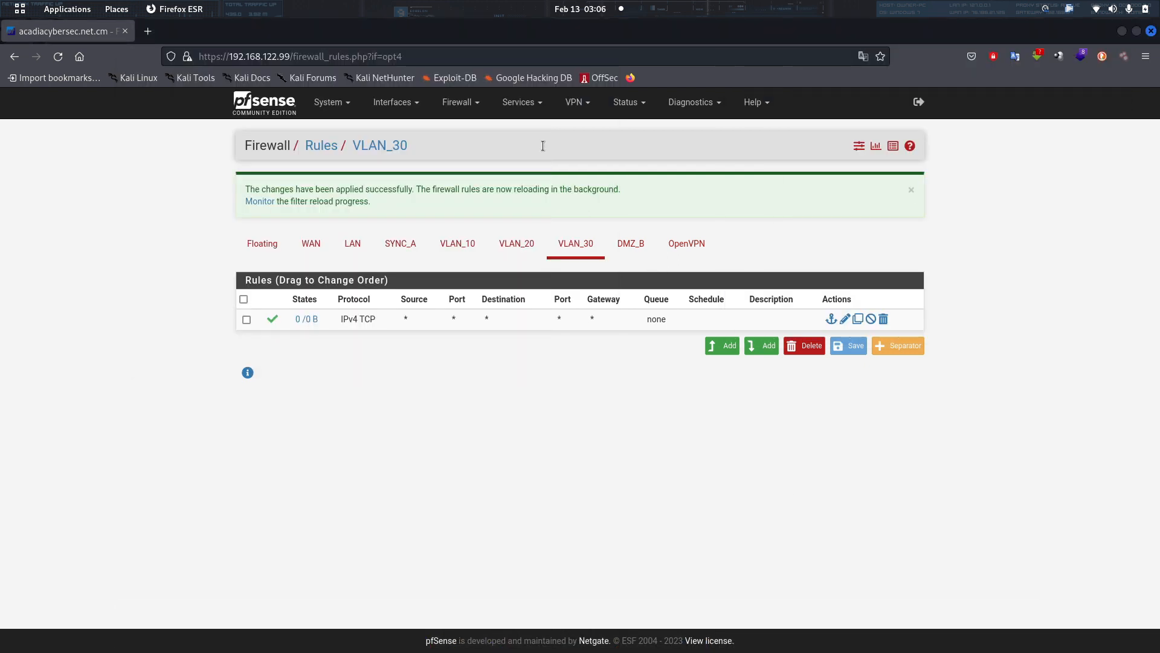
{"action": "left_click", "coordinate": [541, 105]}
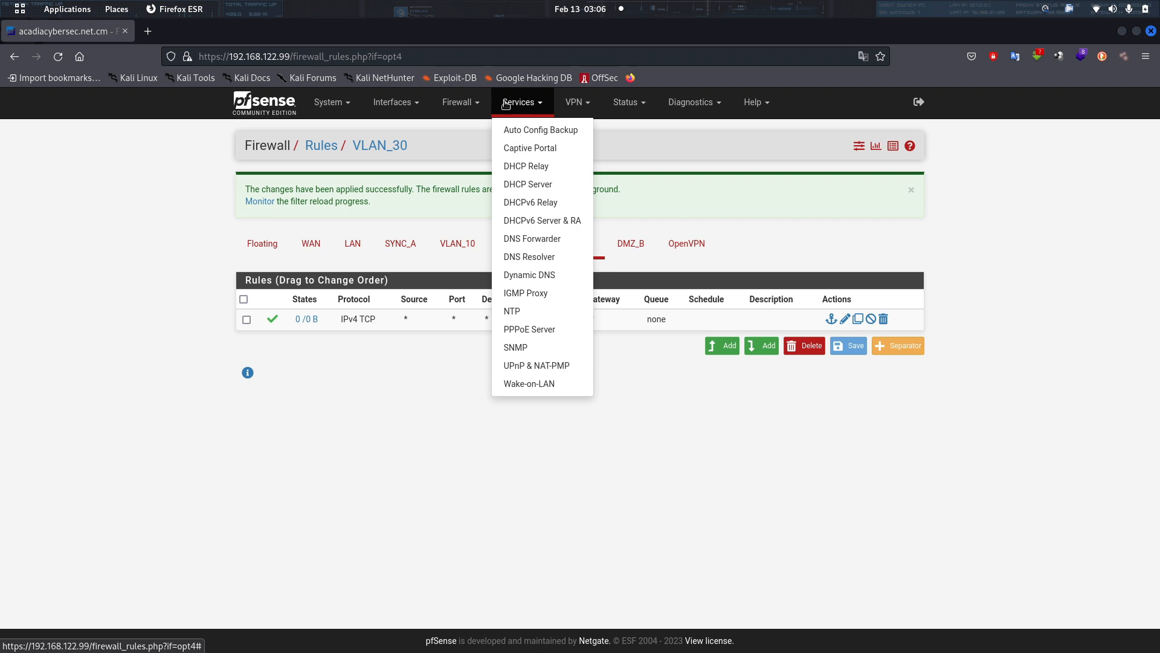
{"action": "left_click", "coordinate": [542, 185]}
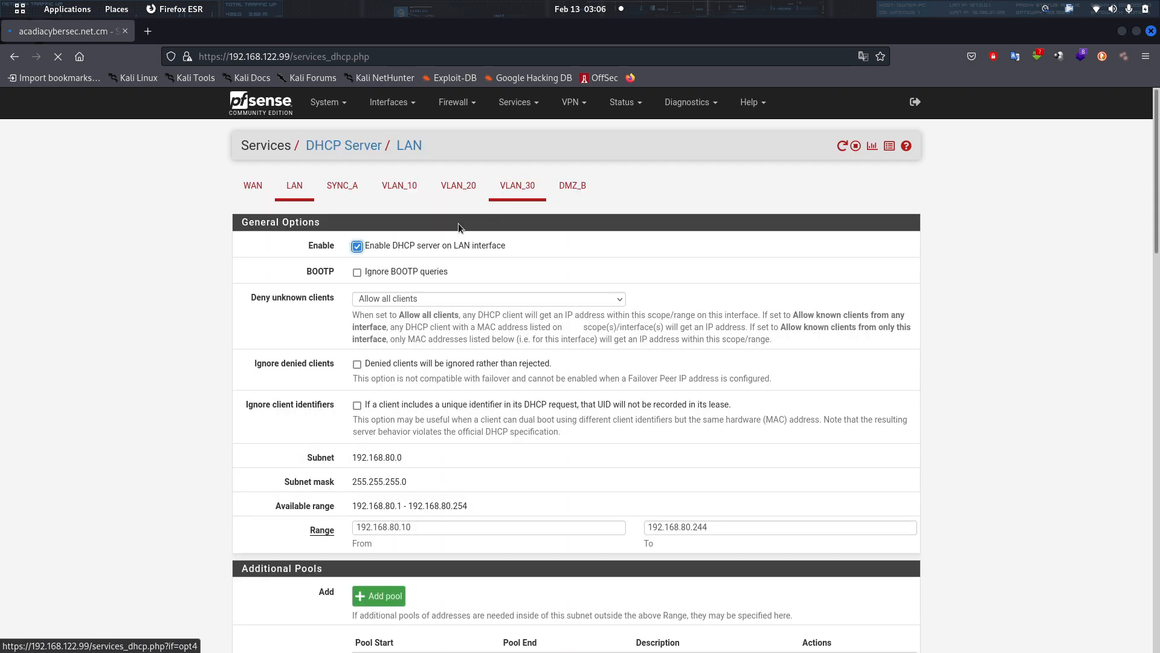
{"action": "left_click", "coordinate": [544, 187]}
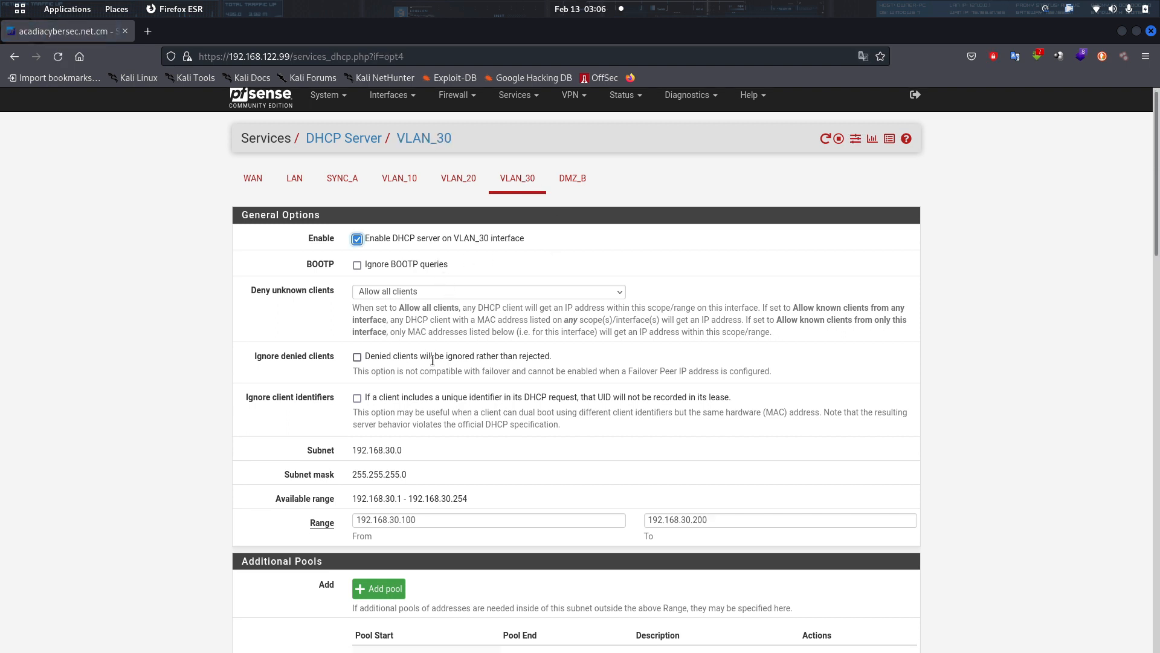
Set the first DNS server of the VLAN_30 DHCP scope to 8.8.8.8 and save the settings
{"action": "scroll", "coordinate": [387, 338], "scroll_direction": "down", "scroll_amount": 3}
{"action": "scroll", "coordinate": [561, 403], "scroll_direction": "down", "scroll_amount": 7}
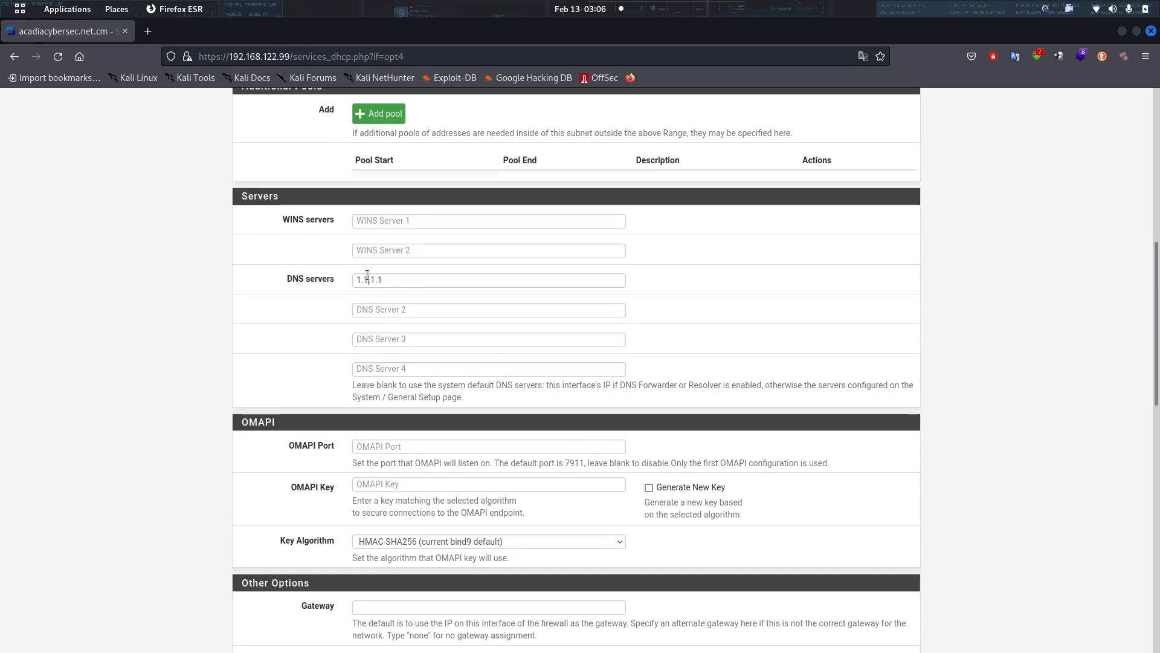
{"action": "left_click_drag", "start_coordinate": [611, 277], "coordinate": [332, 282]}
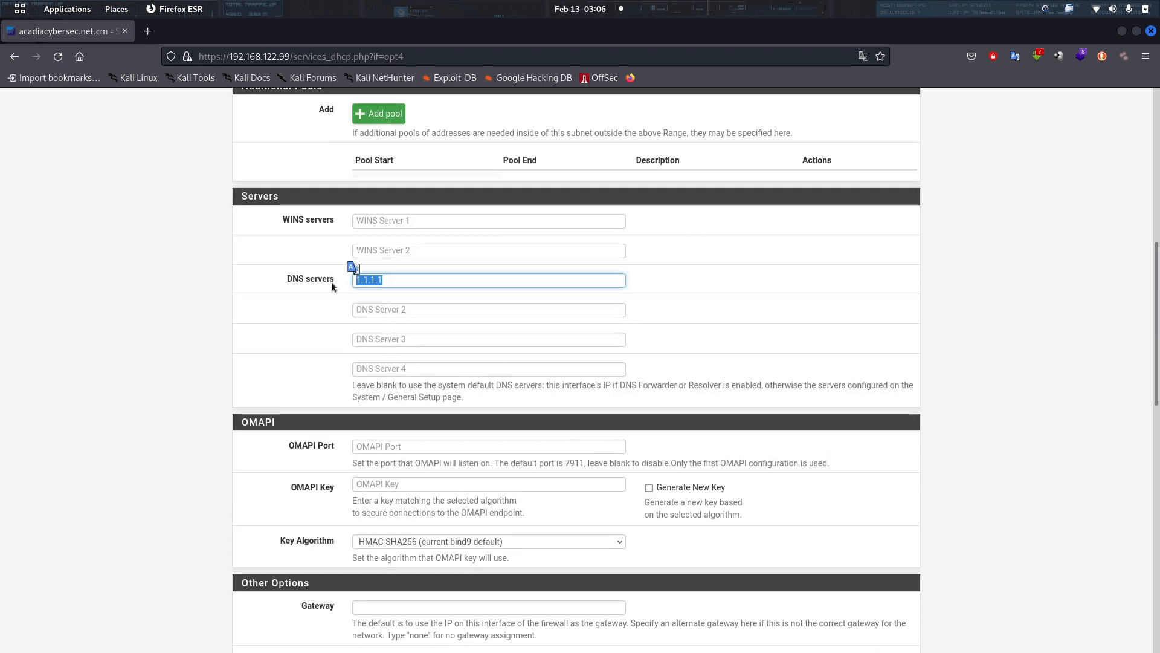
{"action": "type", "text": "8.8.8.8"}
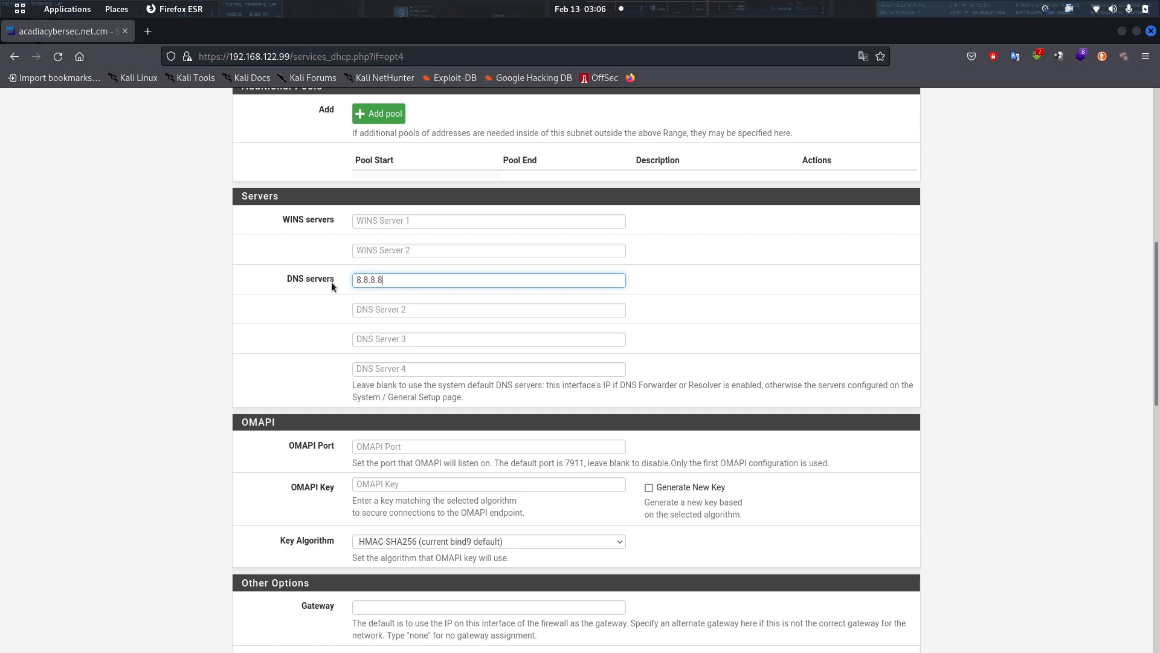
{"action": "scroll", "coordinate": [386, 240], "scroll_direction": "up", "scroll_amount": 3}
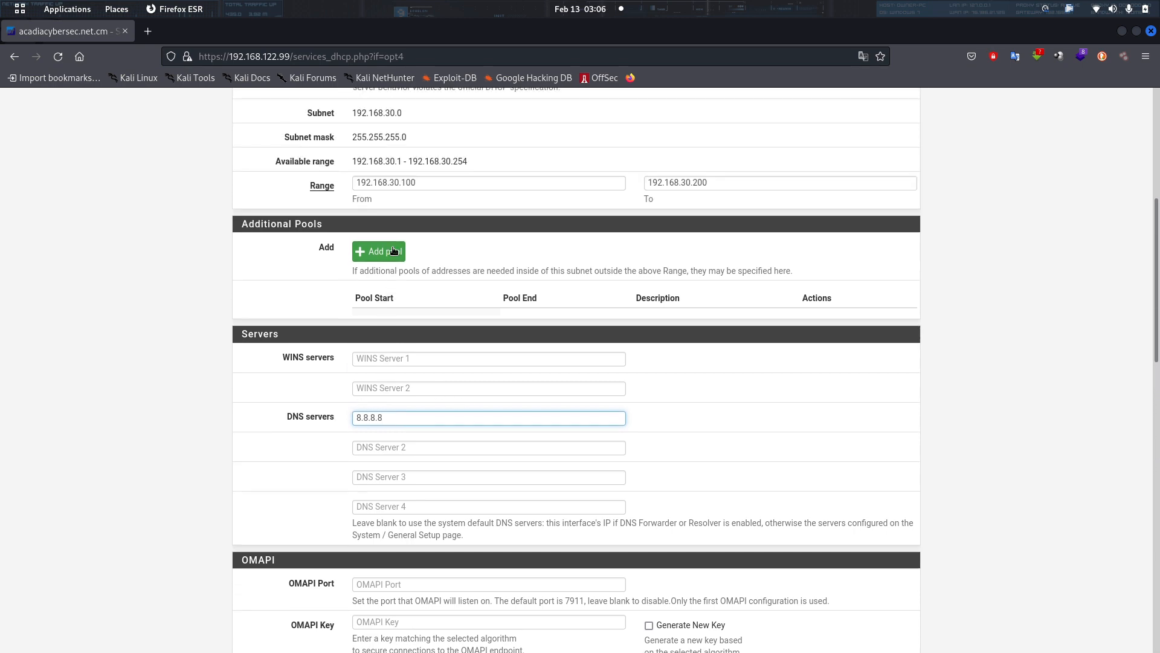
{"action": "scroll", "coordinate": [401, 260], "scroll_direction": "down", "scroll_amount": 15}
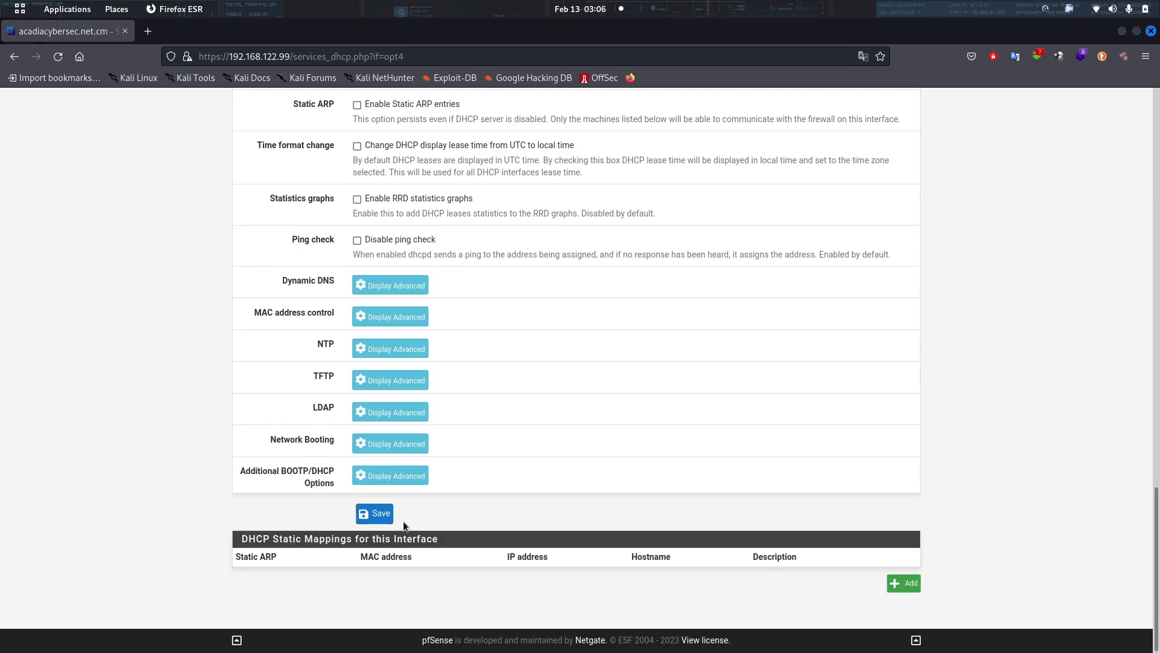
{"action": "left_click", "coordinate": [390, 518]}
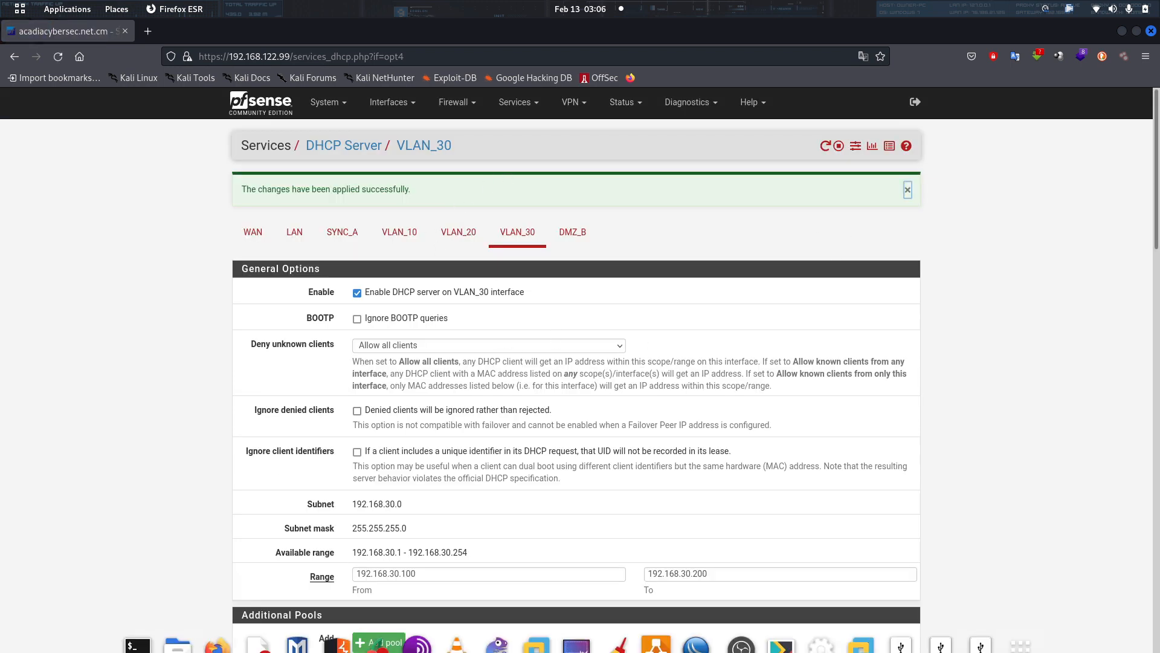
Repeat the acadiacybersec.net ping in the PC2-VLAN-30 console and review the earlier console output
{"action": "mouse_move", "coordinate": [317, 624]}
{"action": "left_click", "coordinate": [137, 622]}
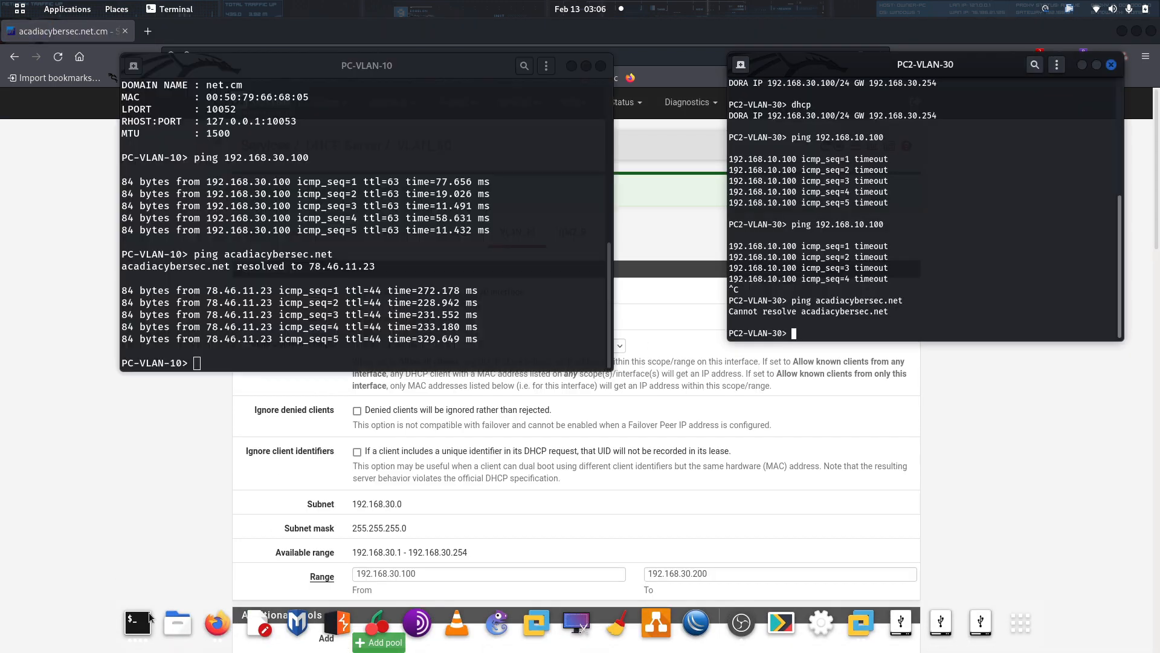
{"action": "key", "text": "Up"}
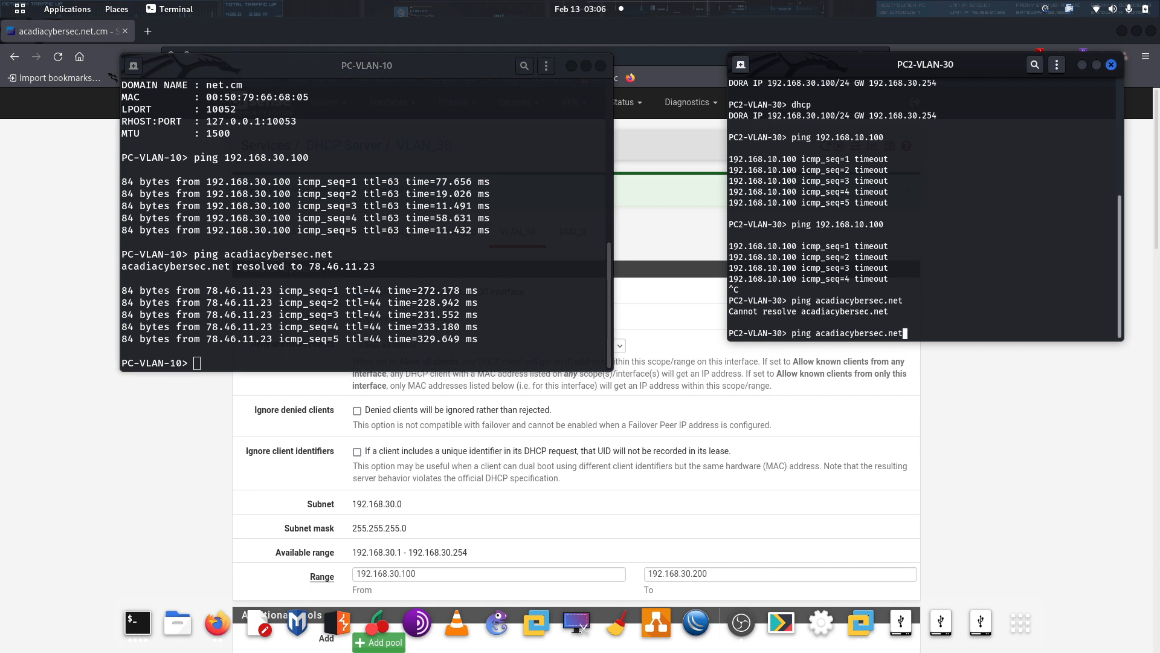
{"action": "key", "text": "Return"}
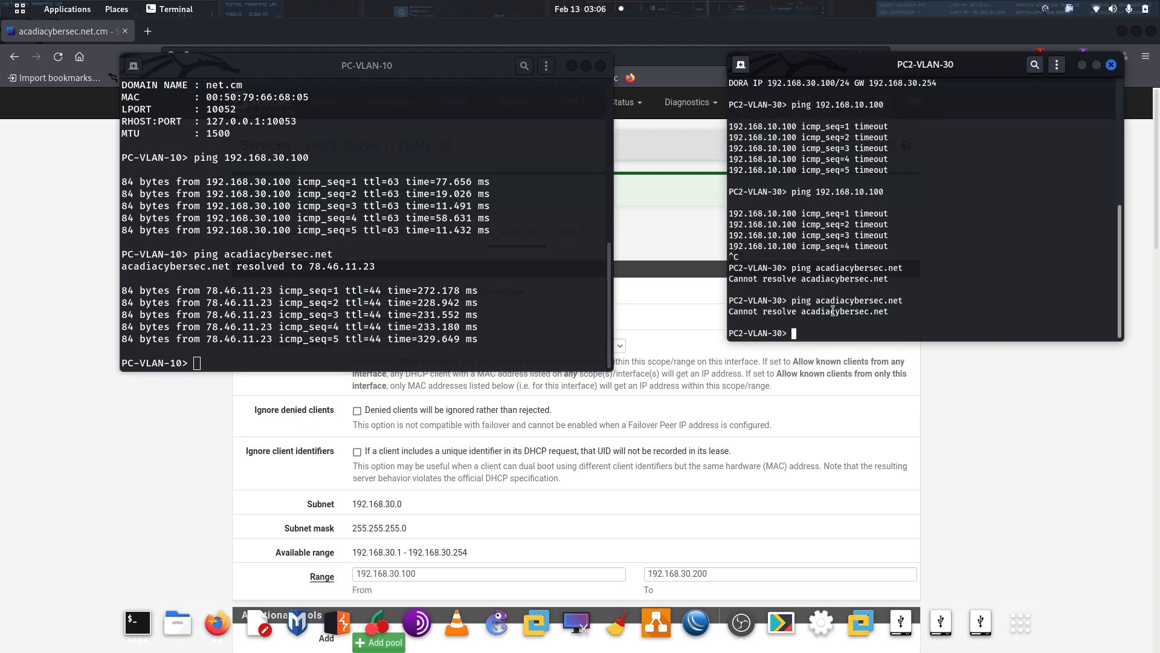
{"action": "scroll", "coordinate": [825, 279], "scroll_direction": "up", "scroll_amount": 2}
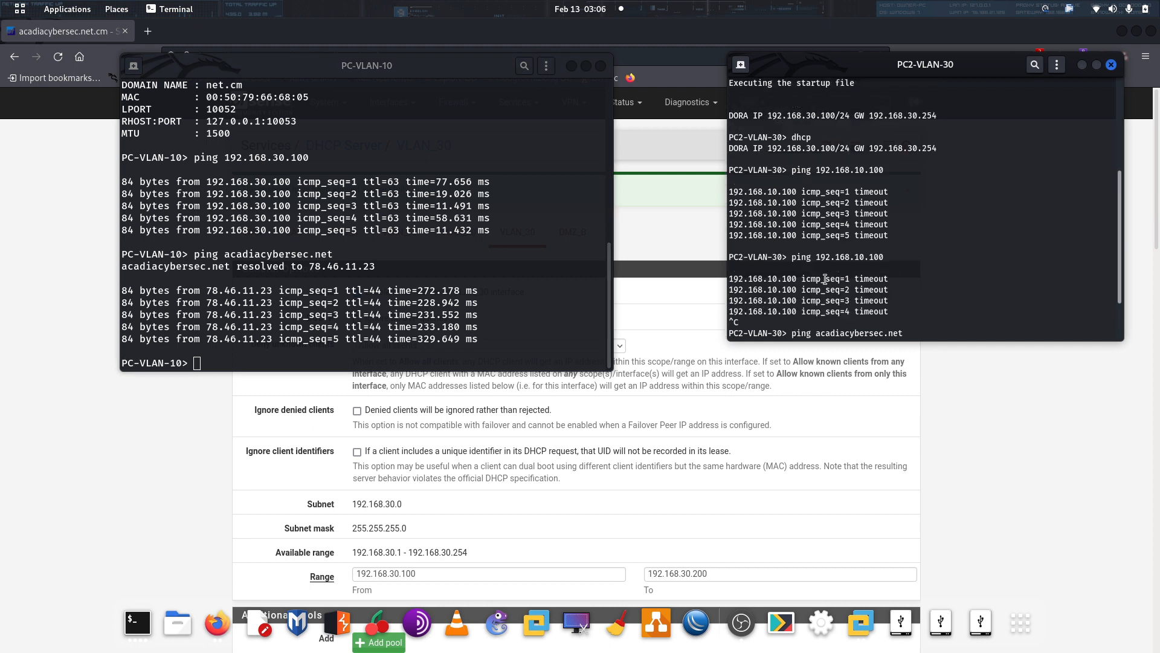
{"action": "scroll", "coordinate": [825, 279], "scroll_direction": "up", "scroll_amount": 5}
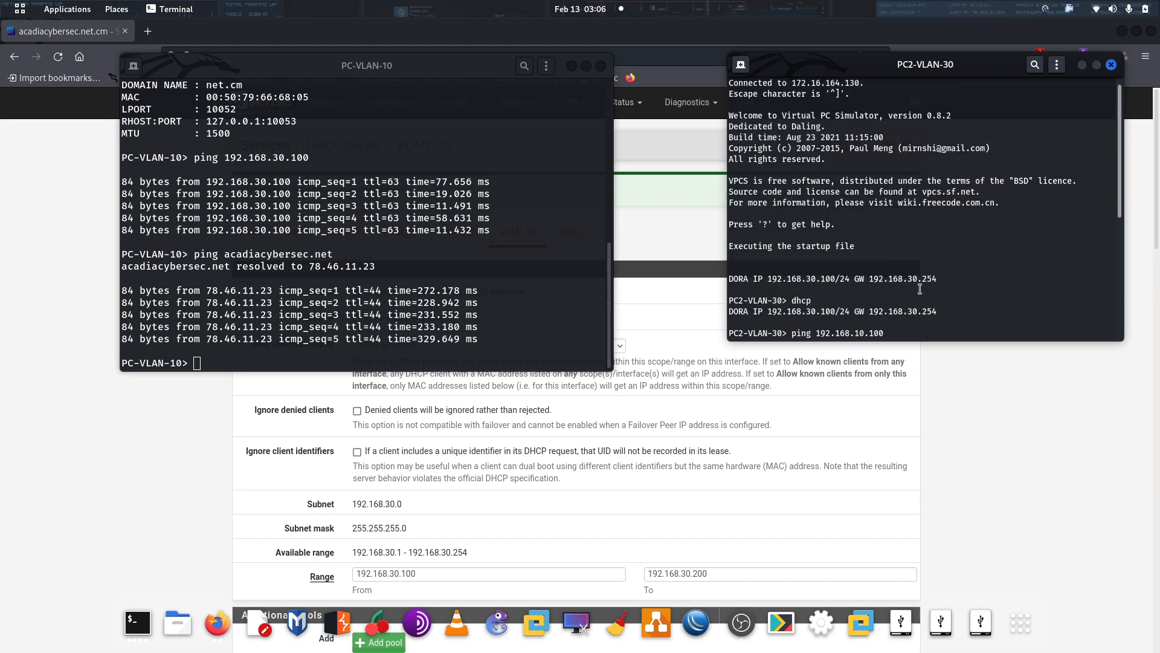
Switch to pfSense in Firefox and open the IPv4 TCP firewall rule of VLAN_30 for editing
{"action": "left_click", "coordinate": [1039, 471]}
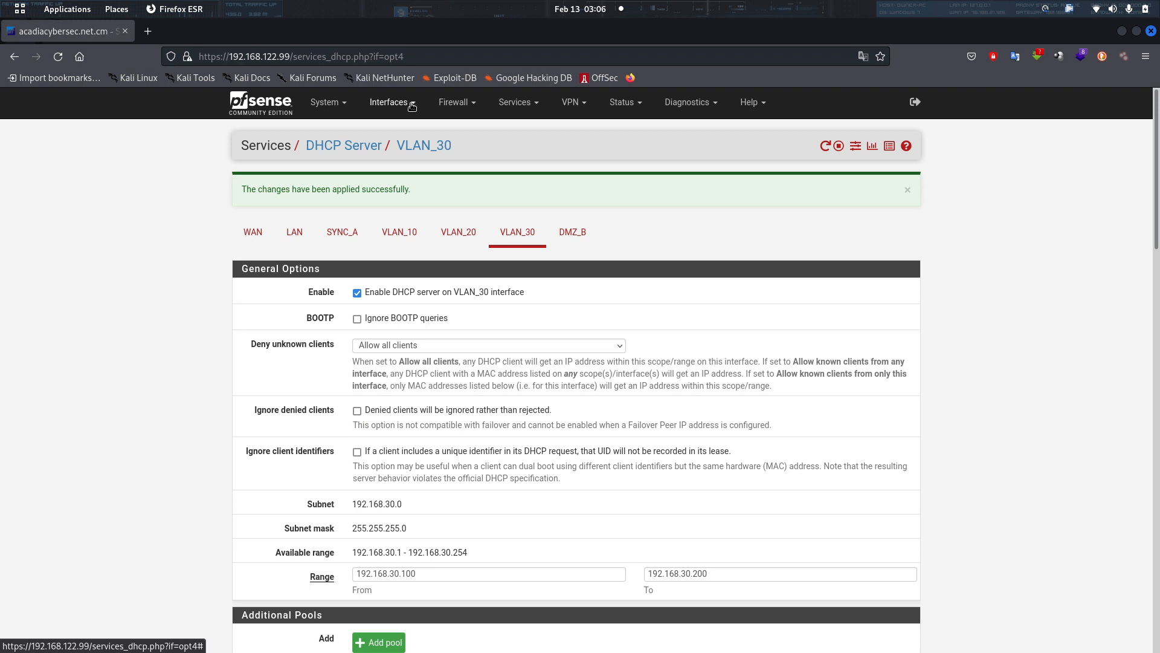
{"action": "left_click", "coordinate": [478, 105]}
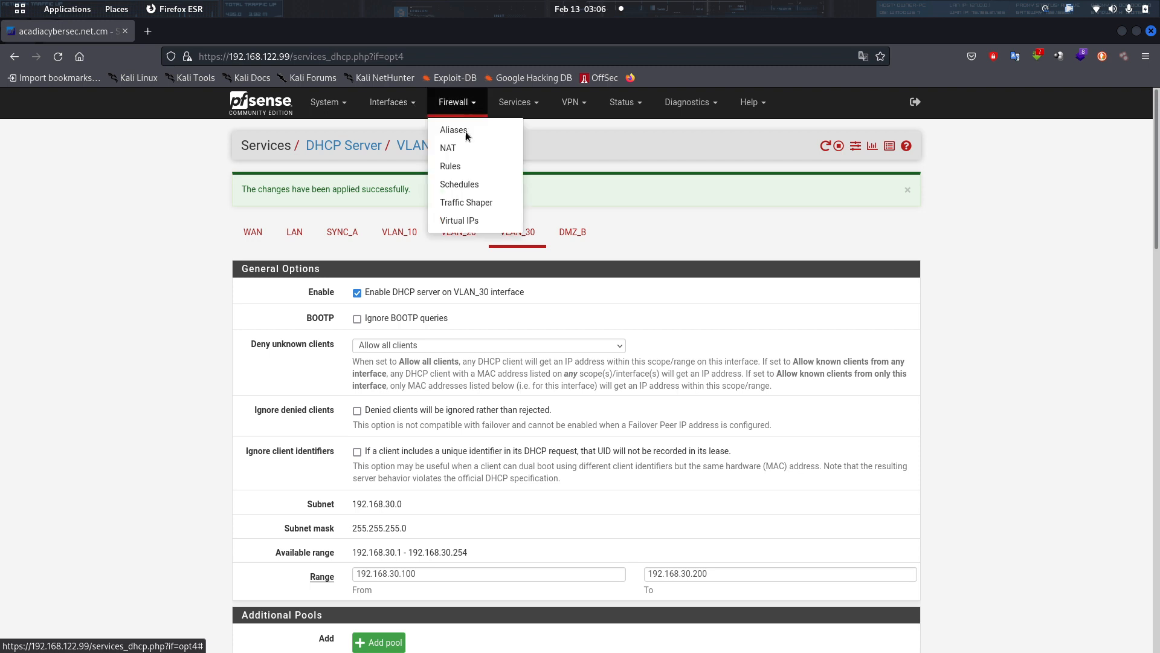
{"action": "left_click", "coordinate": [449, 165]}
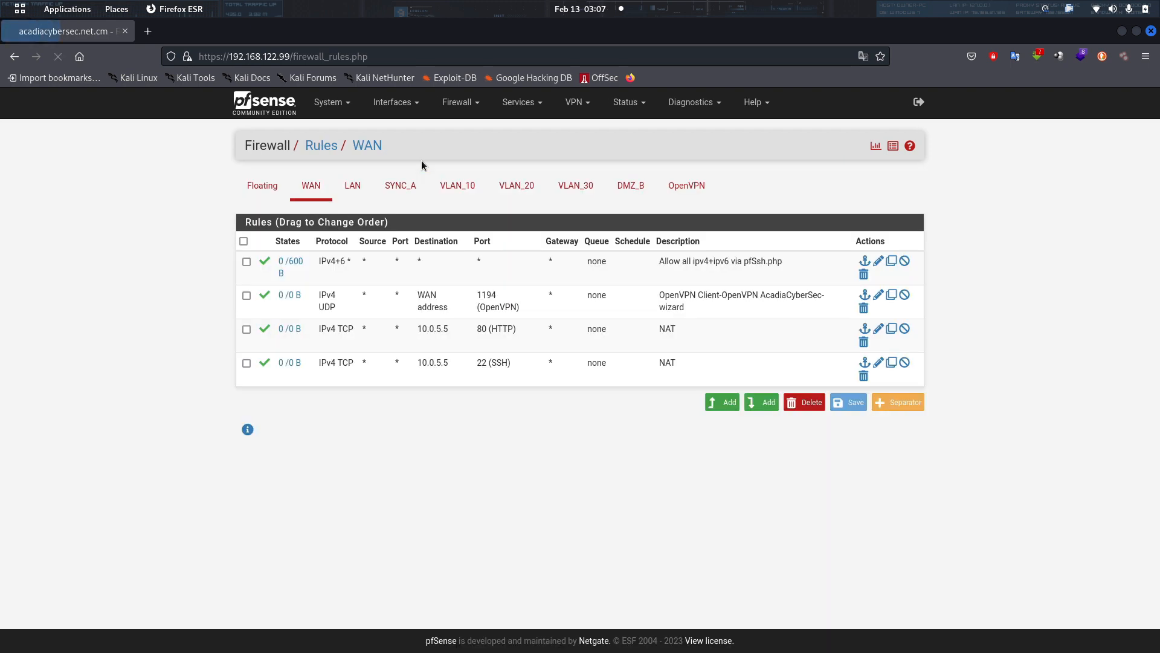
{"action": "left_click", "coordinate": [585, 194]}
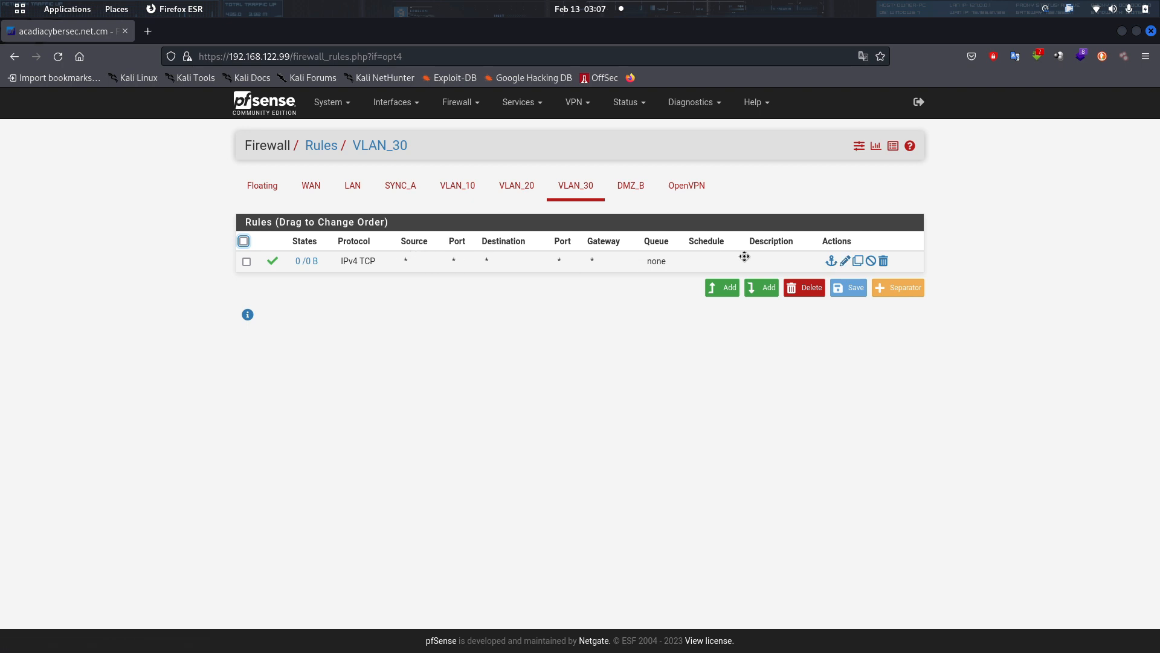
{"action": "left_click", "coordinate": [845, 261]}
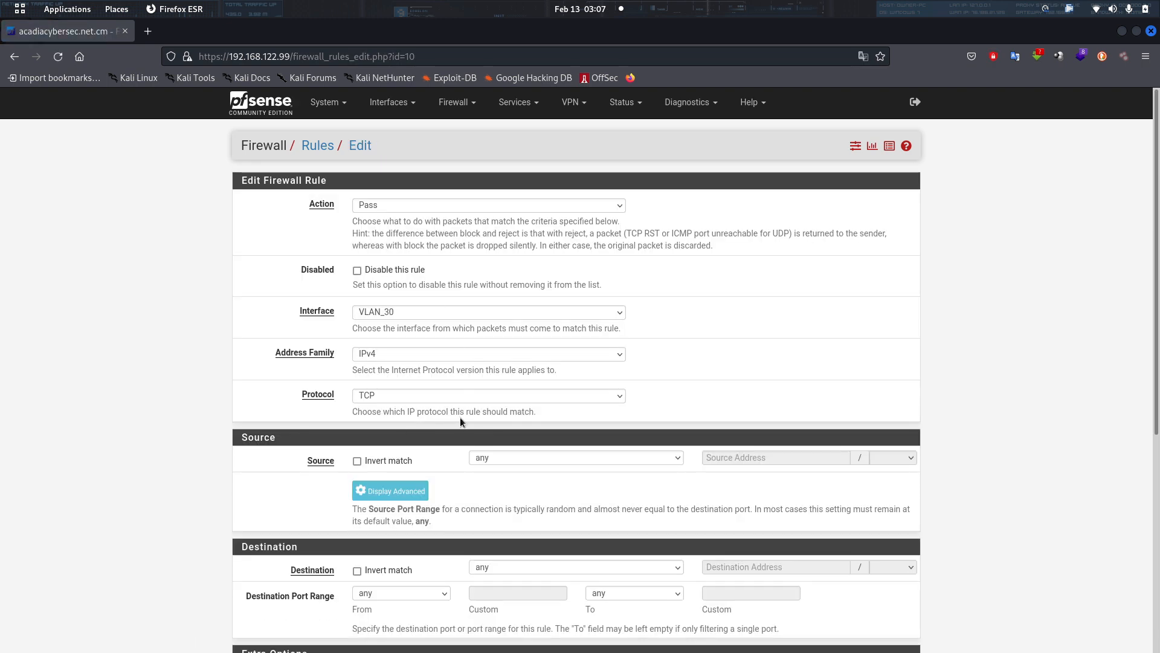
Set the VLAN_30 firewall rule's protocol to Any, save the rule and apply the changes
{"action": "left_click", "coordinate": [622, 395]}
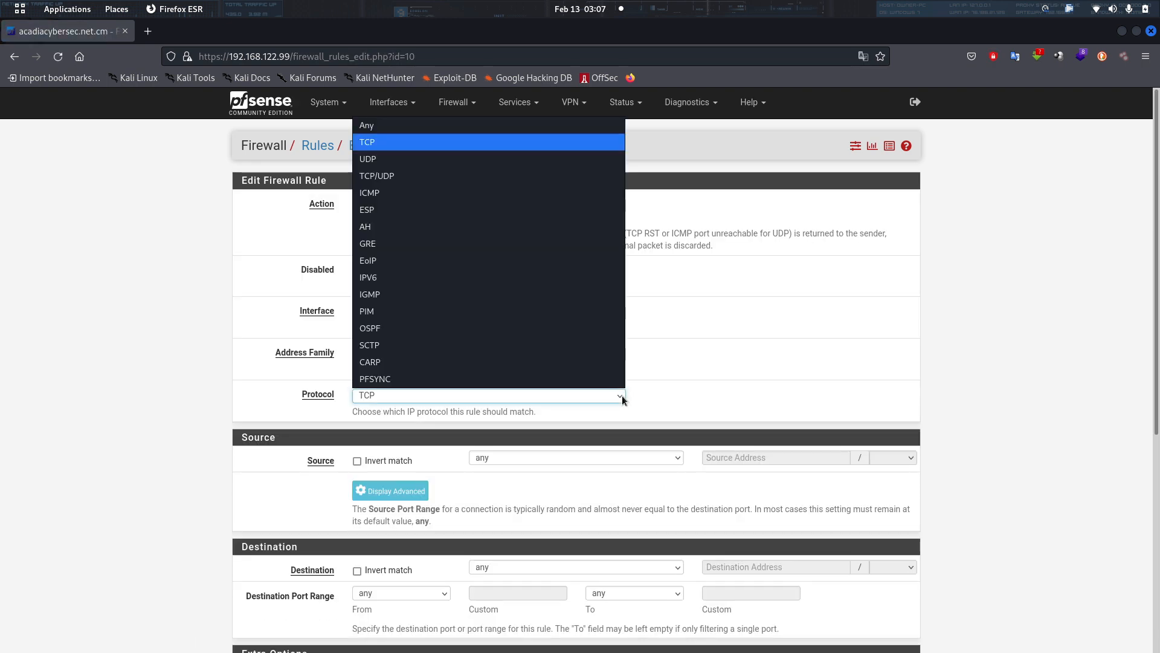
{"action": "left_click", "coordinate": [423, 125]}
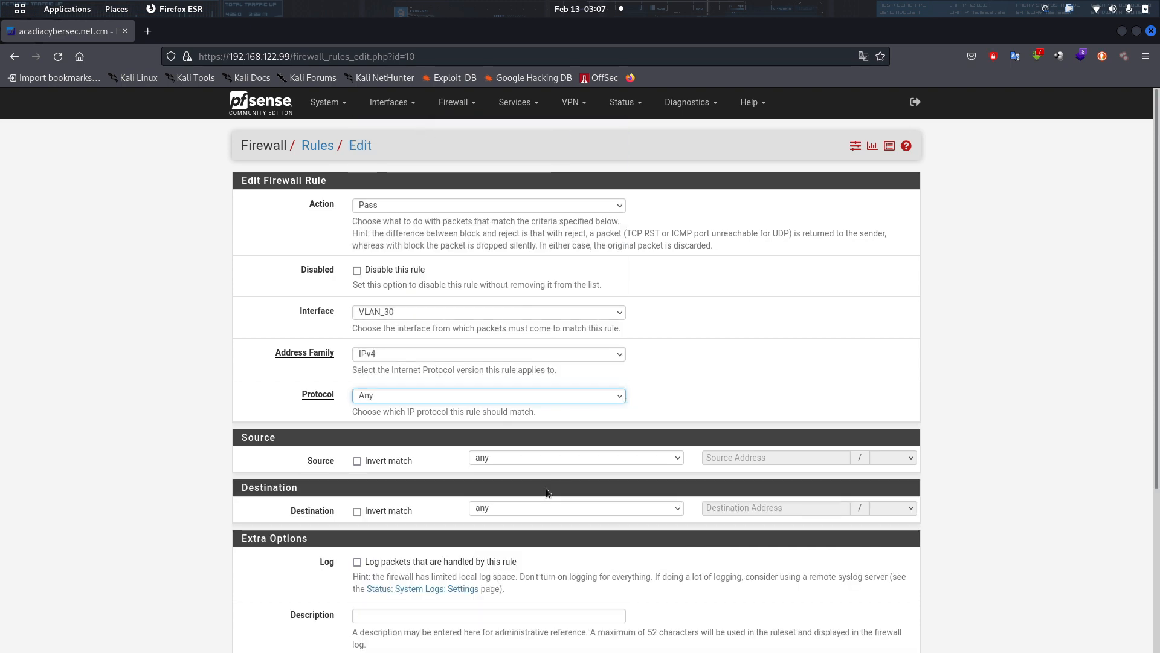
{"action": "scroll", "coordinate": [545, 488], "scroll_direction": "down", "scroll_amount": 5}
{"action": "left_click", "coordinate": [392, 588]}
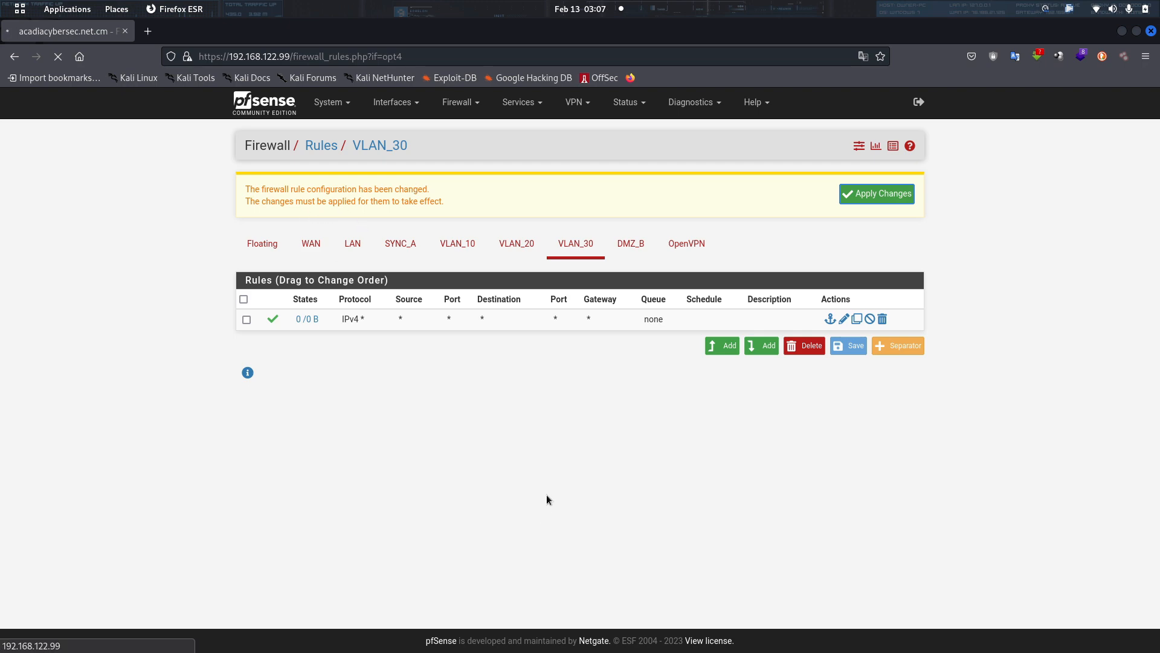
Bring up the terminal consoles and ping 192.168.10.100 and 8.8.8.8 from PC2-VLAN-30
{"action": "mouse_move", "coordinate": [491, 634]}
{"action": "left_click", "coordinate": [139, 632]}
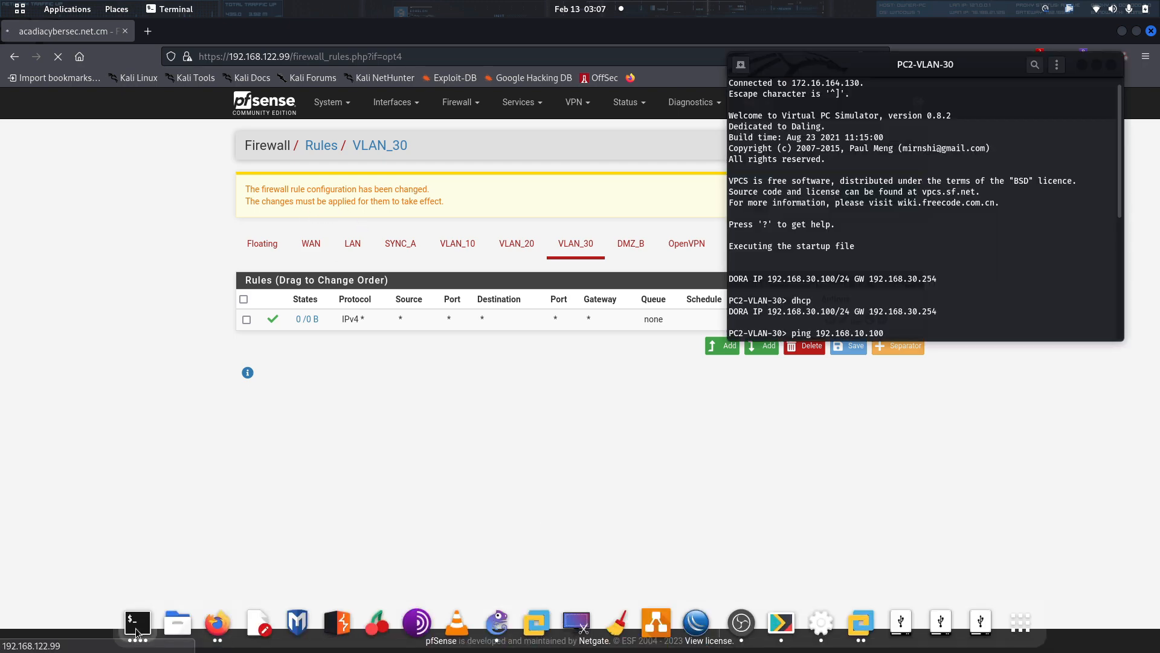
{"action": "left_click", "coordinate": [139, 633]}
{"action": "left_click", "coordinate": [942, 327]}
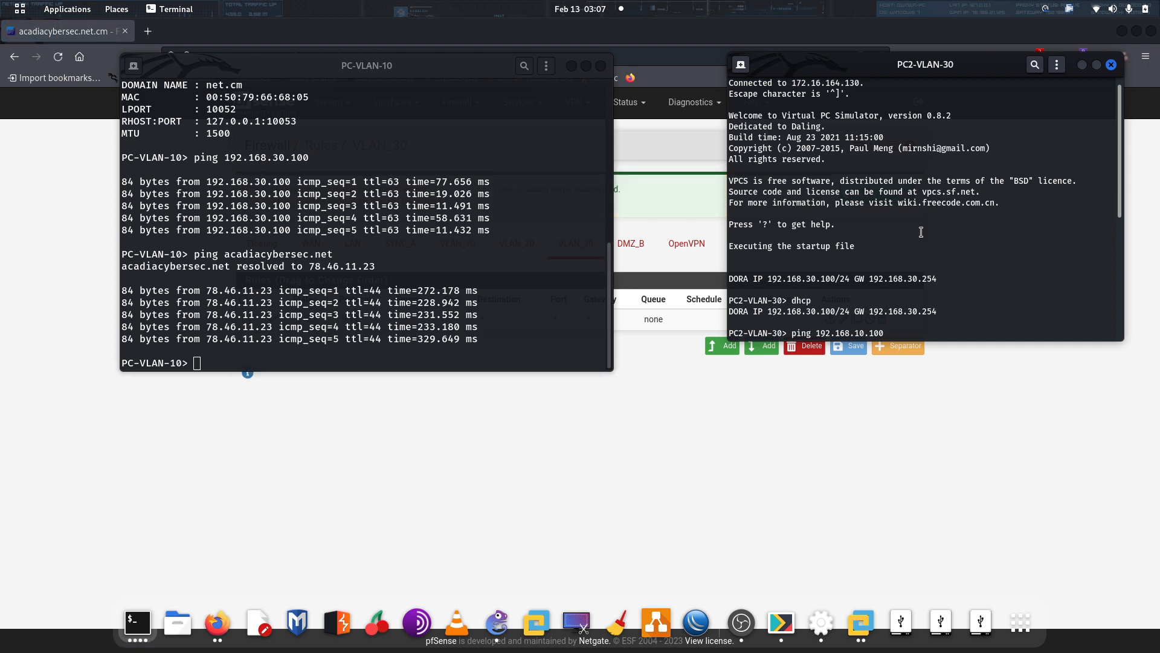
{"action": "key", "text": "Return"}
{"action": "key", "text": "Return"}
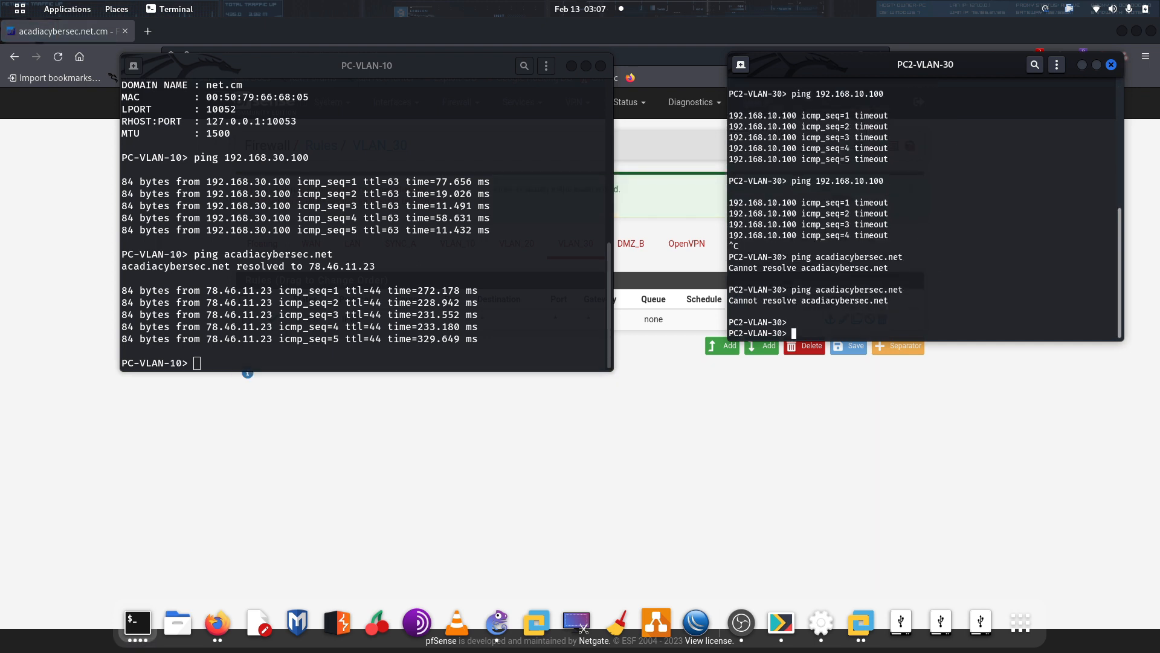
{"action": "key", "text": "Up"}
{"action": "key", "text": "Up"}
{"action": "key", "text": "Up"}
{"action": "key", "text": "Return"}
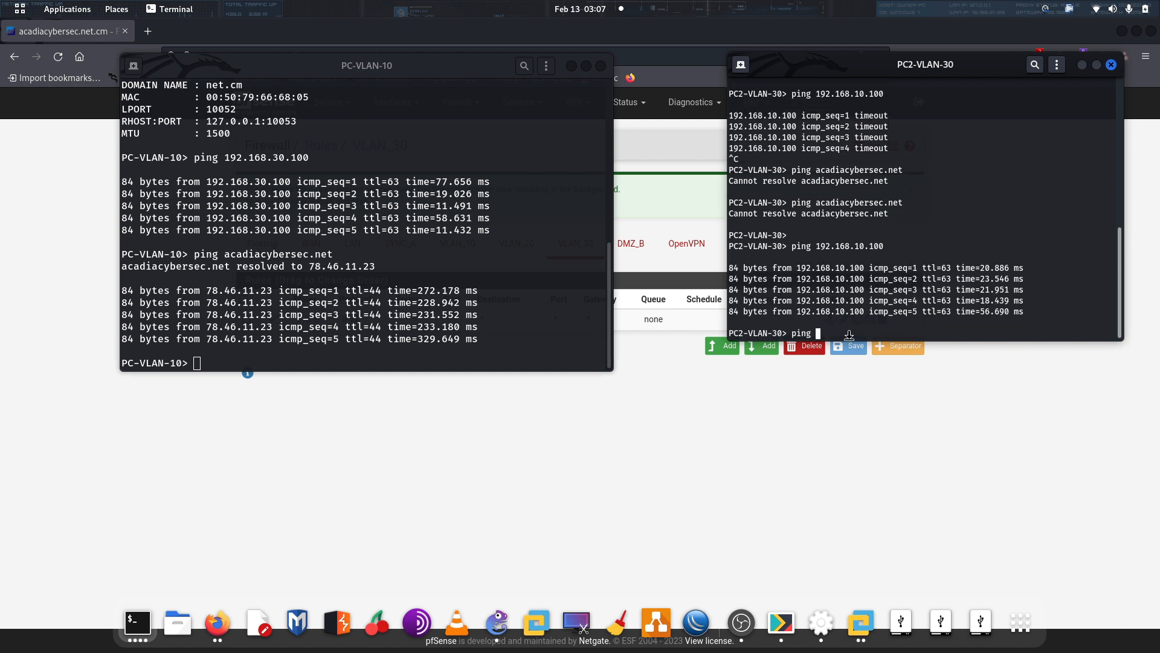
{"action": "type", "text": "8.8.8.8"}
{"action": "key", "text": "Return"}
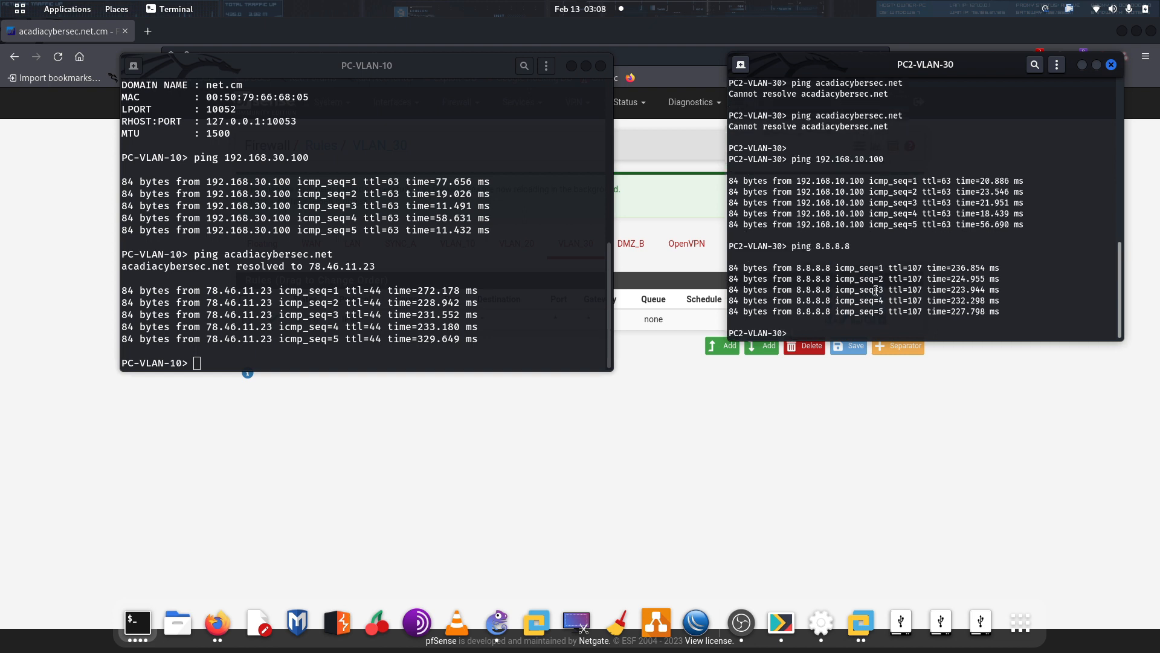
Ping google.com from the PC2-VLAN-30 console to test name resolution
{"action": "type", "text": "ing"}
{"action": "type", "text": " gogleeeeeee"}
{"action": "key", "text": "BackSpace"}
{"action": "key", "text": "BackSpace"}
{"action": "key", "text": "BackSpace"}
{"action": "key", "text": "BackSpace"}
{"action": "key", "text": "BackSpace"}
{"action": "key", "text": "BackSpace"}
{"action": "key", "text": "BackSpace"}
{"action": "key", "text": "BackSpace"}
{"action": "key", "text": "BackSpace"}
{"action": "type", "text": "ogle.com"}
{"action": "key", "text": "Return"}
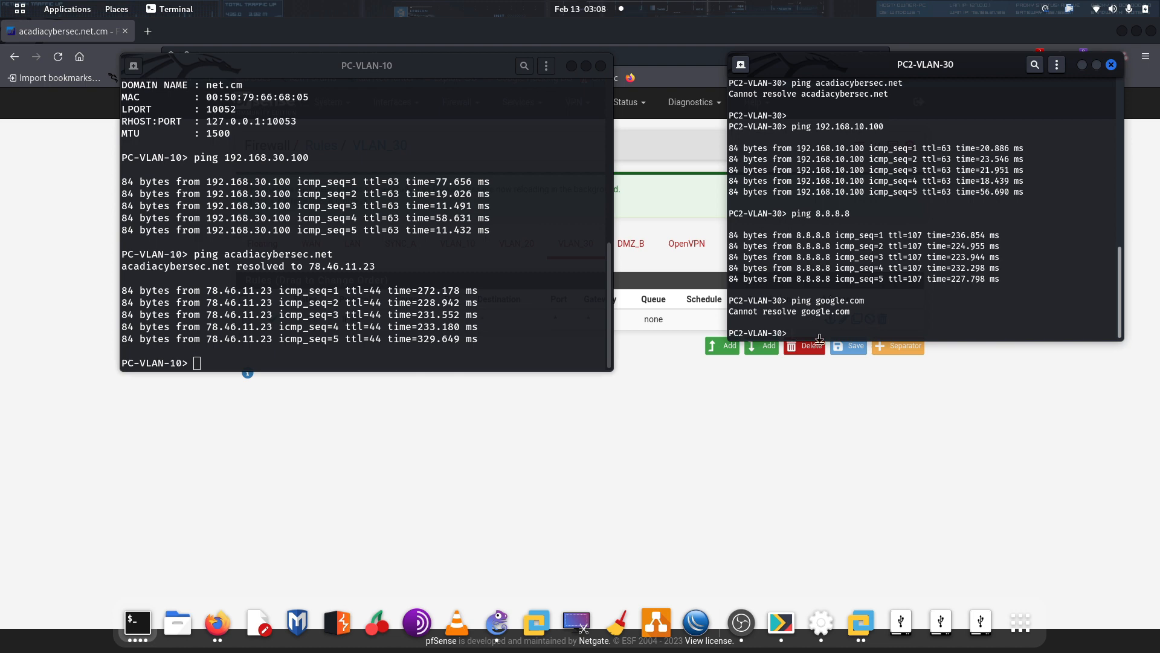
Switch to pfSense in Firefox and review the DHCP server settings of the LAN interface, including its address range, DNS servers, gateway and failover peer
{"action": "left_click", "coordinate": [741, 356]}
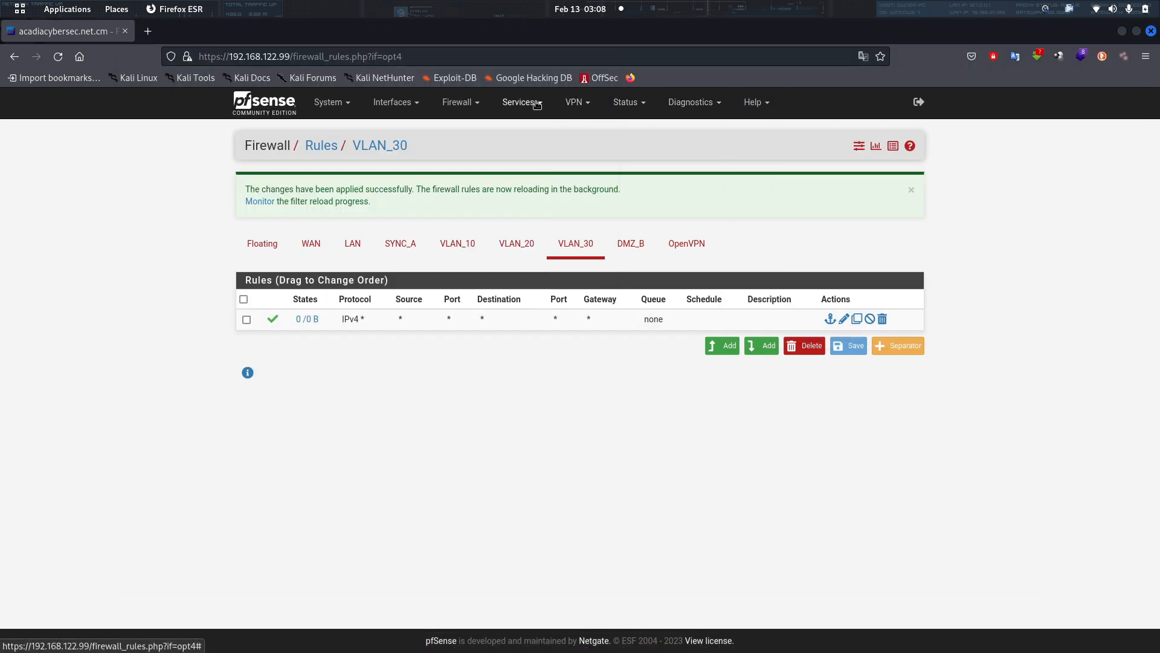
{"action": "left_click", "coordinate": [511, 103]}
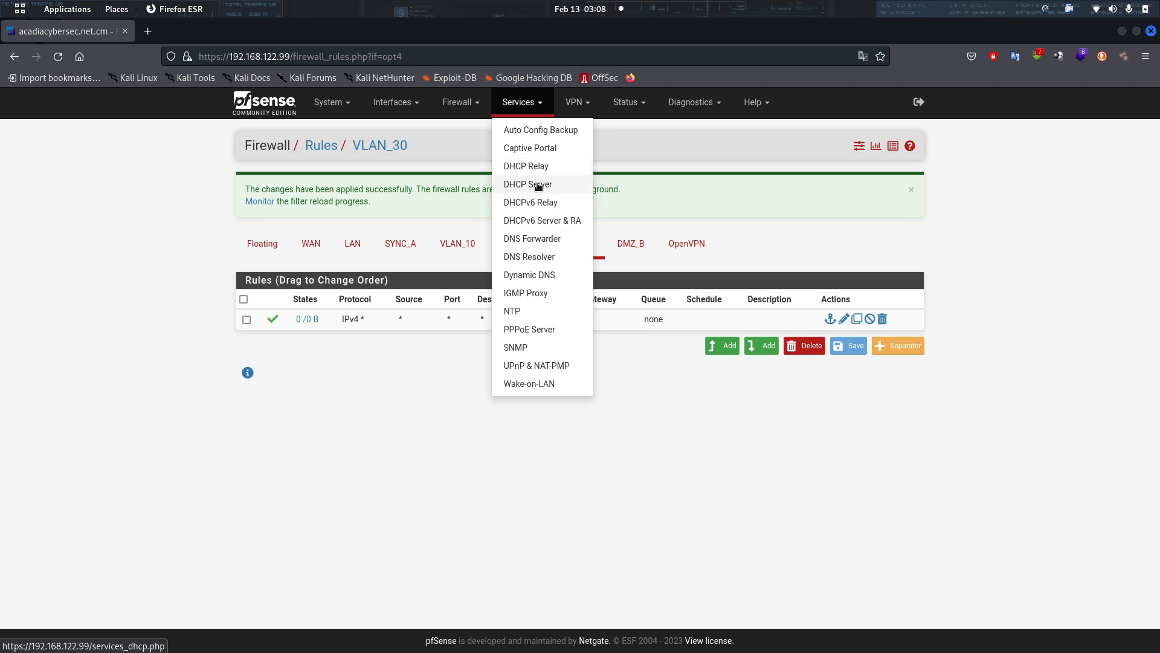
{"action": "left_click", "coordinate": [538, 185]}
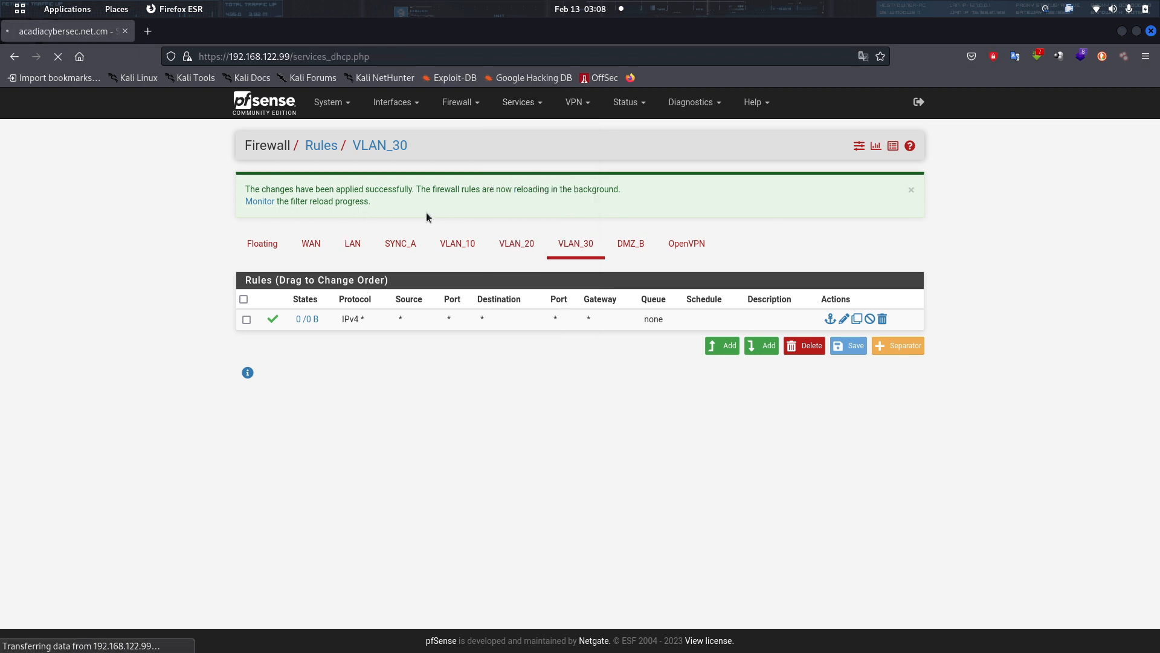
{"action": "scroll", "coordinate": [489, 395], "scroll_direction": "down", "scroll_amount": 3}
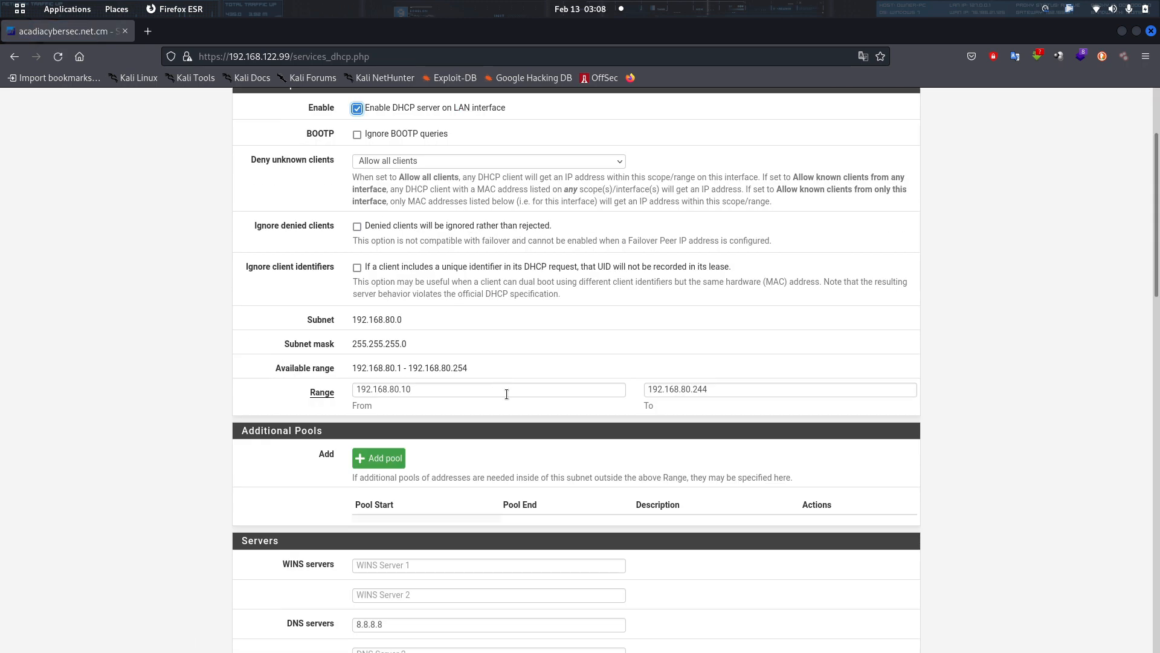
{"action": "scroll", "coordinate": [507, 394], "scroll_direction": "down", "scroll_amount": 3}
{"action": "scroll", "coordinate": [437, 320], "scroll_direction": "up", "scroll_amount": 5}
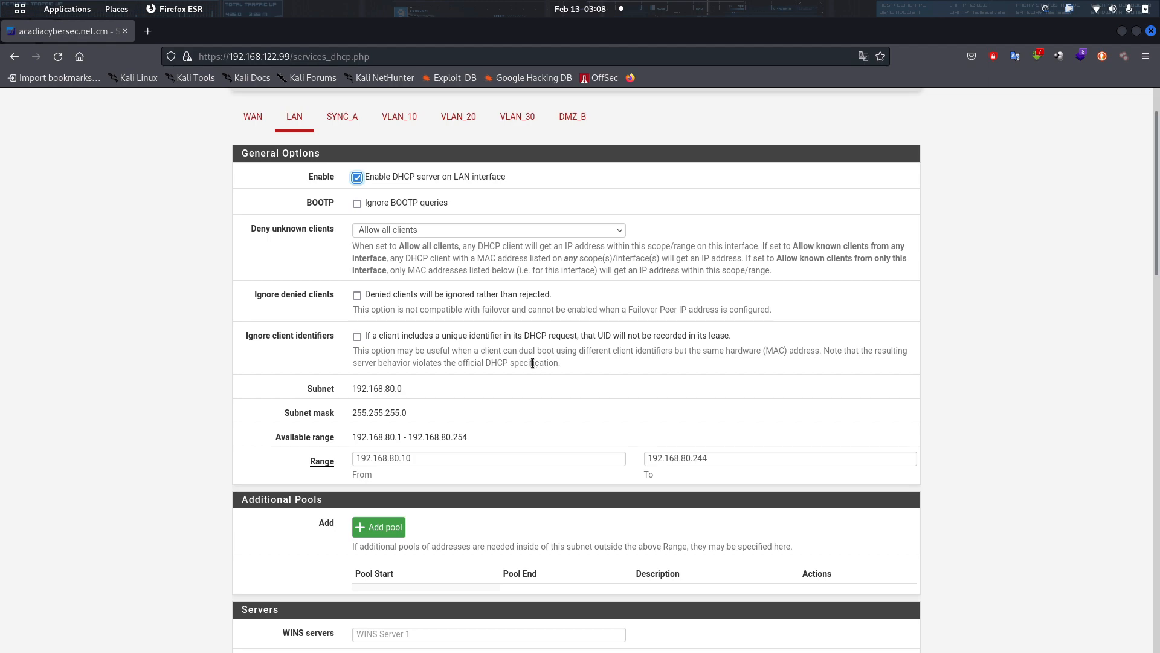
{"action": "scroll", "coordinate": [533, 362], "scroll_direction": "down", "scroll_amount": 15}
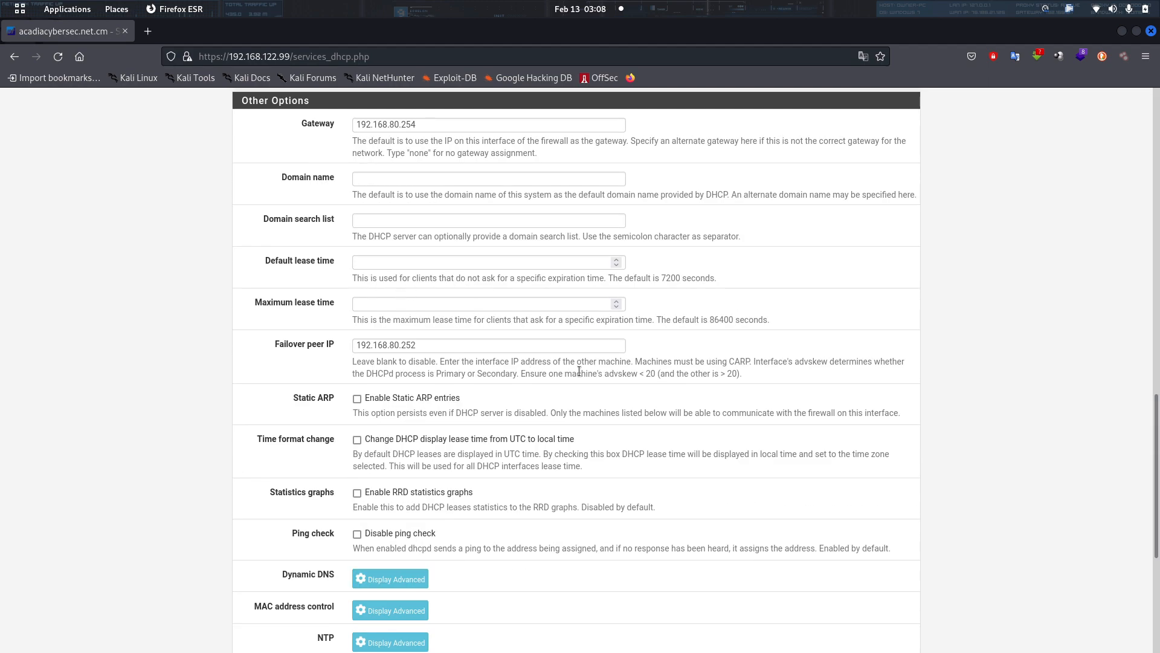
{"action": "scroll", "coordinate": [545, 368], "scroll_direction": "down", "scroll_amount": 5}
{"action": "scroll", "coordinate": [545, 368], "scroll_direction": "up", "scroll_amount": 7}
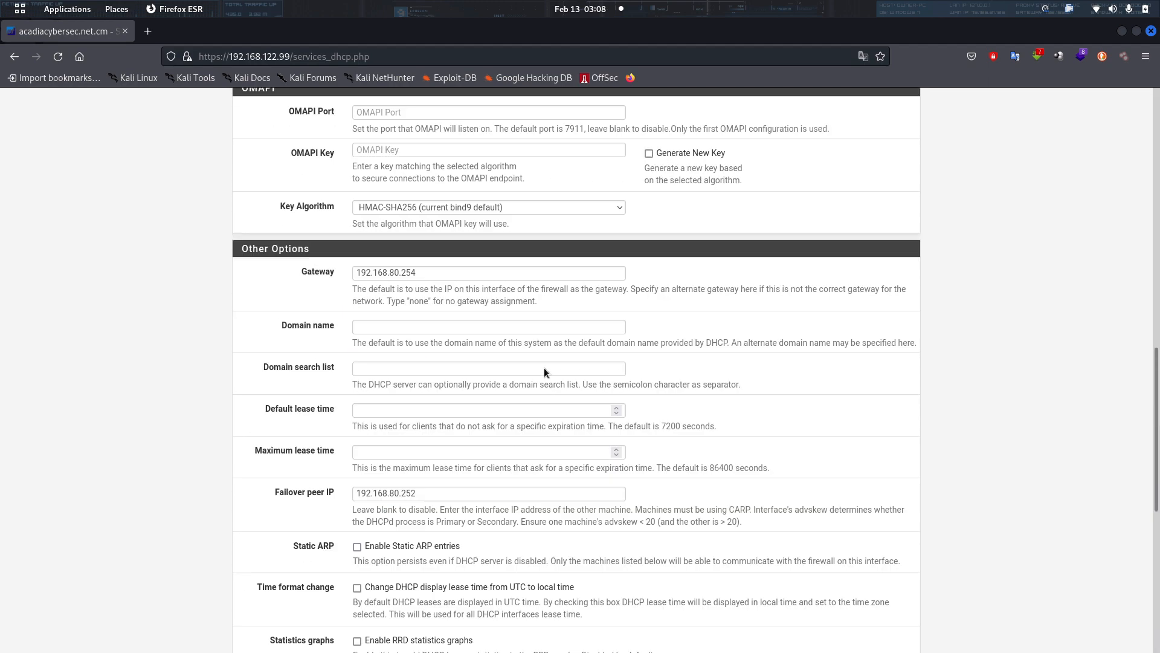
{"action": "scroll", "coordinate": [544, 368], "scroll_direction": "up", "scroll_amount": 4}
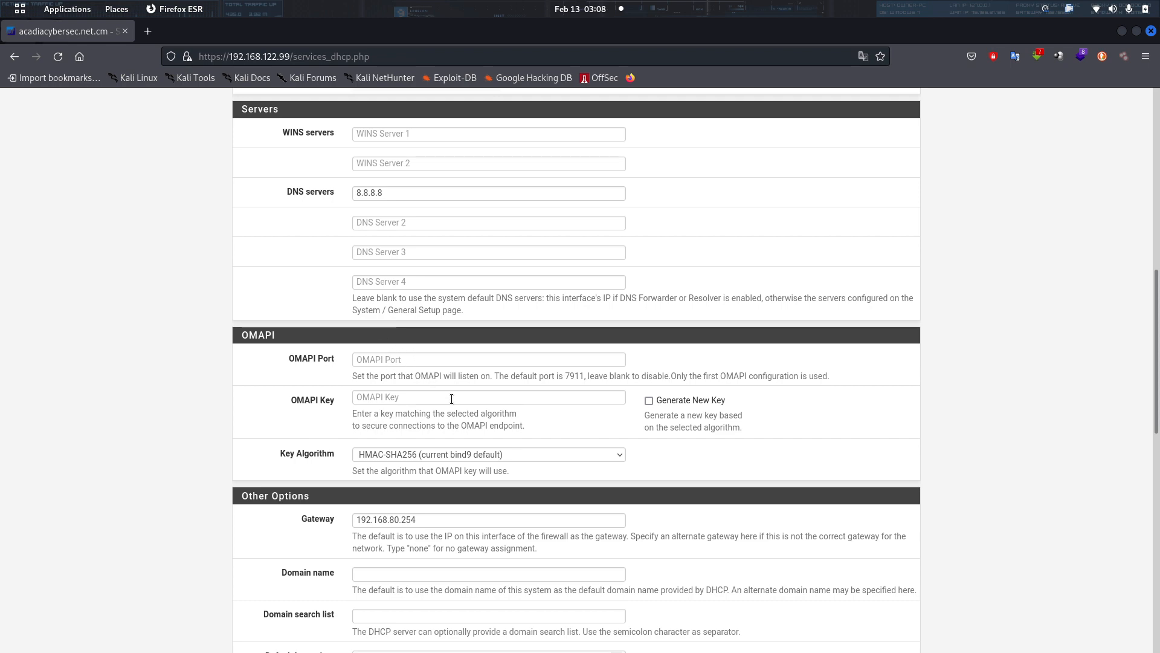
{"action": "scroll", "coordinate": [508, 384], "scroll_direction": "up", "scroll_amount": 6}
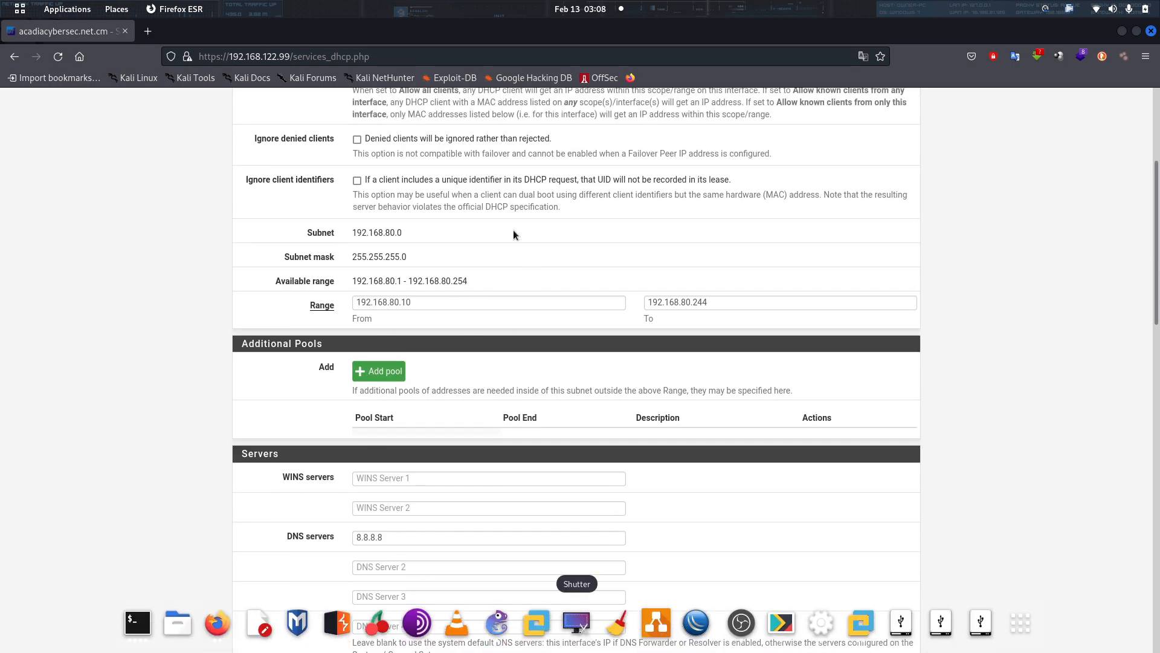
View the network diagram Projet2CyberSecurite.drawio.png in Image Viewer and switch to the GNS3 topology
{"action": "left_click", "coordinate": [781, 622]}
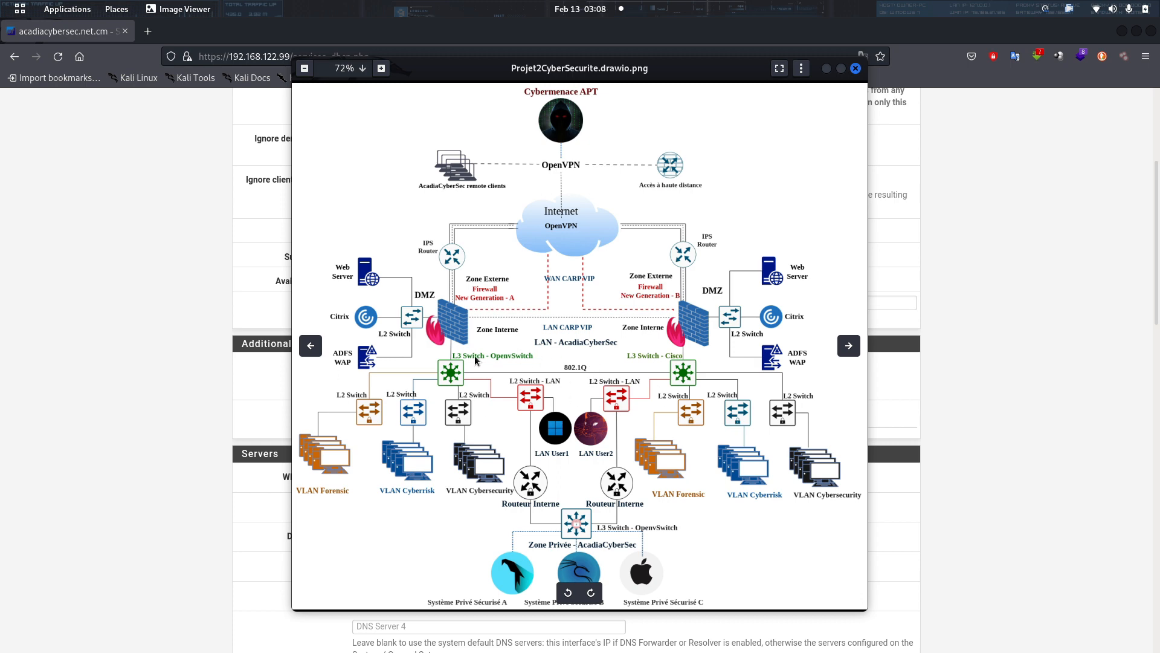
{"action": "mouse_move", "coordinate": [607, 650]}
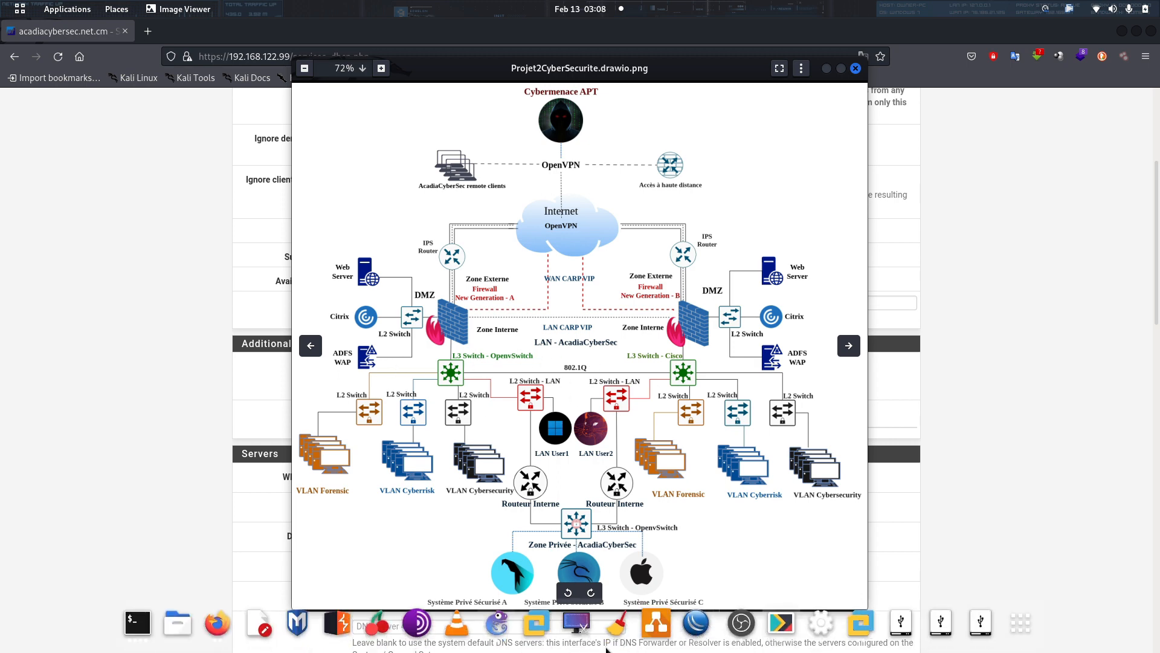
{"action": "left_click", "coordinate": [505, 634]}
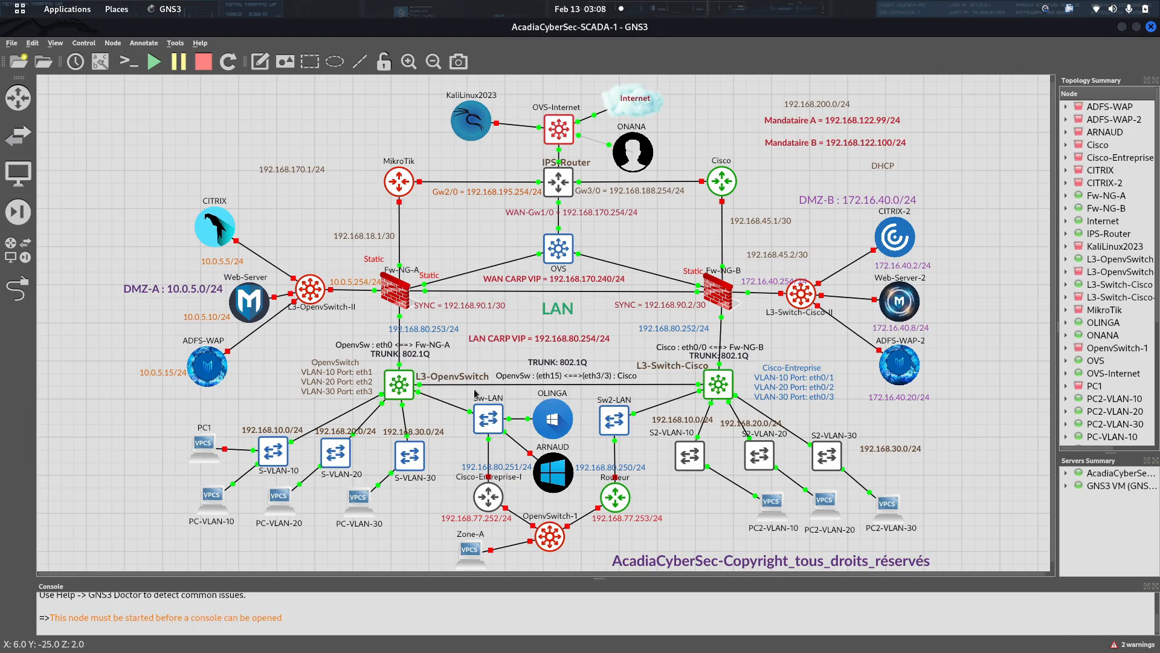
Bring up the open terminal consoles and close those of PC-VLAN-10, PC2-VLAN-30 and L3-OpenvSwitch
{"action": "right_click", "coordinate": [402, 386]}
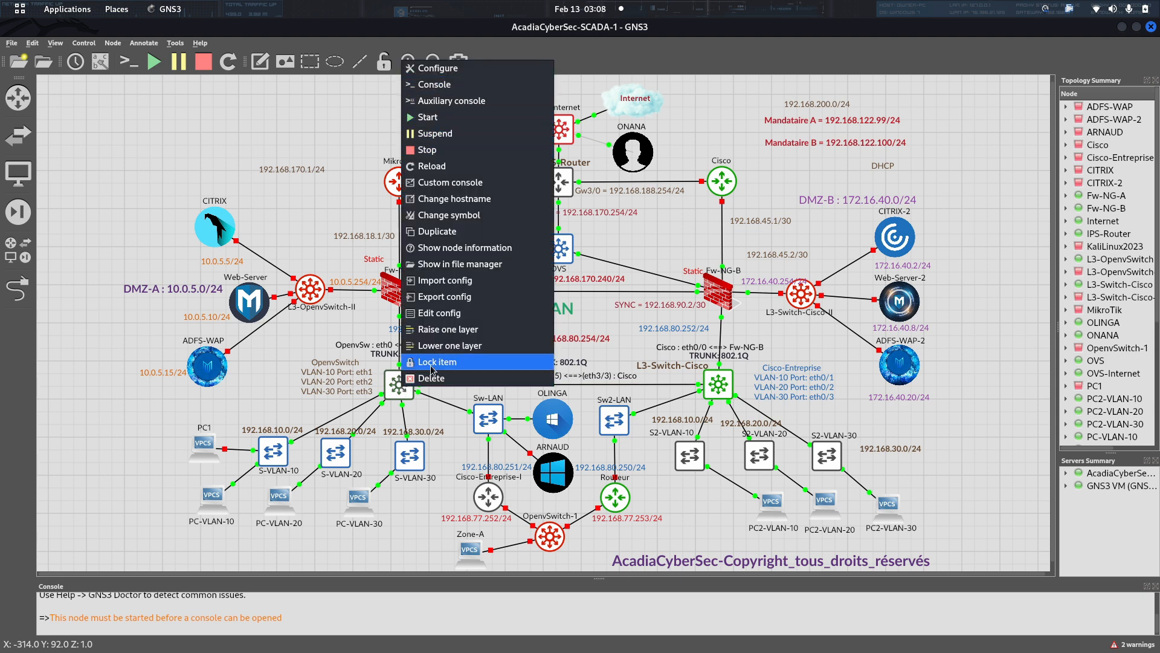
{"action": "left_click", "coordinate": [354, 514]}
{"action": "mouse_move", "coordinate": [266, 635]}
{"action": "left_click", "coordinate": [128, 633]}
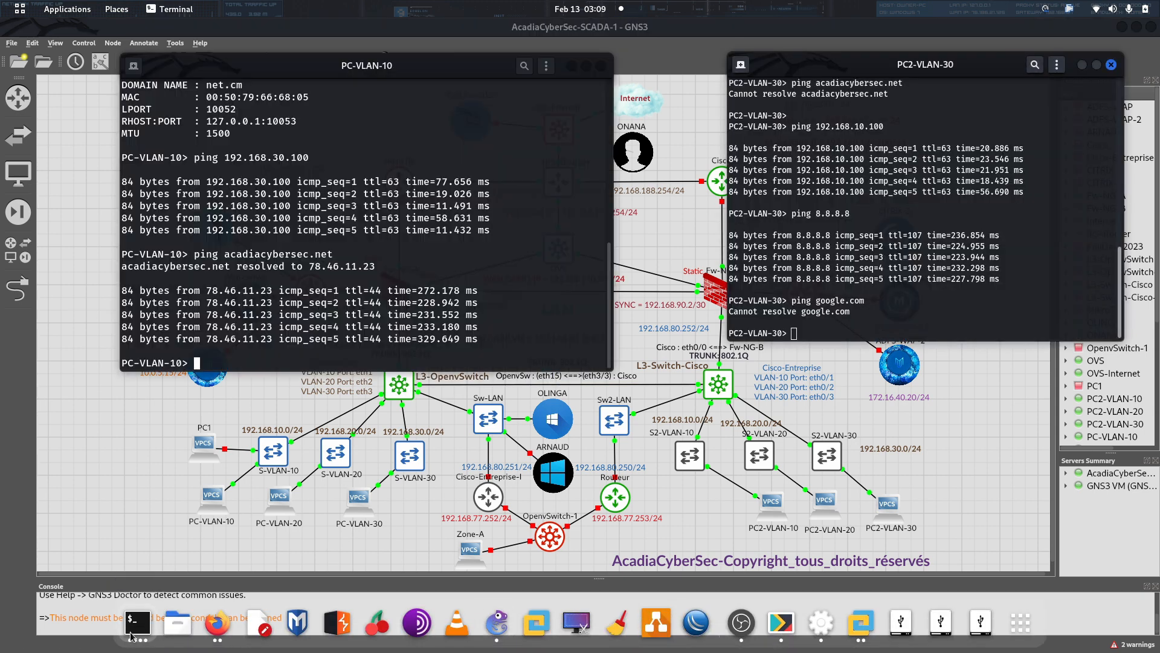
{"action": "left_click", "coordinate": [601, 66]}
{"action": "left_click", "coordinate": [1110, 65]}
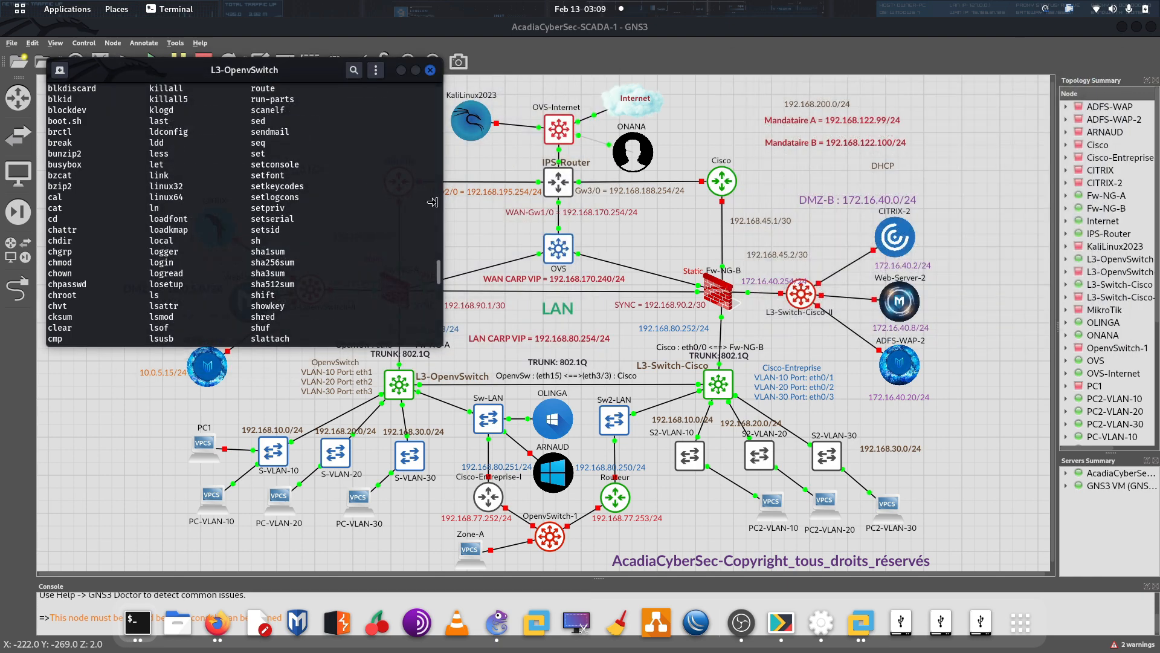
{"action": "left_click", "coordinate": [430, 70]}
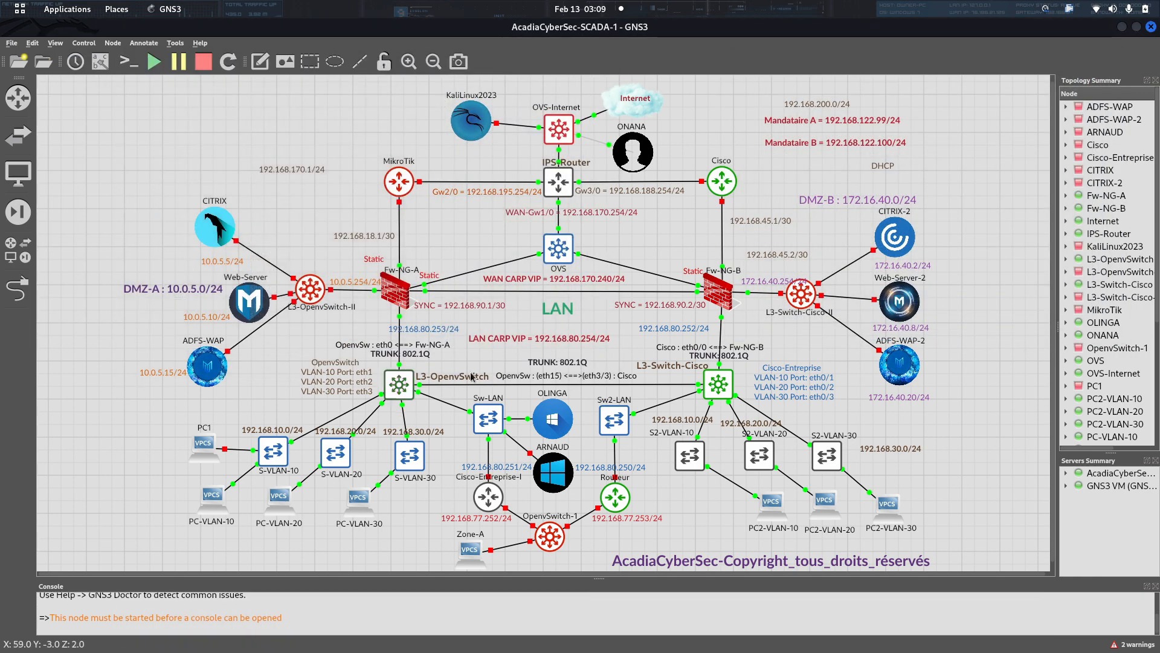
Open a new console for the L3-OpenvSwitch node and list its available shell commands
{"action": "right_click", "coordinate": [401, 384]}
{"action": "left_click", "coordinate": [429, 351]}
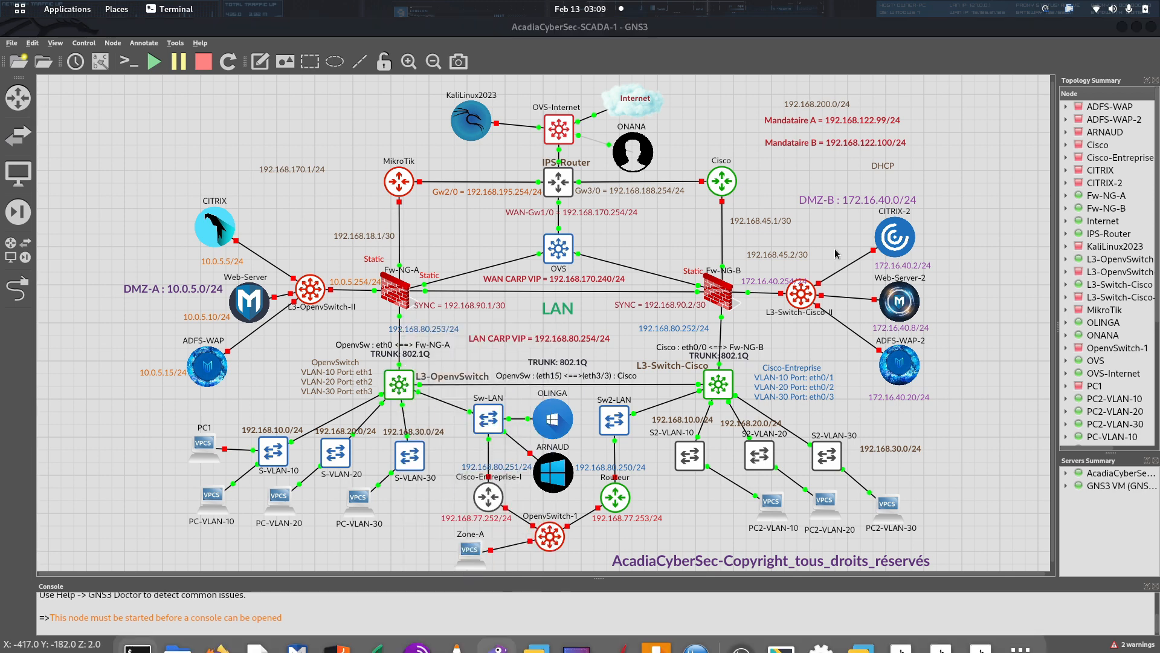
{"action": "key", "text": "Return"}
{"action": "key", "text": "Return"}
{"action": "key", "text": "Return"}
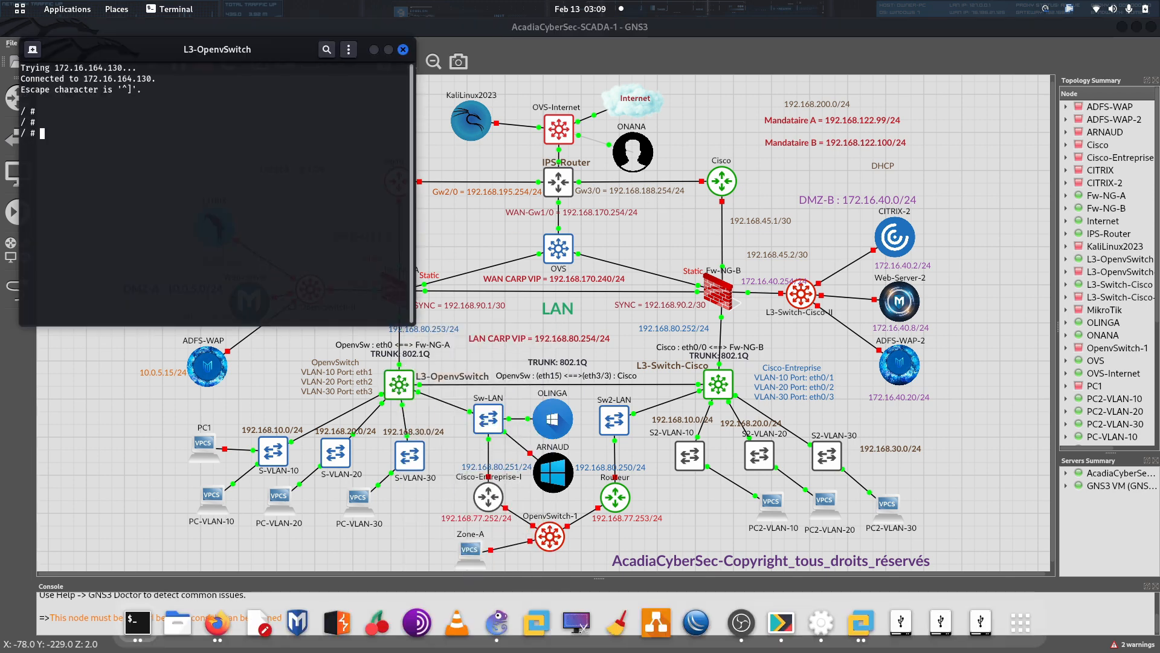
{"action": "key", "text": "Tab"}
{"action": "key", "text": "Tab"}
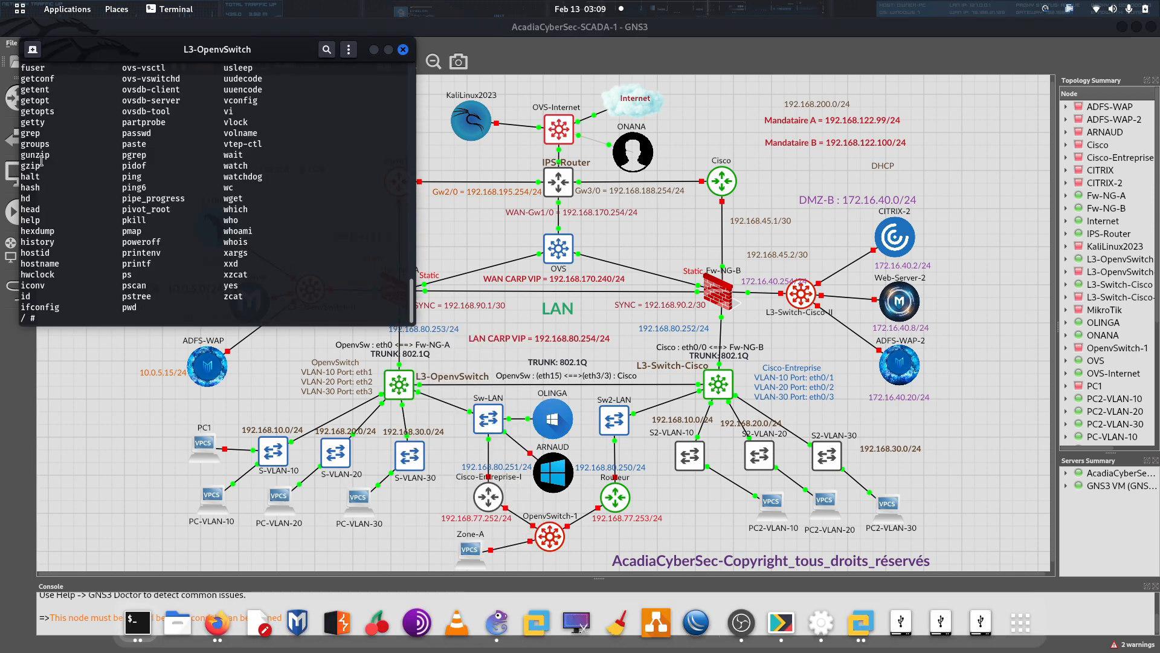
{"action": "scroll", "coordinate": [119, 193], "scroll_direction": "up", "scroll_amount": 15}
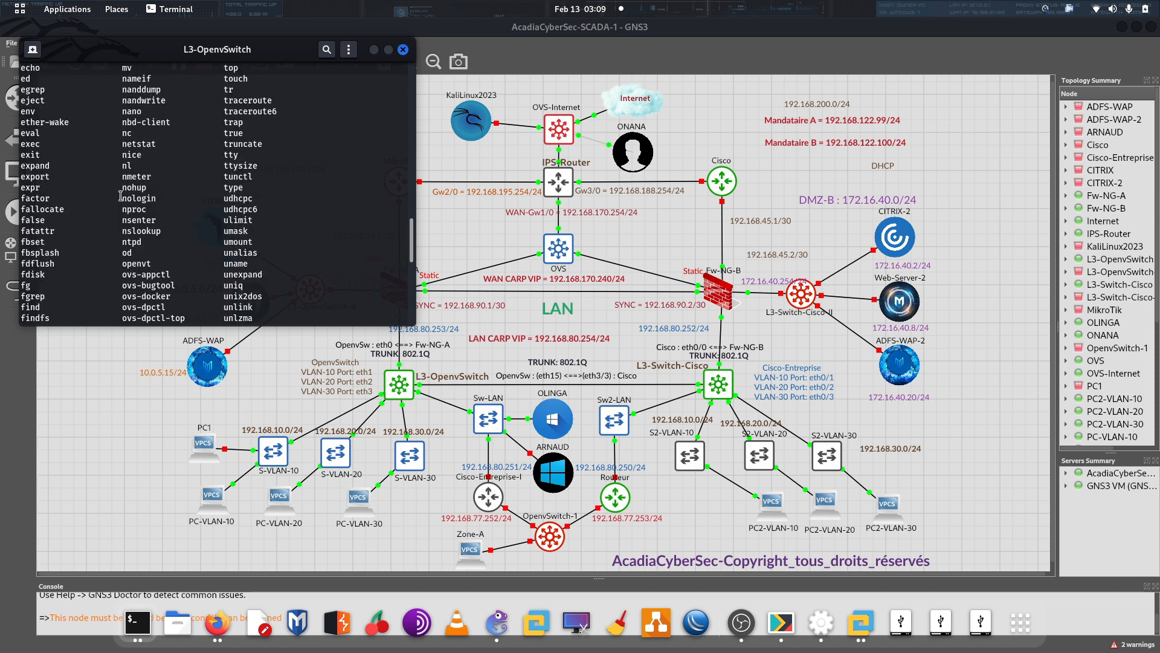
Open the console of the L3-Switch-Cisco node, bring up its config prompt and move the window over the right half of the topology
{"action": "left_click", "coordinate": [723, 390]}
{"action": "right_click", "coordinate": [722, 388]}
{"action": "left_click", "coordinate": [750, 102]}
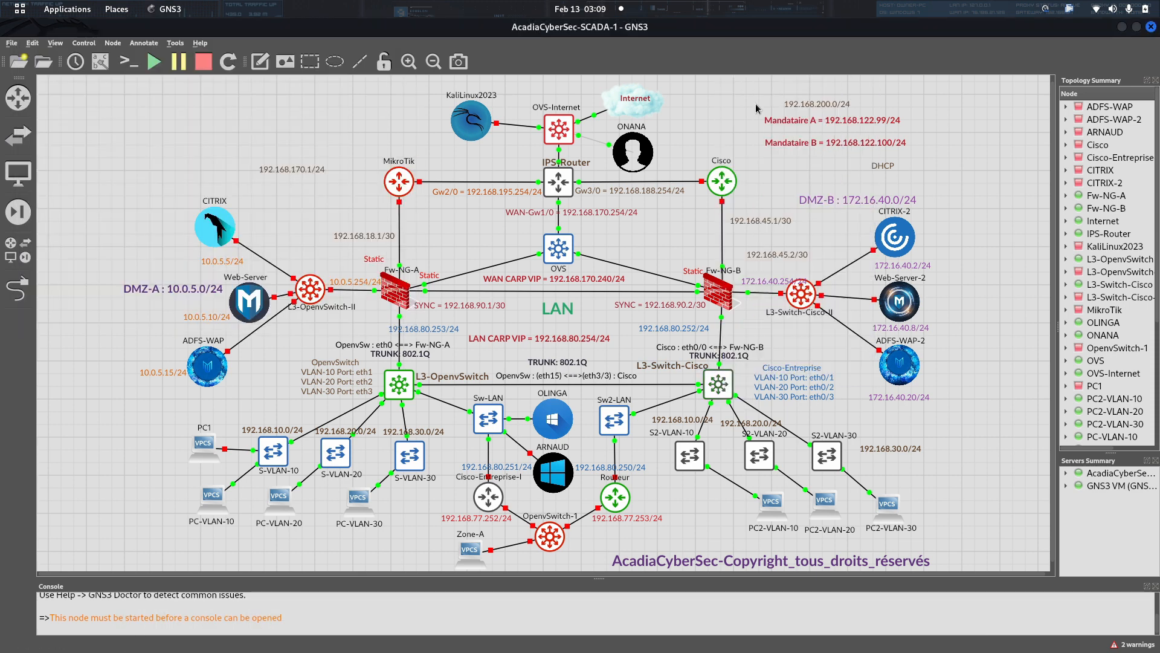
{"action": "key", "text": "Return"}
{"action": "key", "text": "Return"}
{"action": "key", "text": "Return"}
{"action": "key", "text": "Return"}
{"action": "key", "text": "Return"}
{"action": "key", "text": "Return"}
{"action": "key", "text": "Return"}
{"action": "key", "text": "Return"}
{"action": "key", "text": "Return"}
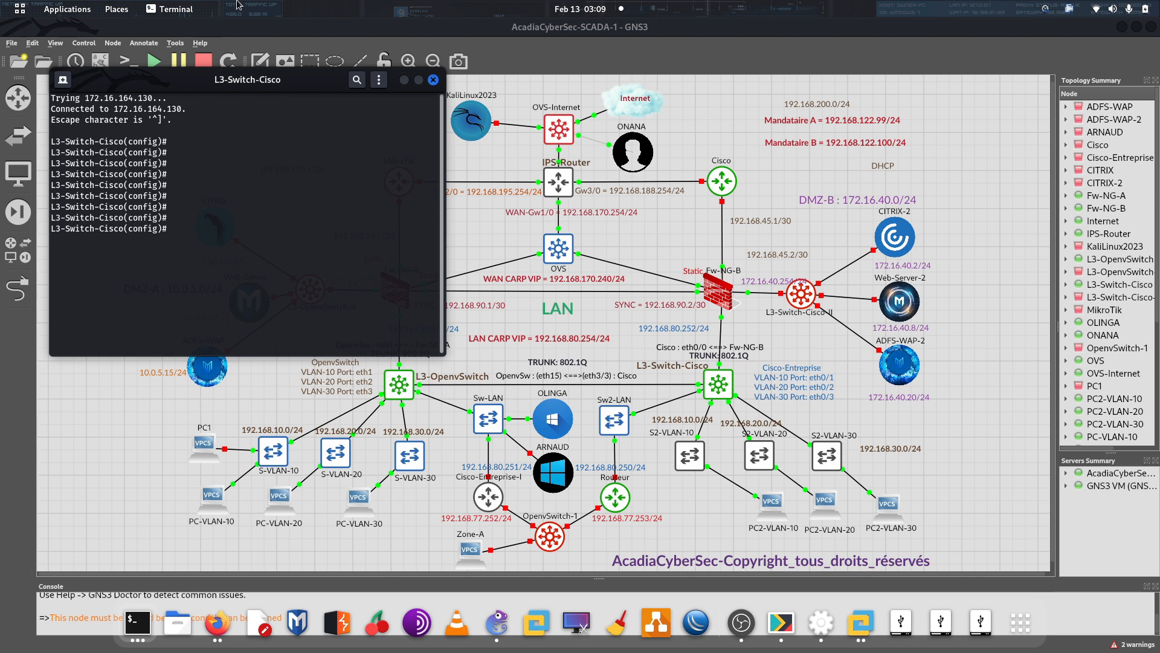
{"action": "left_click_drag", "start_coordinate": [222, 81], "coordinate": [877, 83]}
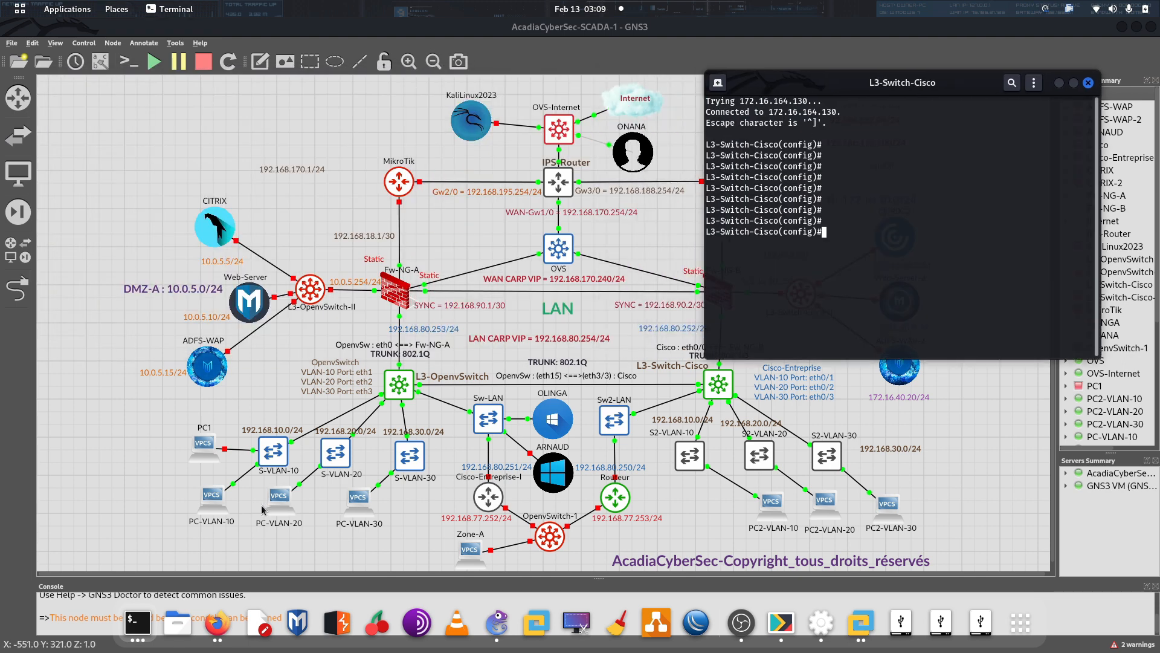
Show the L3-OpenvSwitch console beside the L3-Switch-Cisco console and minimize both to return to the GNS3 topology
{"action": "left_click", "coordinate": [128, 628]}
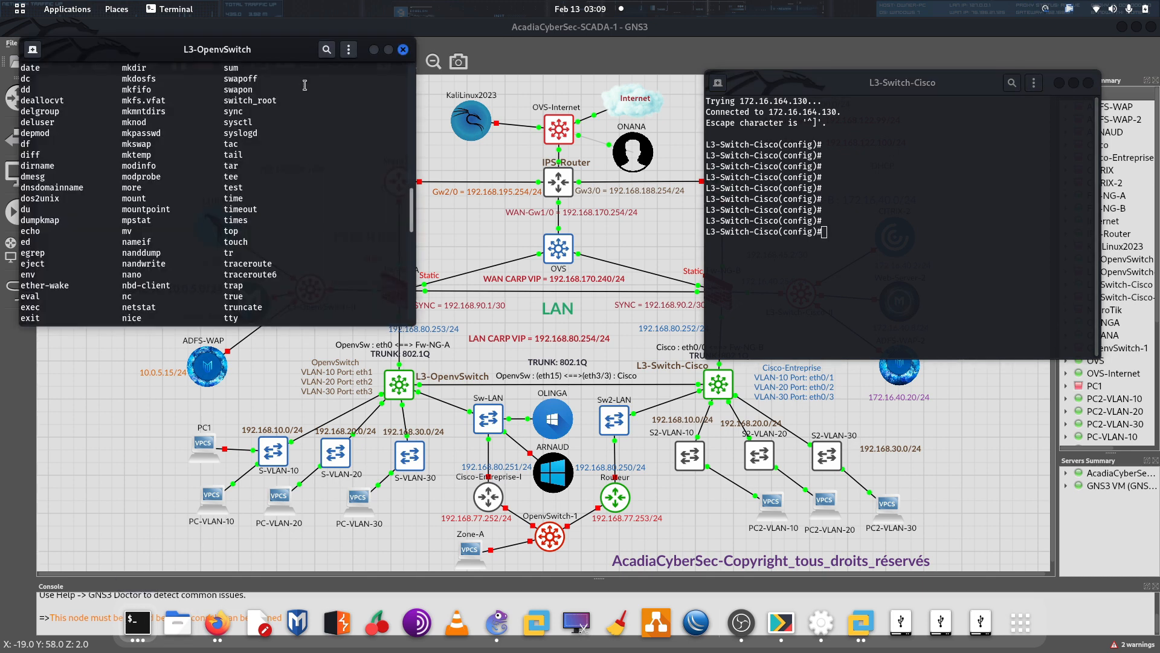
{"action": "left_click_drag", "start_coordinate": [302, 59], "coordinate": [399, 62]}
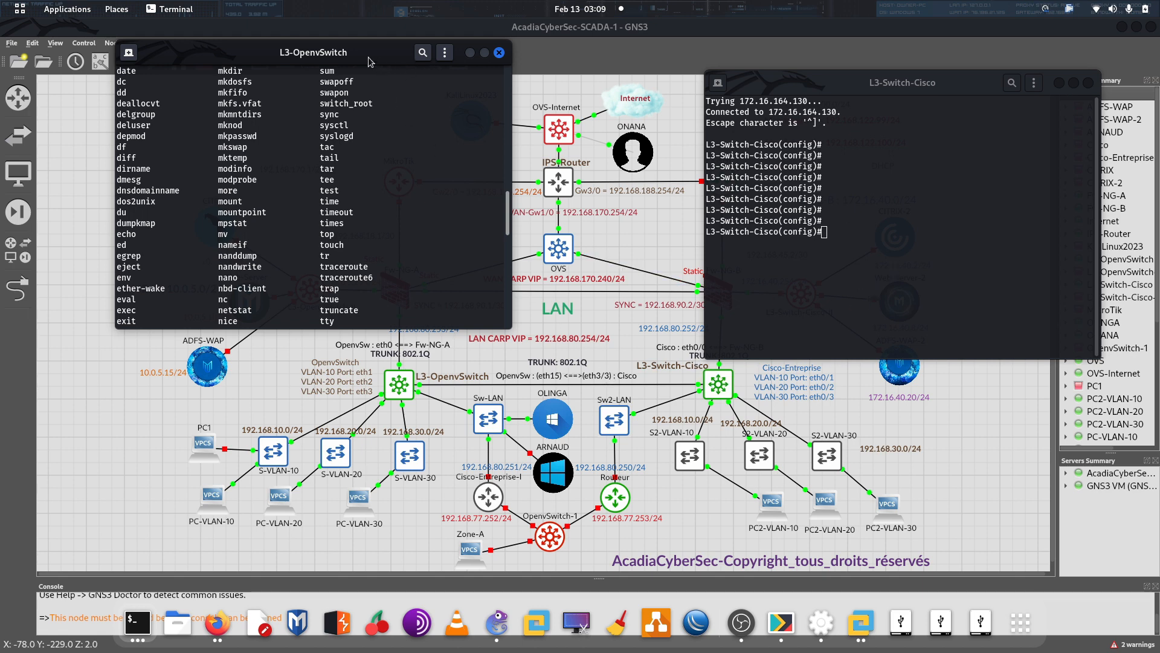
{"action": "left_click_drag", "start_coordinate": [370, 62], "coordinate": [267, 67]}
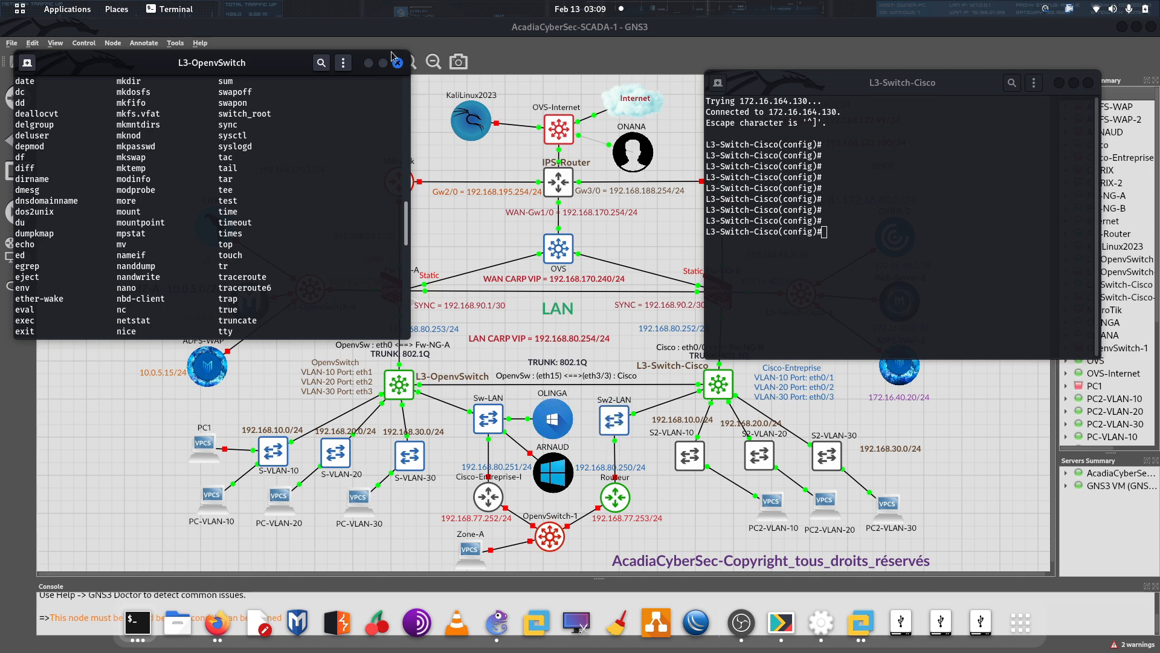
{"action": "left_click", "coordinate": [369, 62]}
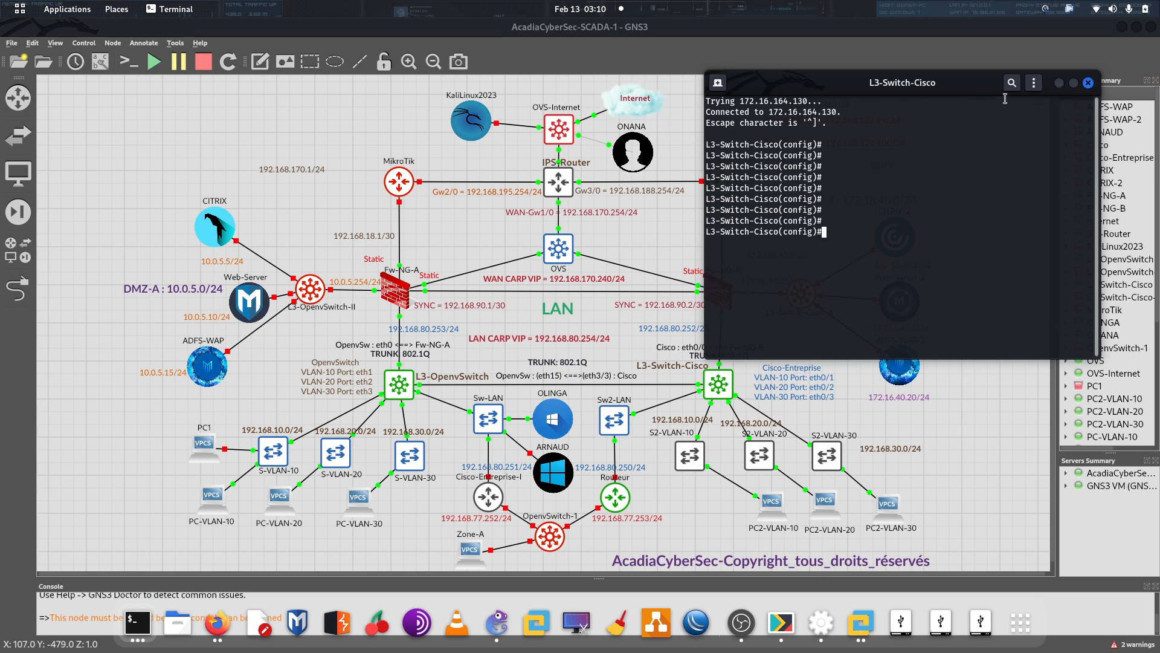
{"action": "left_click", "coordinate": [1059, 83]}
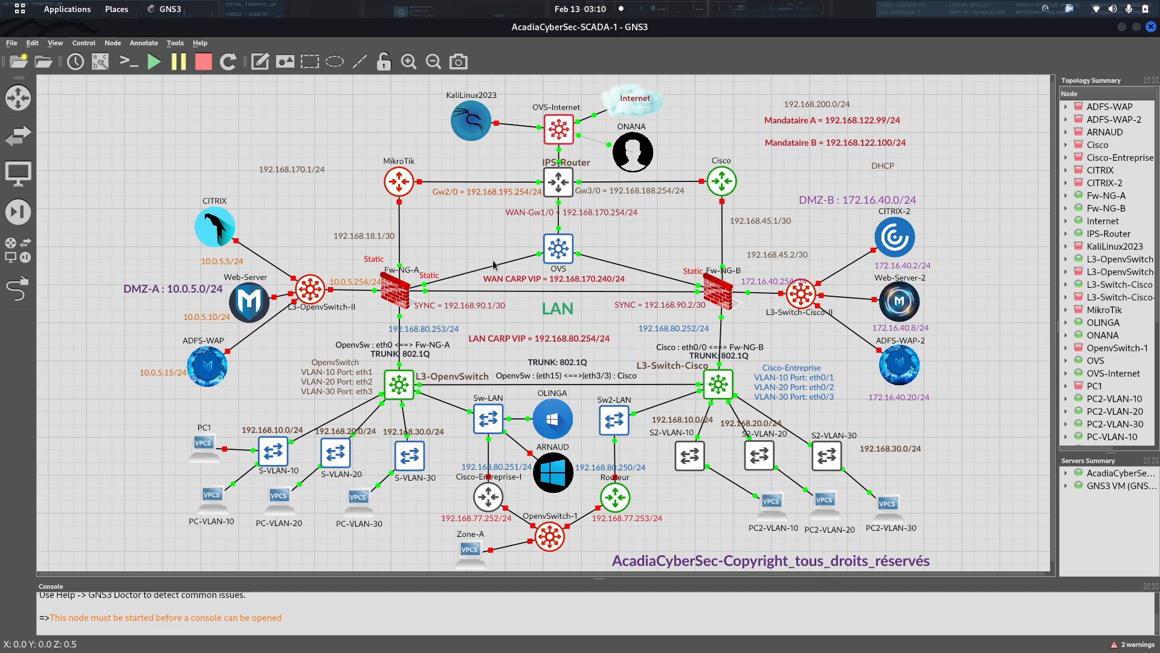